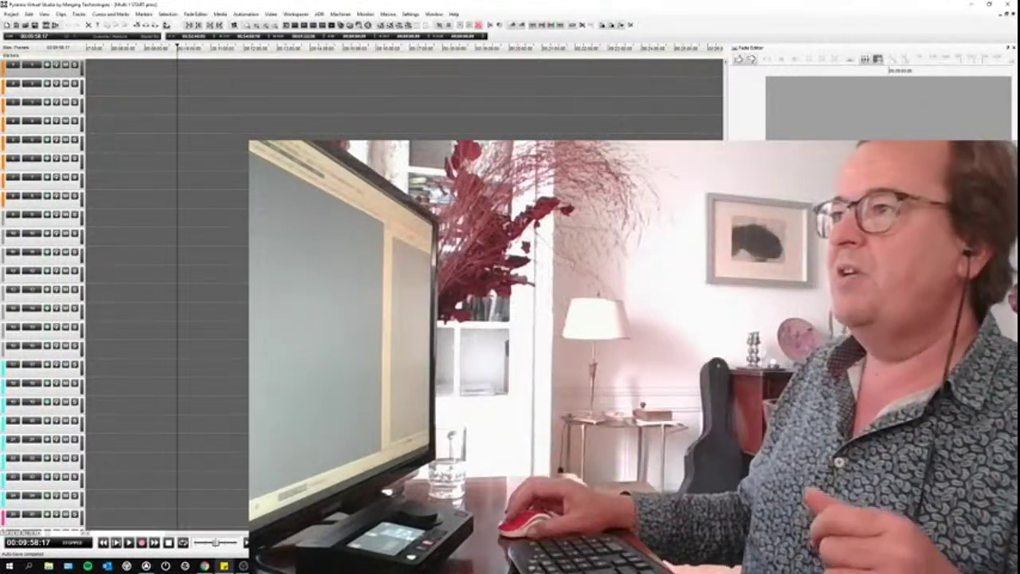
# Step: Open the mixer and place it over the upper part of the timeline
pyautogui.click(322, 138)
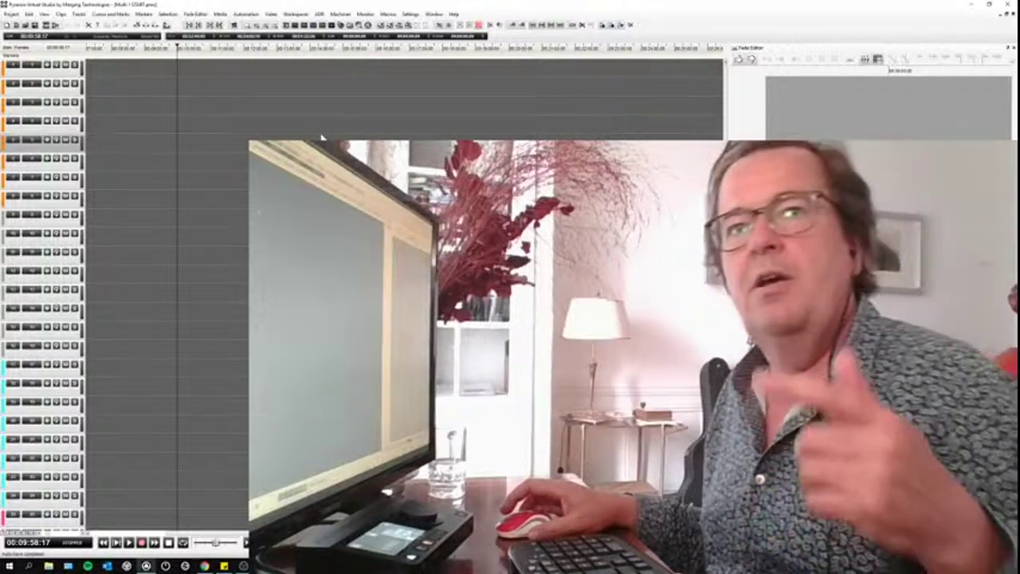
pyautogui.hotkey('ctrl', 'i')
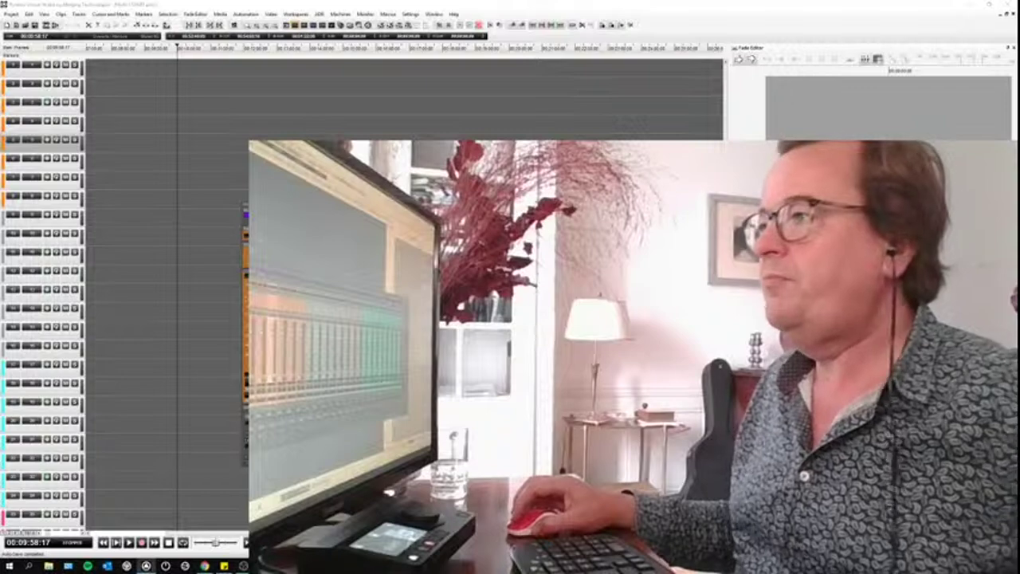
pyautogui.moveTo(400, 218); pyautogui.dragTo(291, 90)
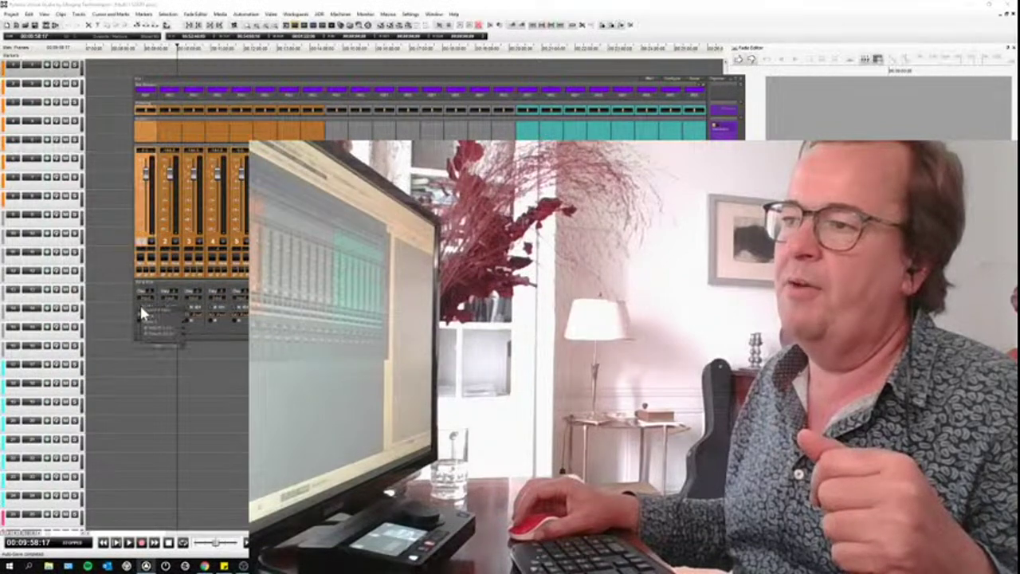
# Step: Assign a physical input to mixer strip 1 and reopen its input assignment
pyautogui.click(145, 306)
pyautogui.moveTo(153, 328)
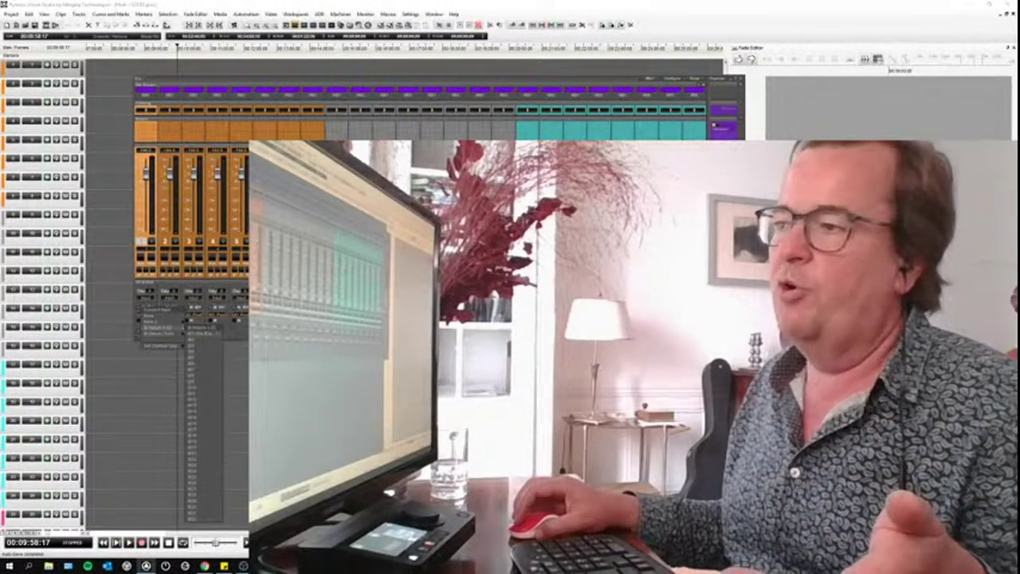
pyautogui.click(210, 329)
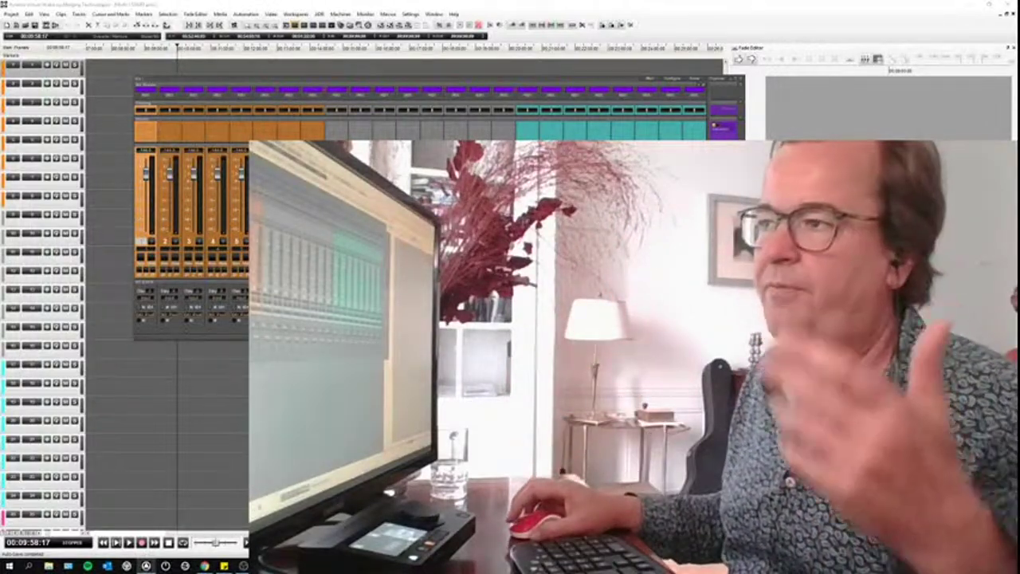
pyautogui.click(144, 322)
pyautogui.click(148, 319)
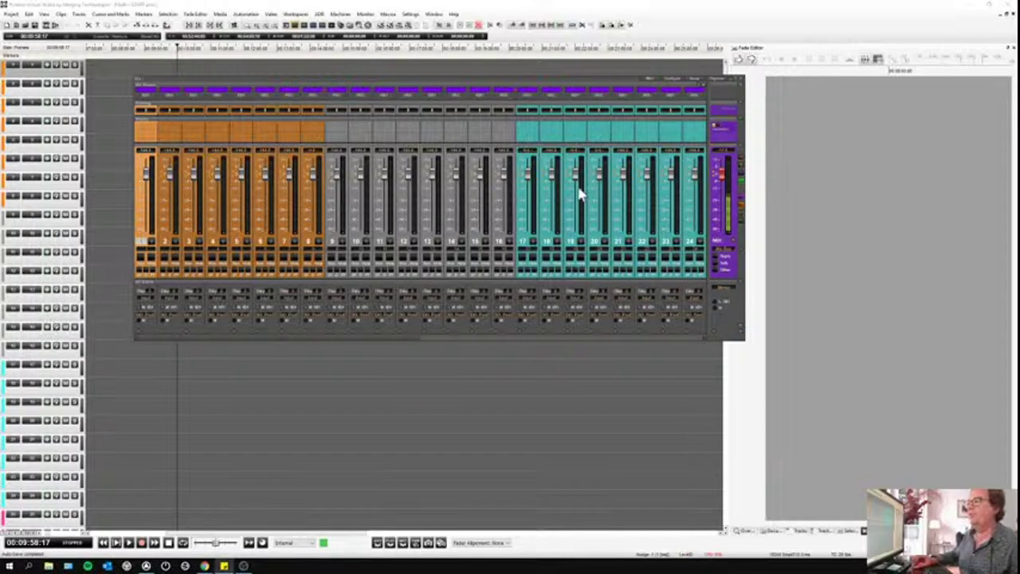
# Step: Show the mixer's Configure page and select strips 1 to 8
pyautogui.moveTo(562, 80); pyautogui.dragTo(609, 80)
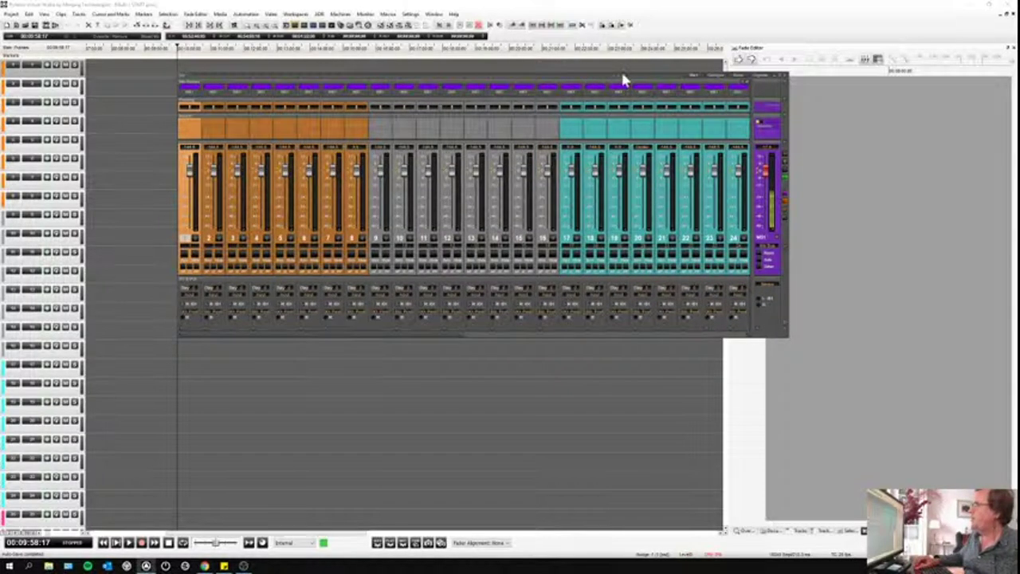
pyautogui.click(717, 76)
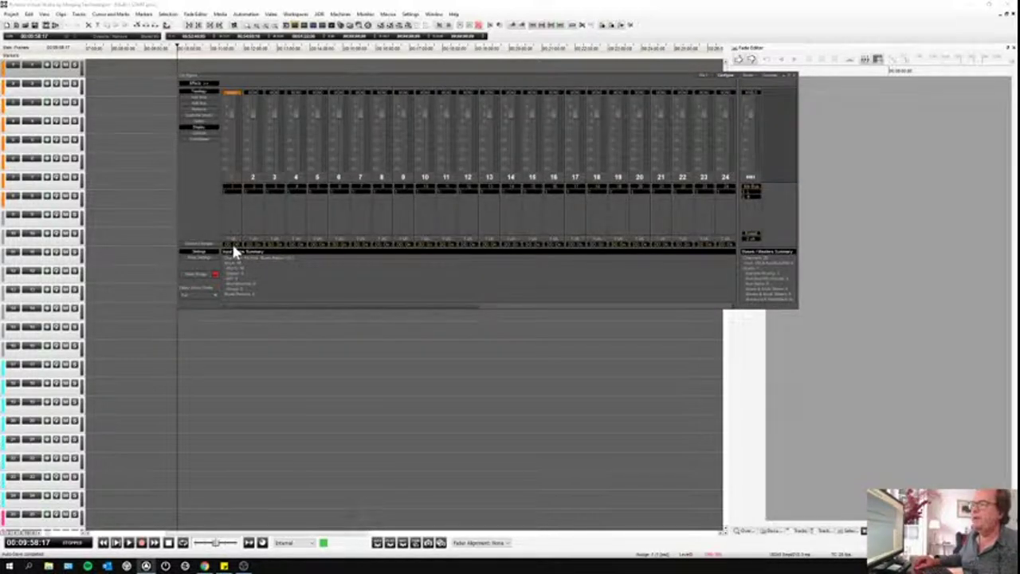
pyautogui.click(250, 245)
pyautogui.click(275, 247)
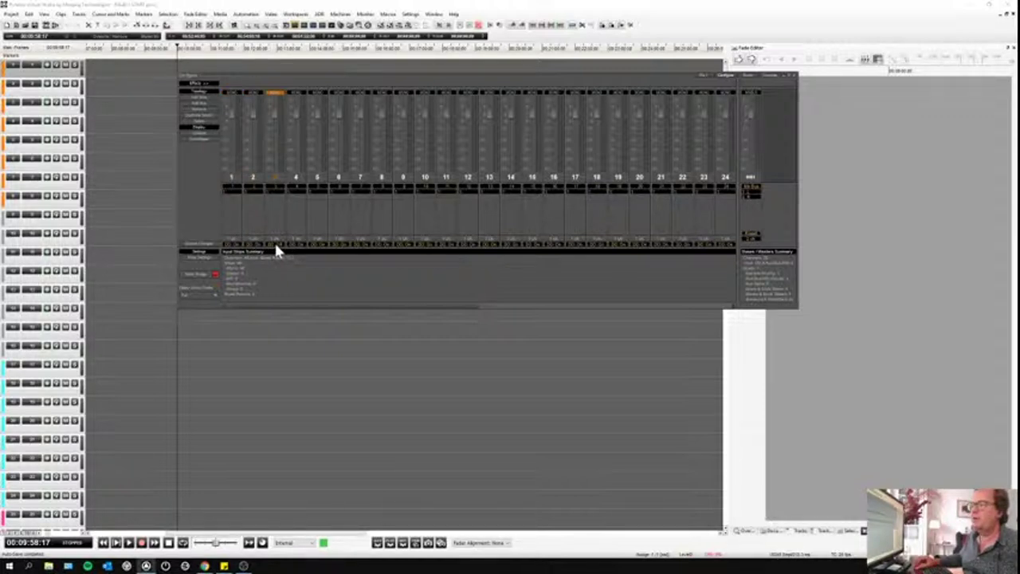
pyautogui.click(238, 169)
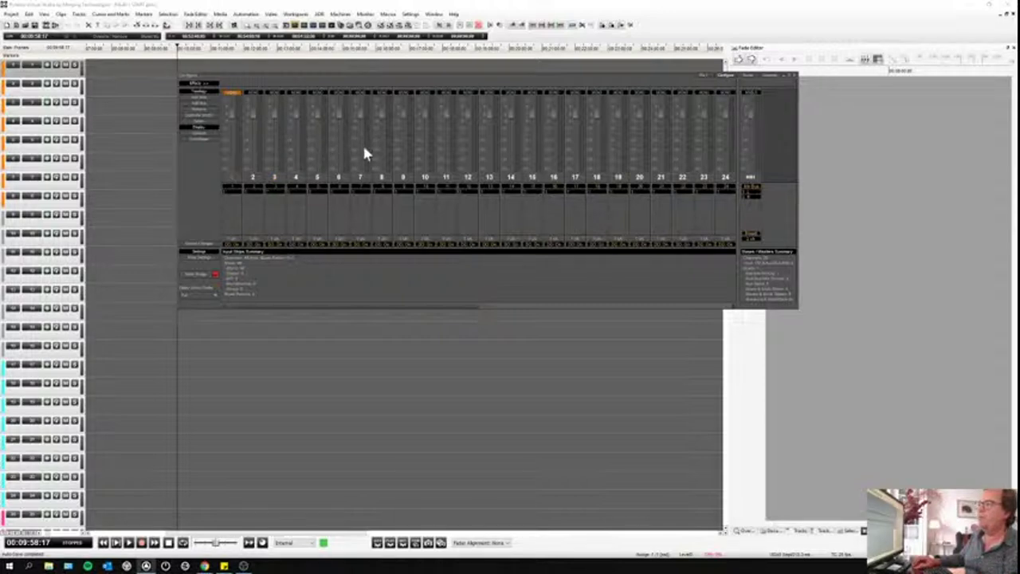
pyautogui.keyDown('shift'); pyautogui.click(377, 159); pyautogui.keyUp('shift')
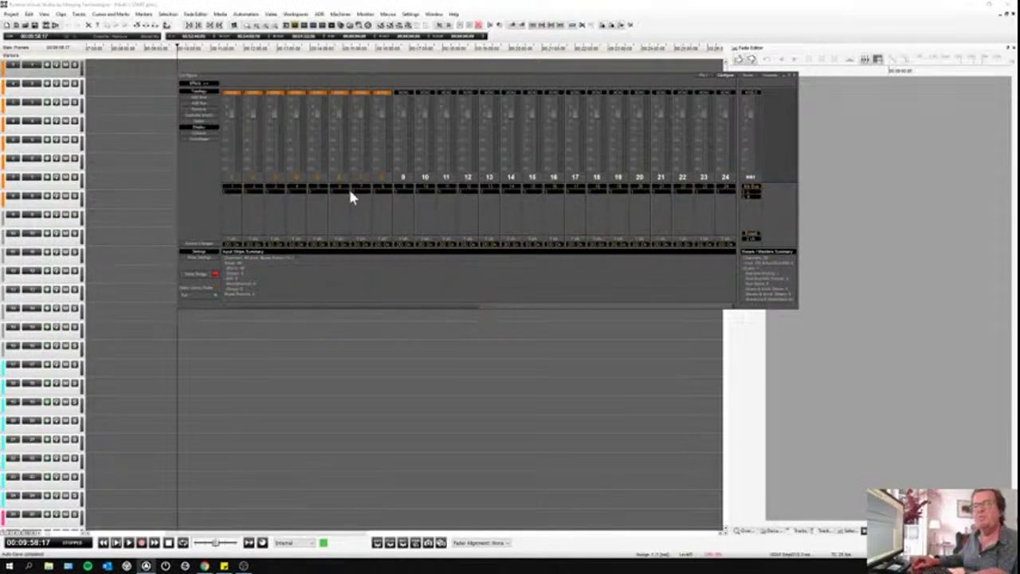
# Step: Reselect strips 1 to 8 to examine their configuration options, and restore the previous mixer setup
pyautogui.click(234, 250)
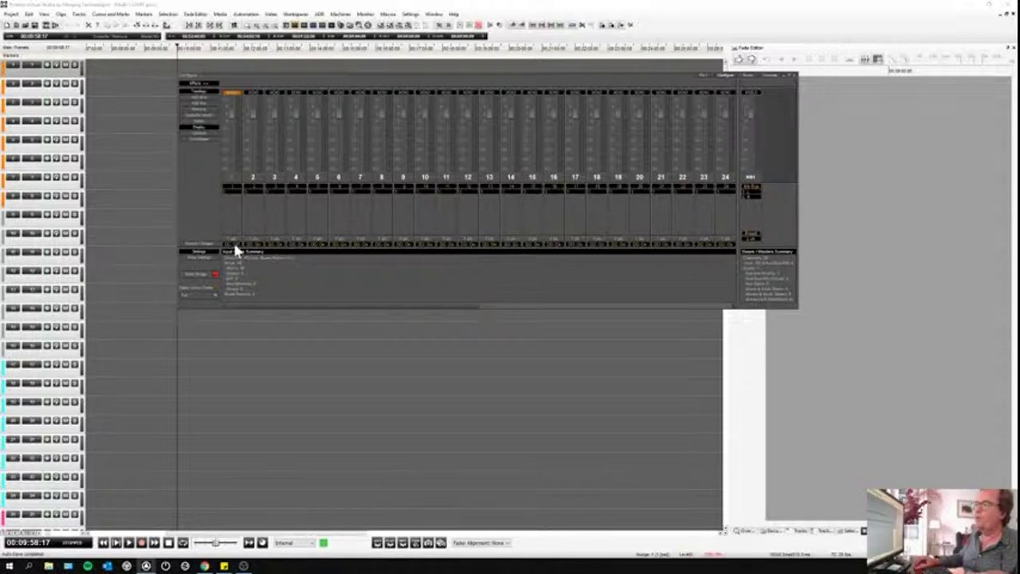
pyautogui.keyDown('shift'); pyautogui.click(377, 149); pyautogui.keyUp('shift')
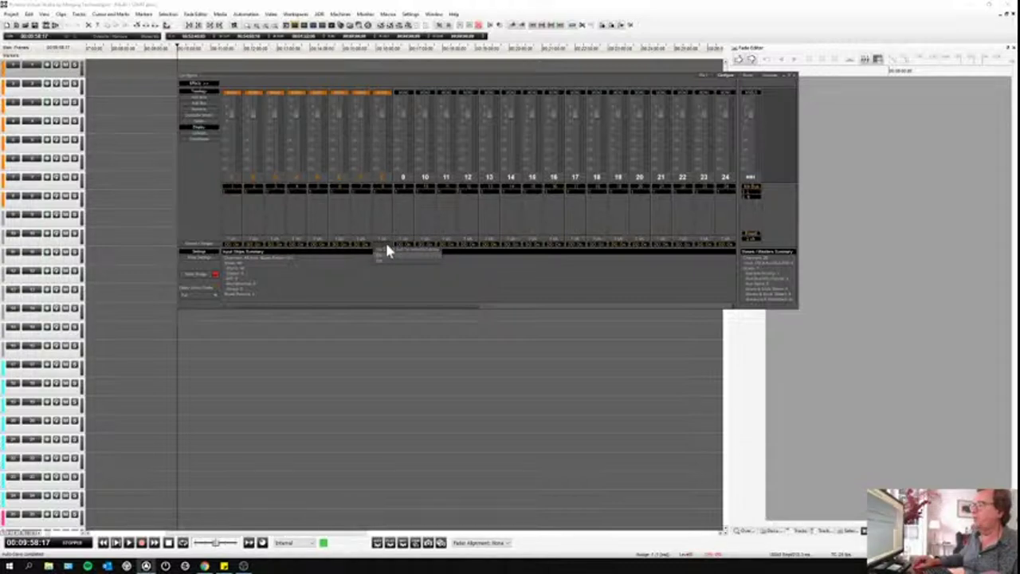
pyautogui.click(393, 216)
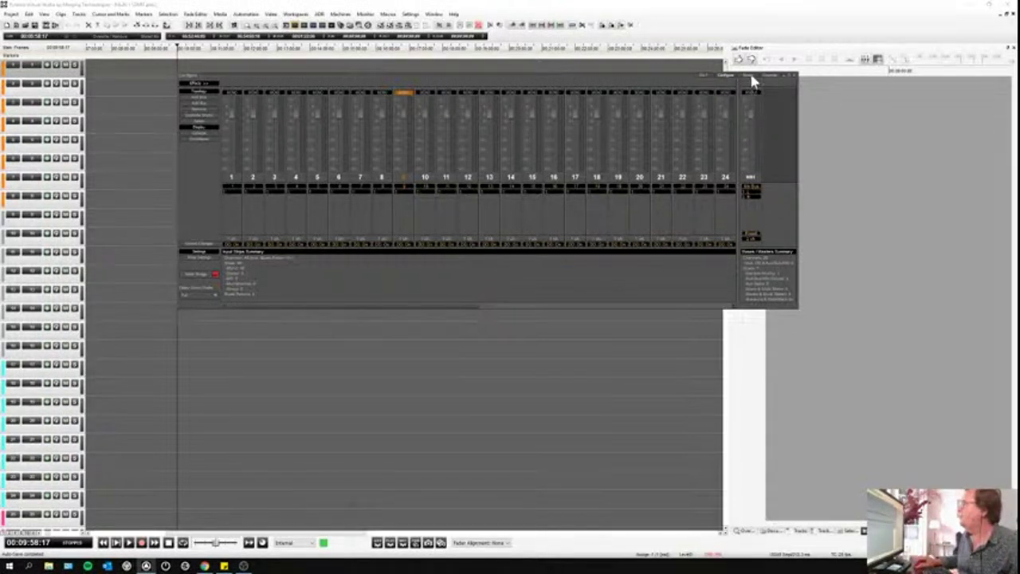
pyautogui.click(198, 245)
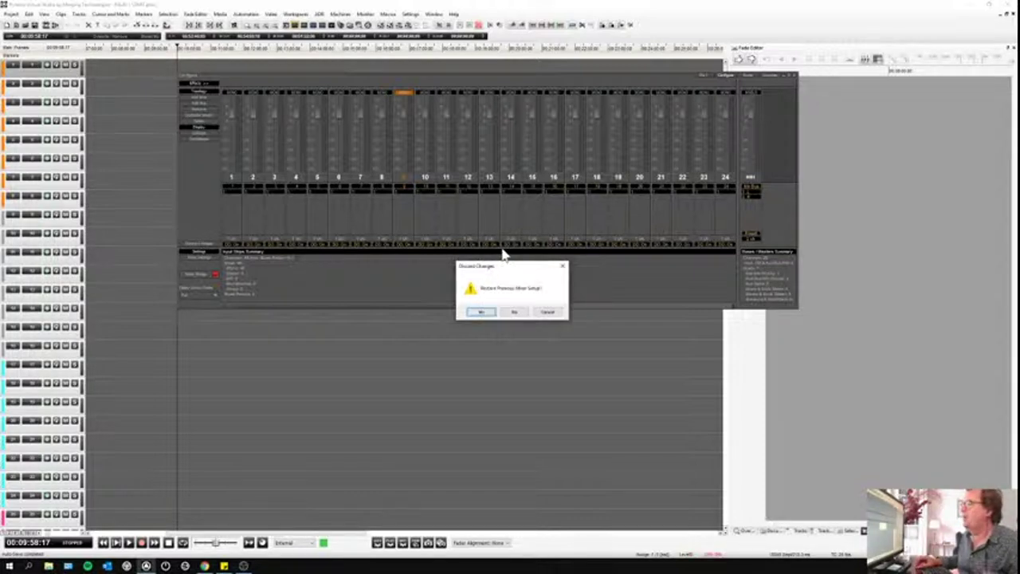
pyautogui.click(481, 312)
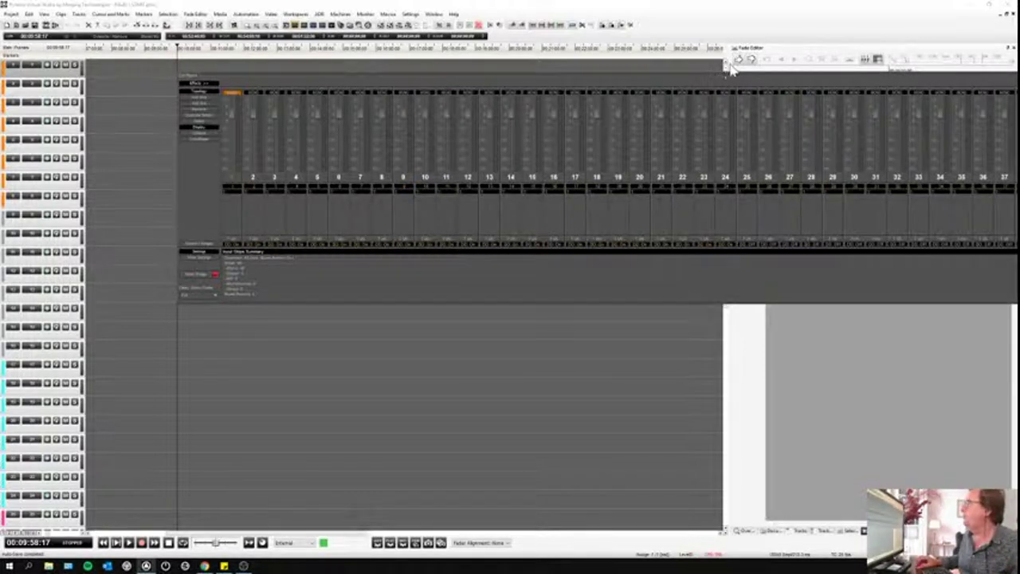
# Step: Open the mixer's routing page and examine the routing of strip inputs, strip direct outs and master outputs
pyautogui.moveTo(733, 71); pyautogui.dragTo(569, 120)
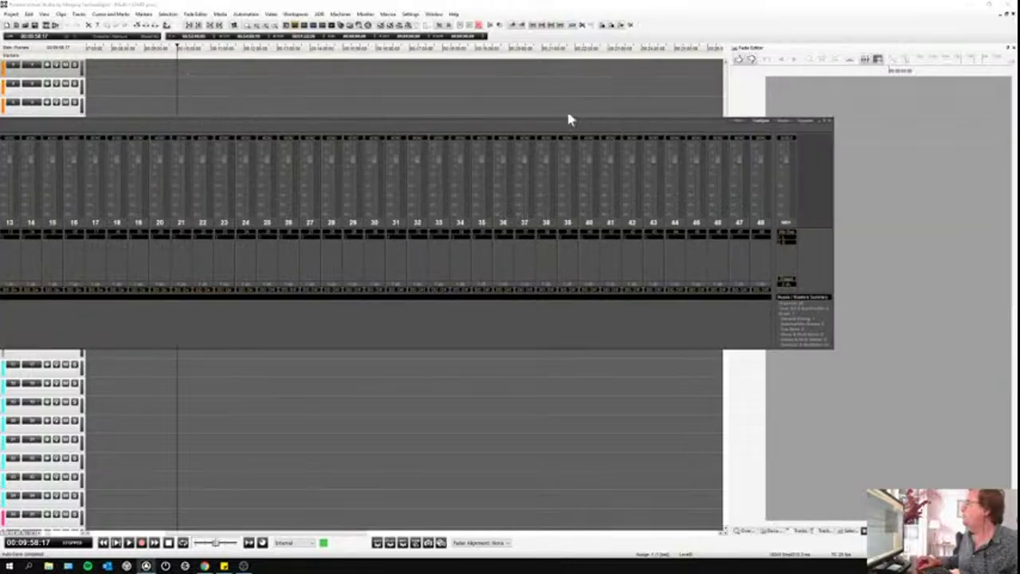
pyautogui.click(781, 124)
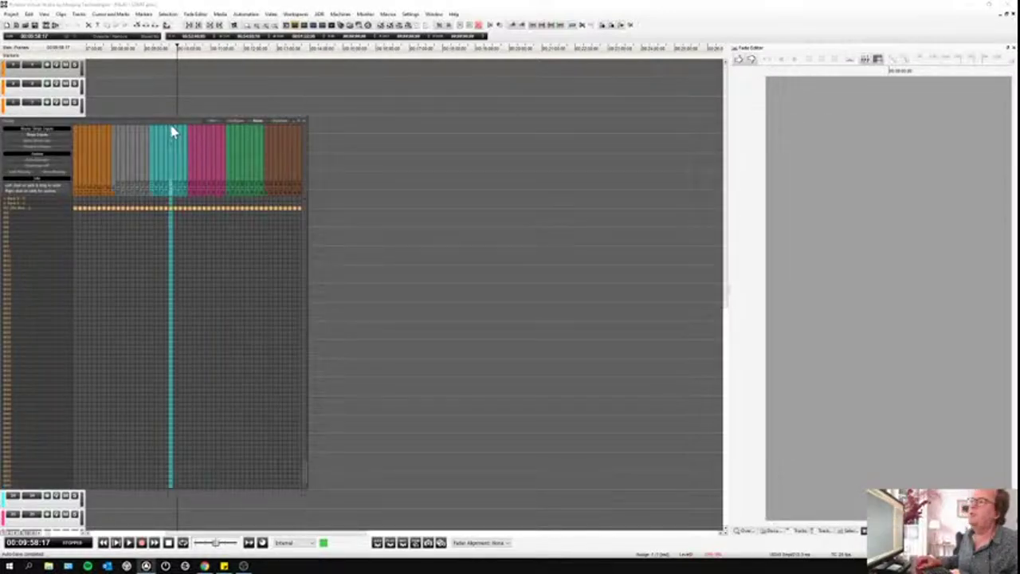
pyautogui.moveTo(169, 125); pyautogui.dragTo(491, 97)
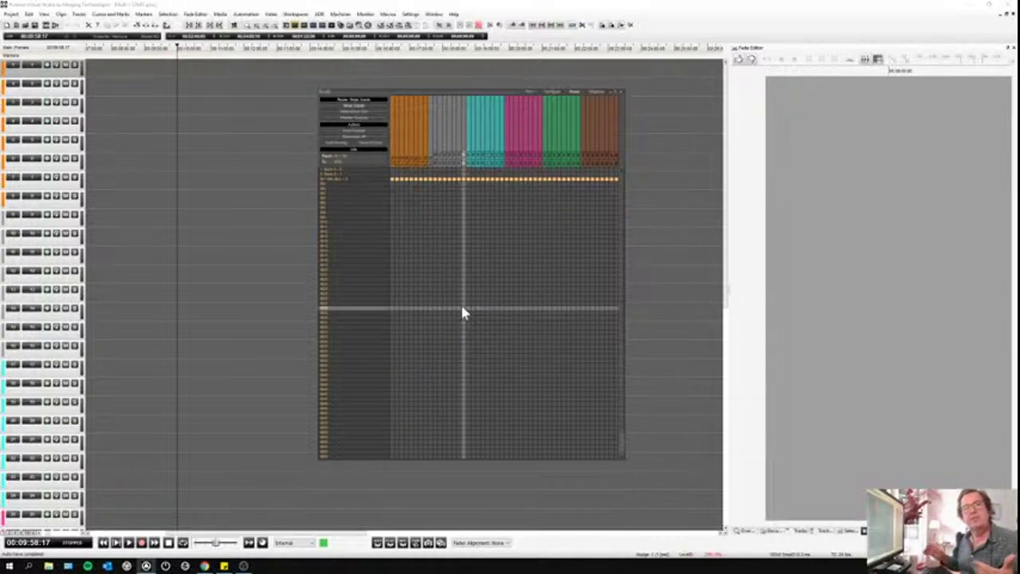
pyautogui.click(353, 111)
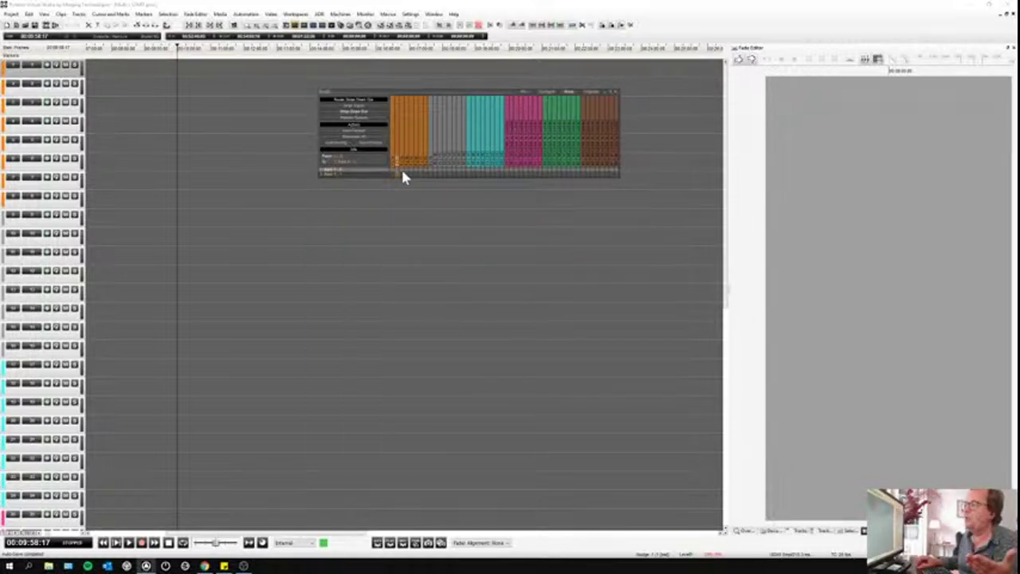
pyautogui.click(355, 118)
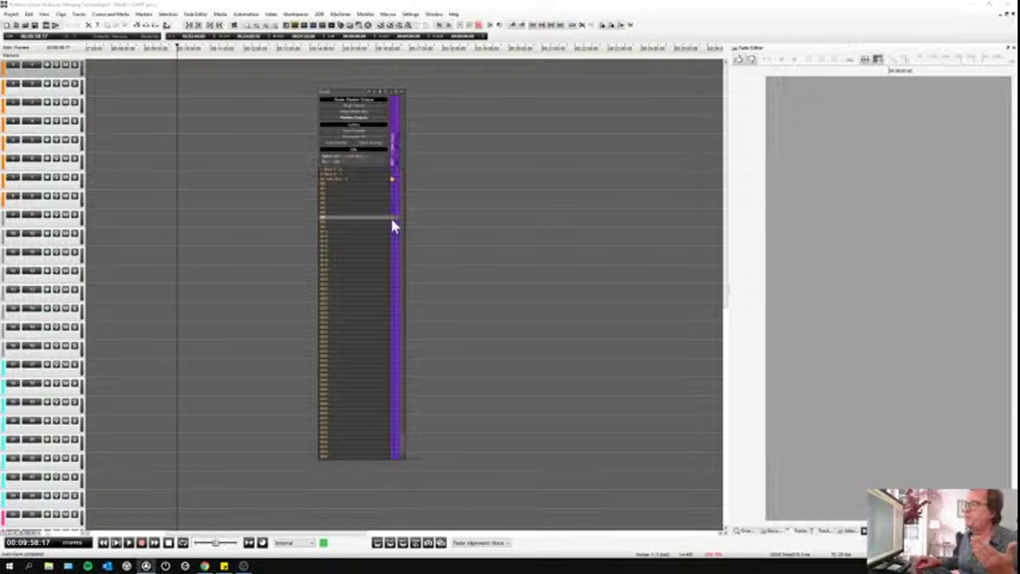
pyautogui.click(358, 106)
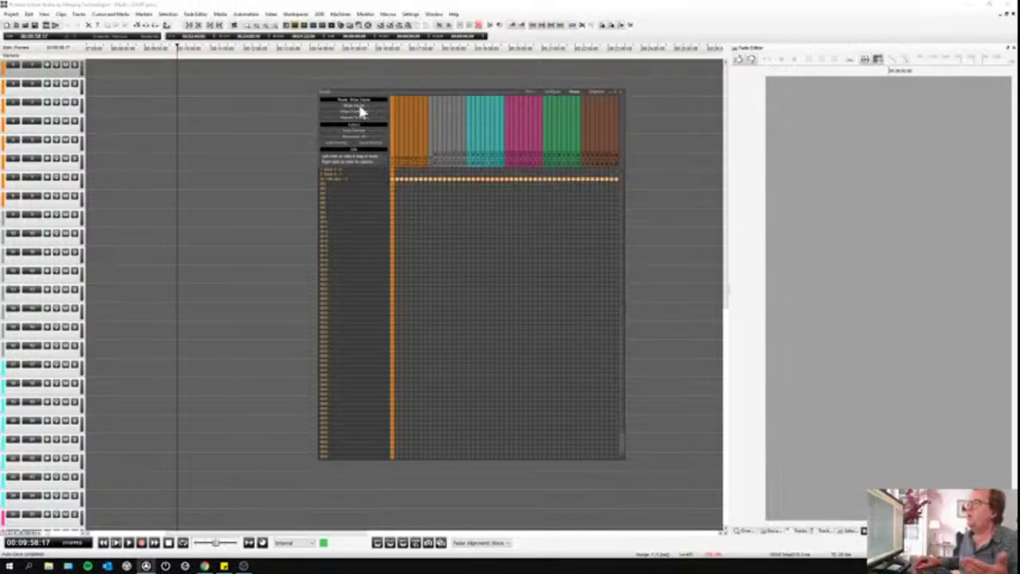
# Step: Switch from the routing page back to the mixing view and place the mixer over the timeline, beside the track headers
pyautogui.click(526, 91)
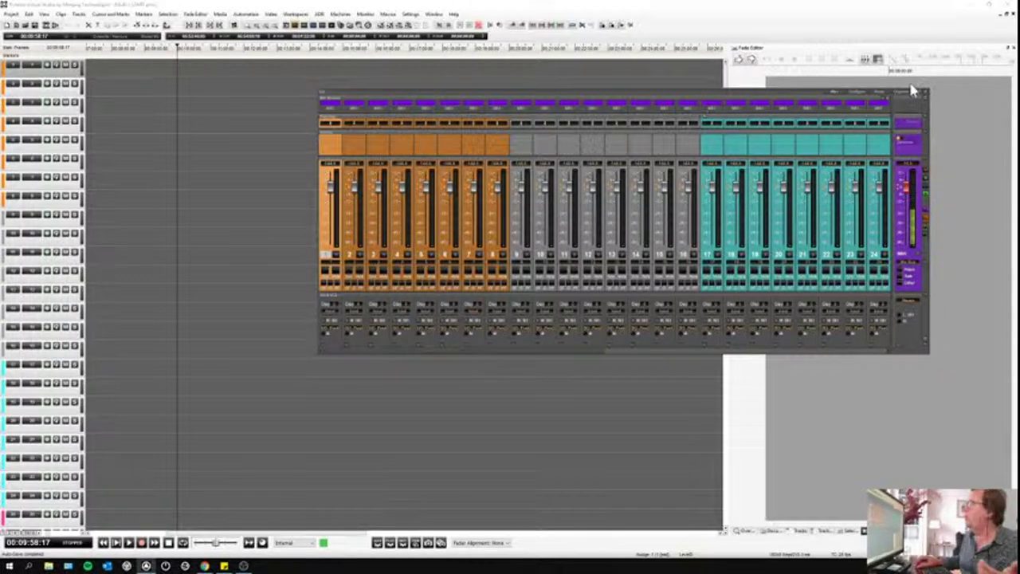
pyautogui.click(879, 93)
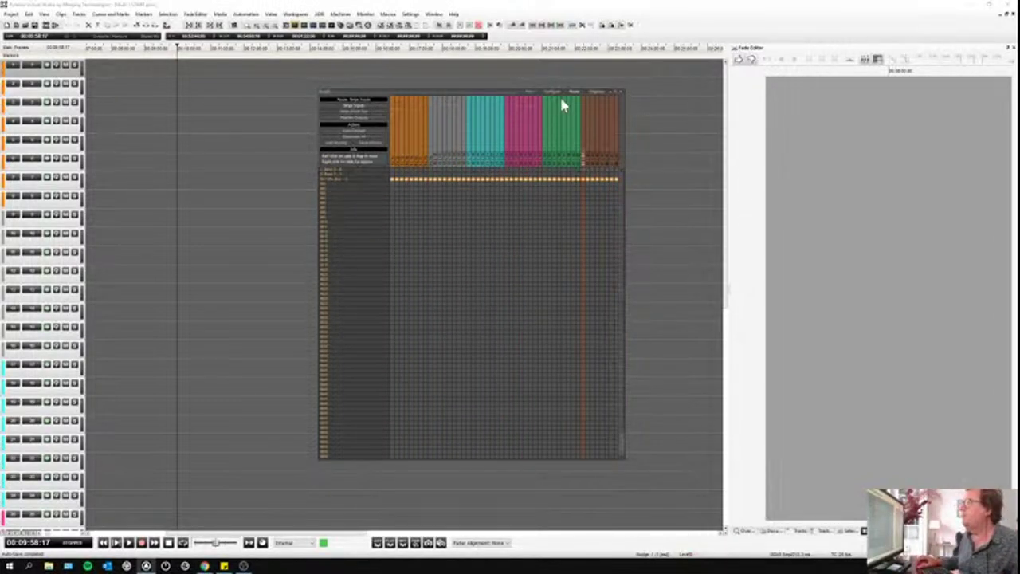
pyautogui.click(533, 94)
pyautogui.moveTo(526, 96); pyautogui.dragTo(344, 140)
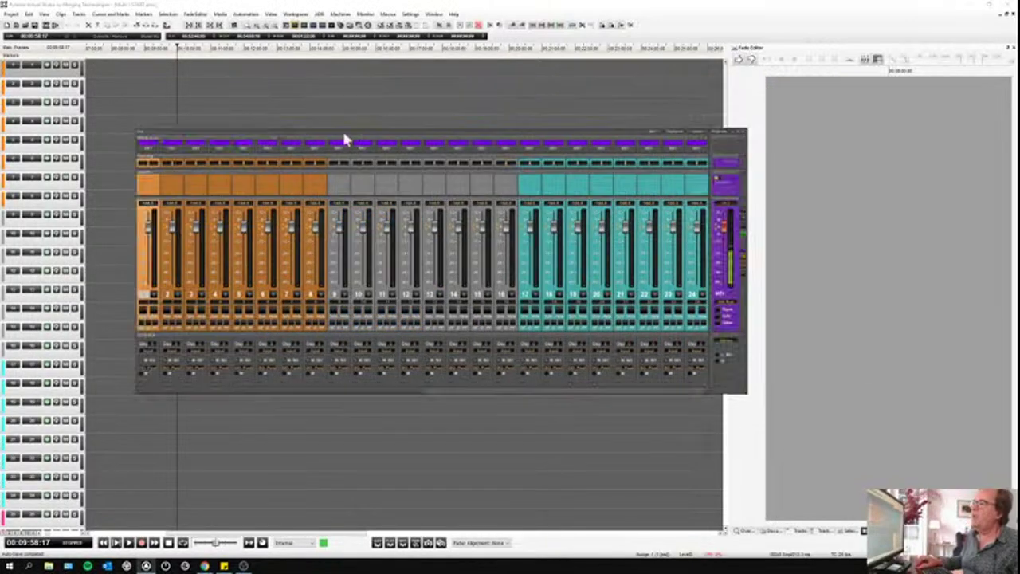
# Step: Record-arm track 1, change its monitoring mode, and start and stop playback to check the input monitoring
pyautogui.click(48, 64)
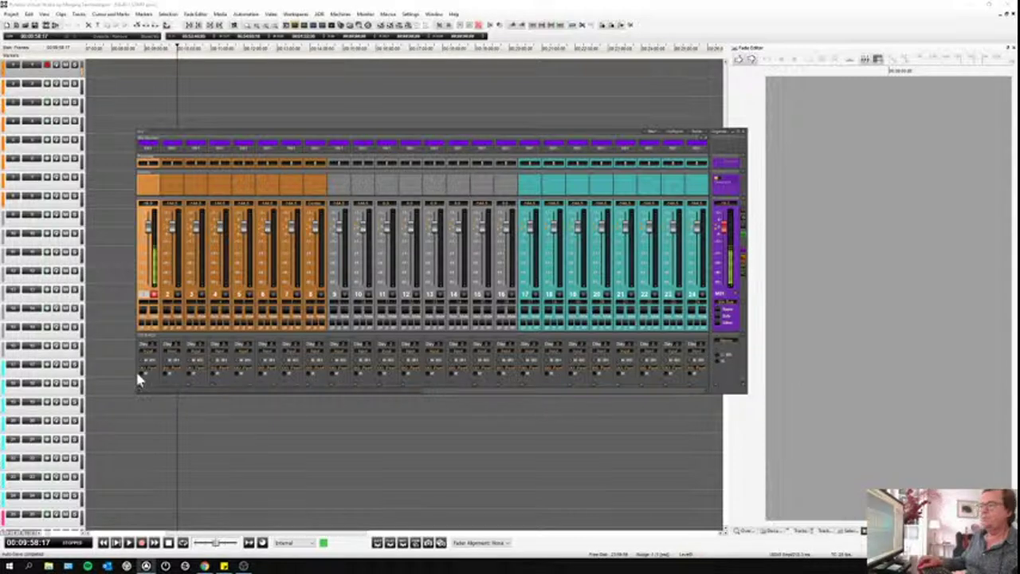
pyautogui.click(57, 69)
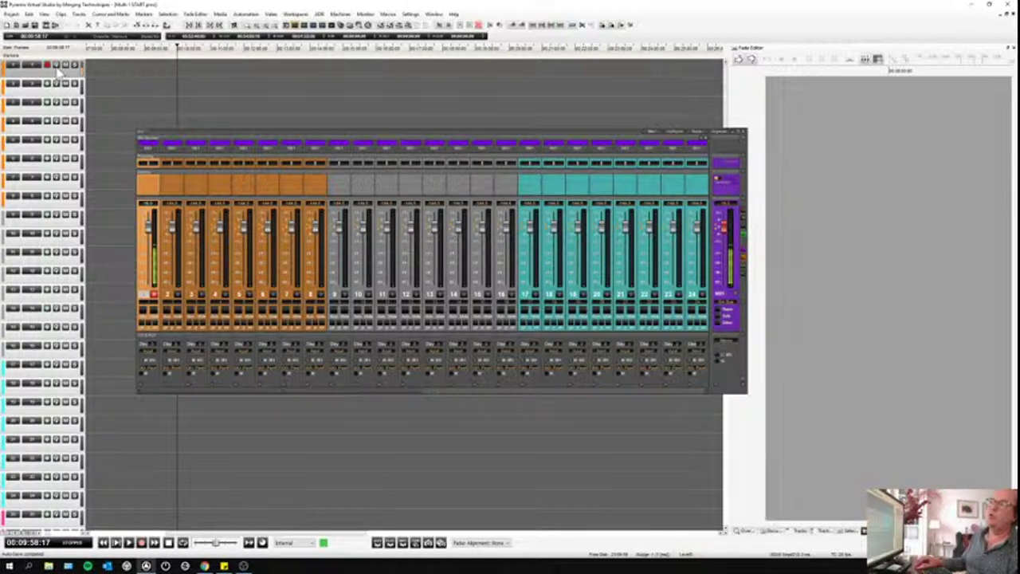
pyautogui.press('space')
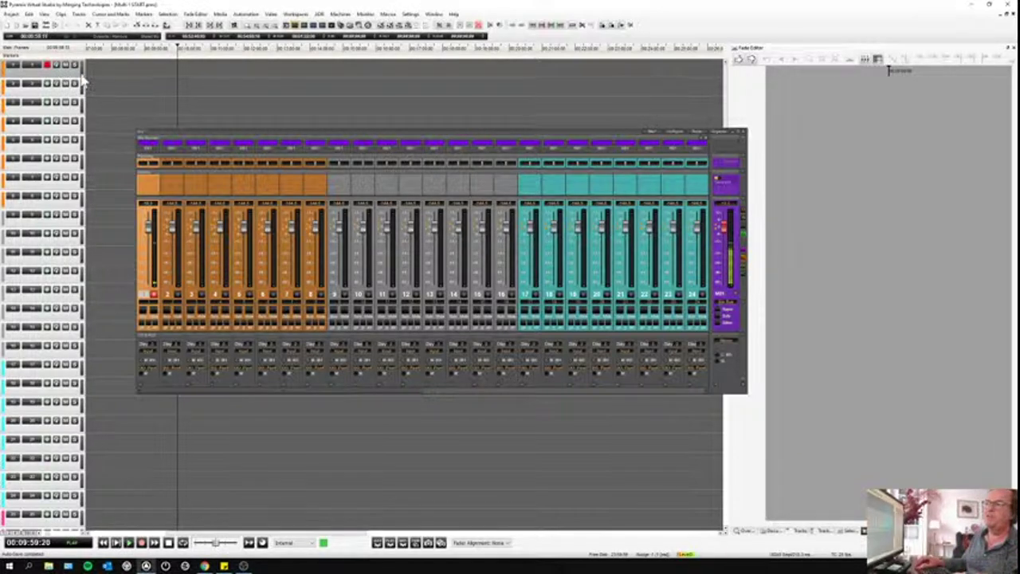
pyautogui.press('space')
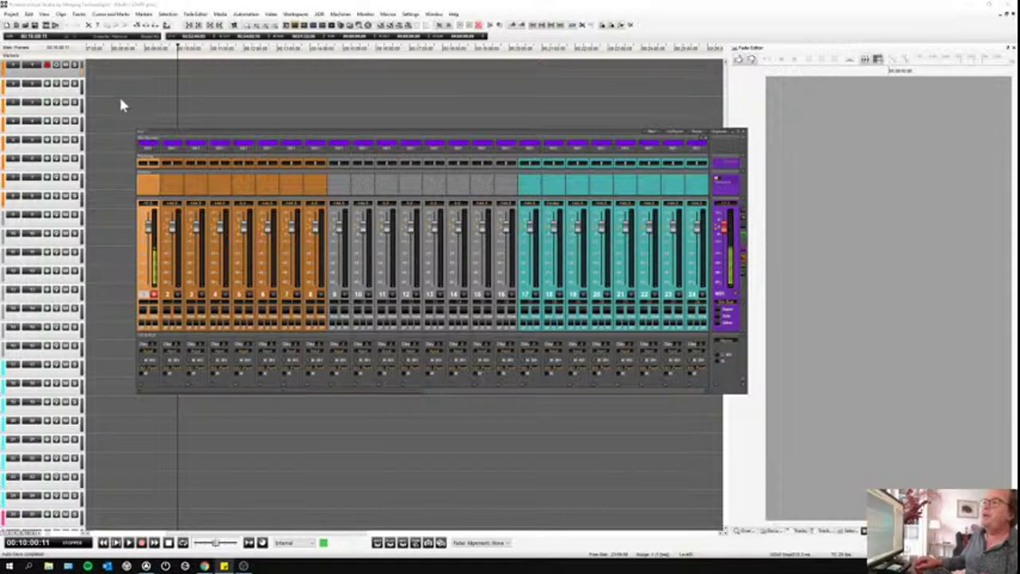
pyautogui.click(57, 70)
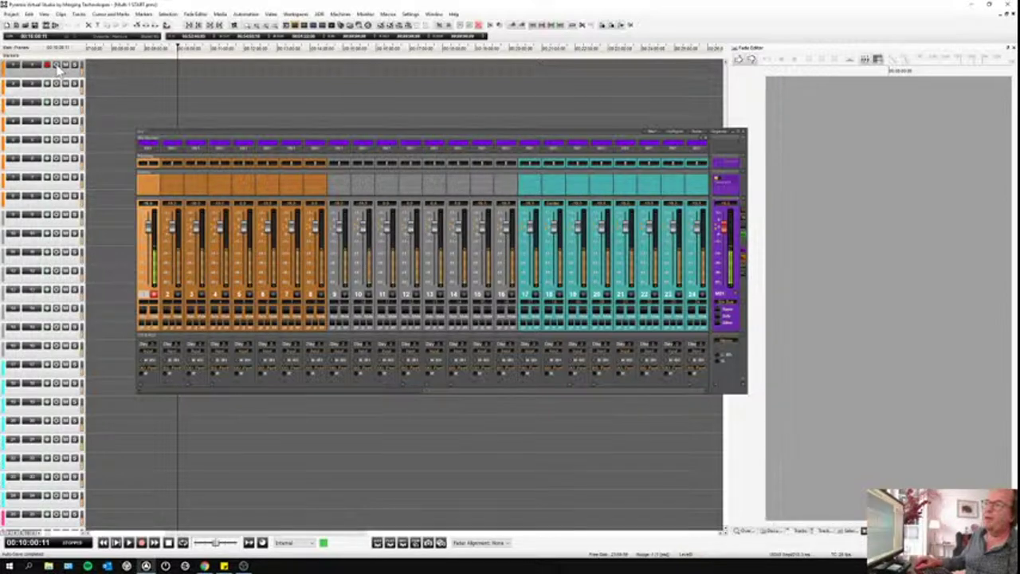
# Step: Disarm track 1 and record-arm all tracks at once
pyautogui.click(47, 65)
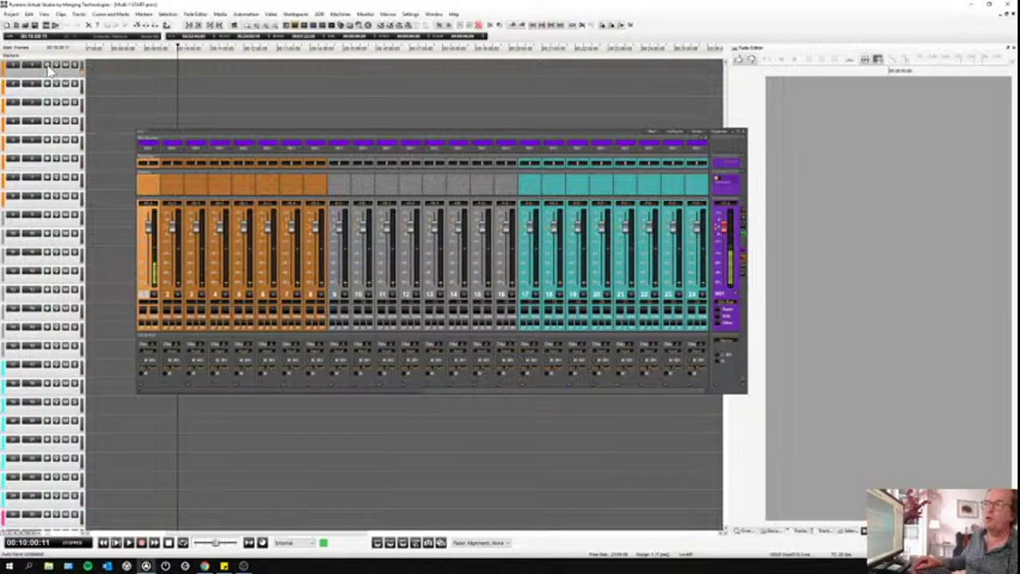
pyautogui.keyDown('ctrl'); pyautogui.click(47, 65); pyautogui.keyUp('ctrl')
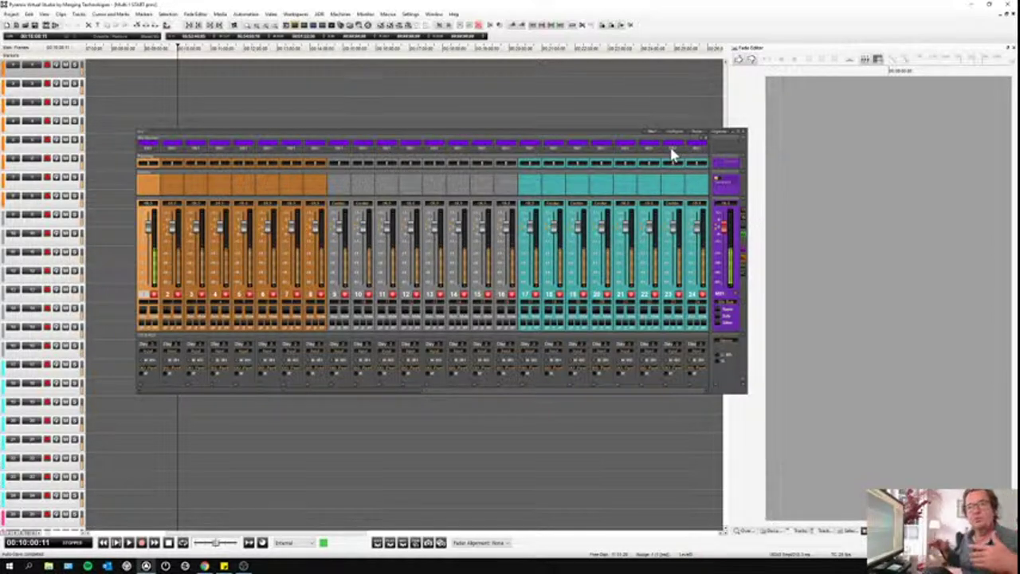
# Step: Shrink the mixer to its compact view, move it to the middle of the timeline, and restore the full view
pyautogui.click(727, 139)
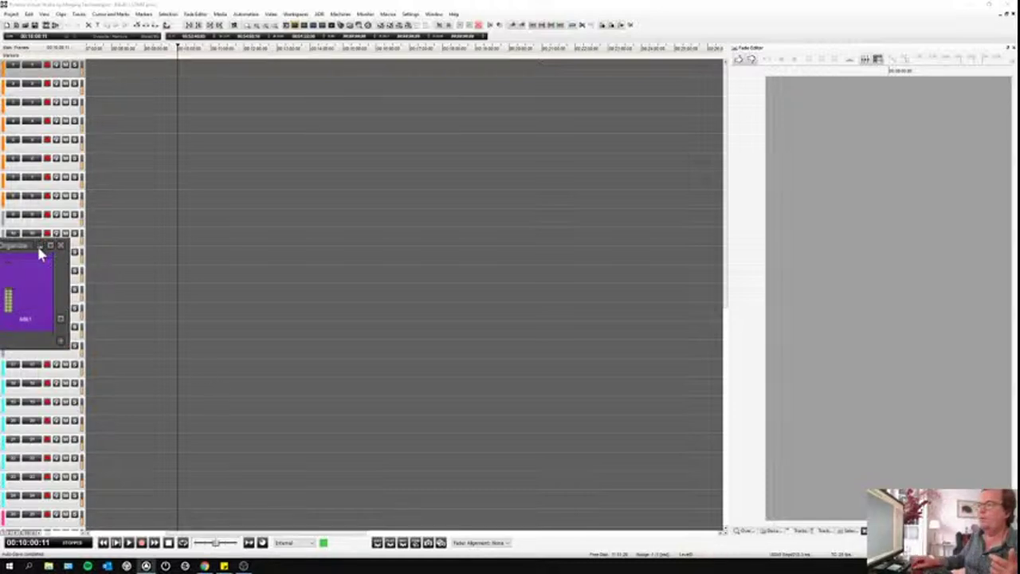
pyautogui.moveTo(23, 246); pyautogui.dragTo(453, 298)
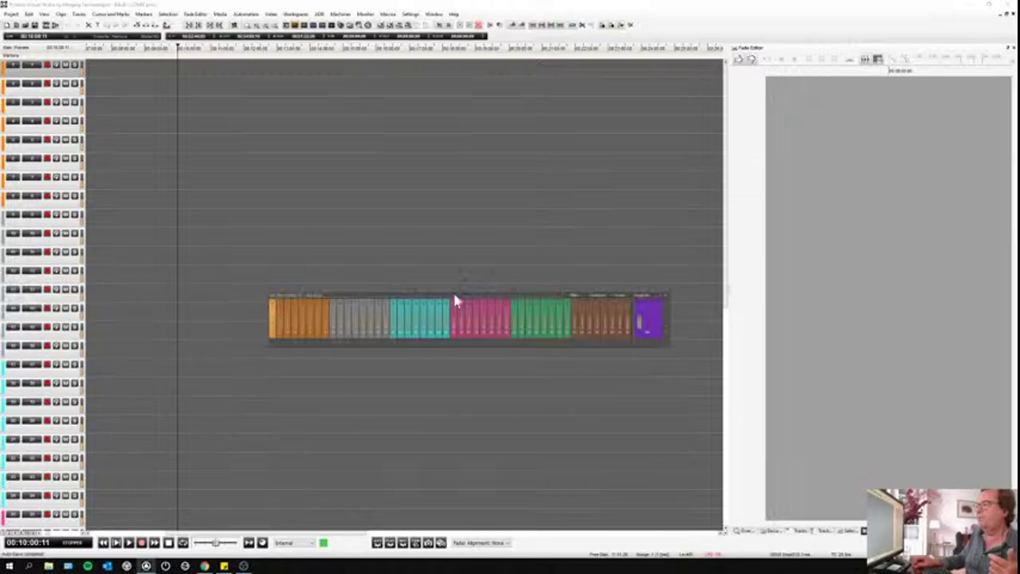
pyautogui.click(660, 296)
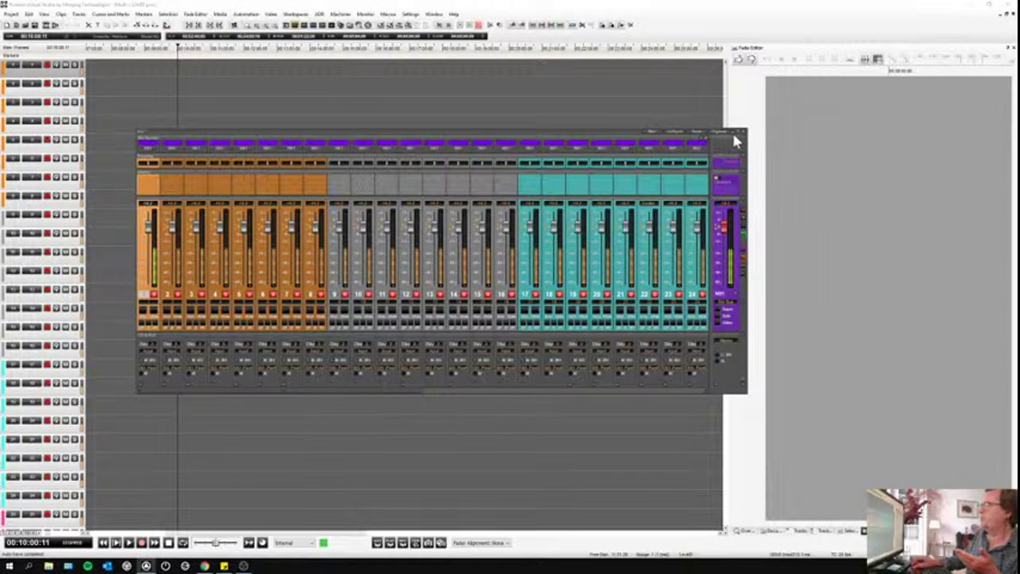
# Step: Close the mixer and open the meter bridge with its display options shown
pyautogui.click(743, 133)
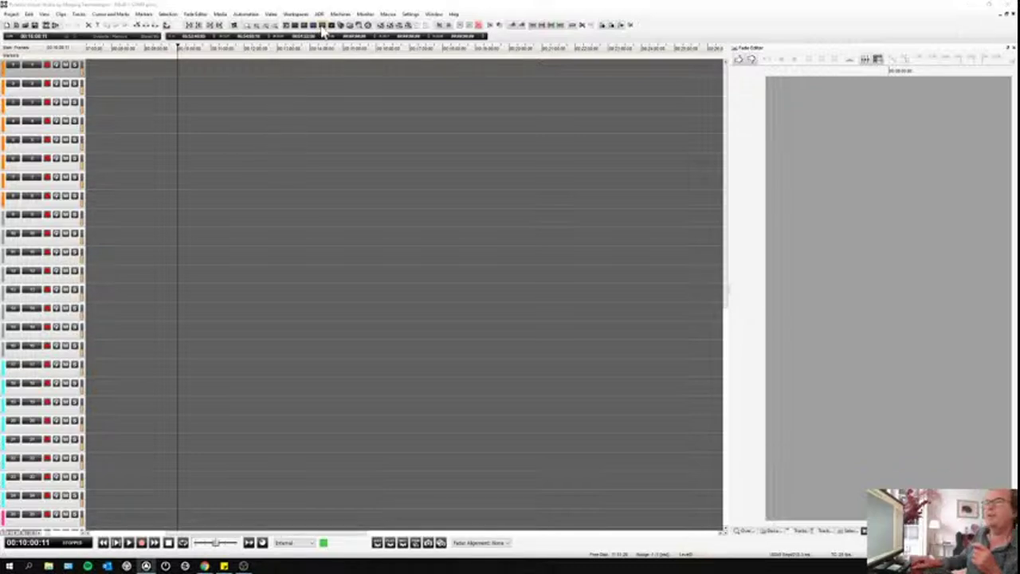
pyautogui.click(317, 25)
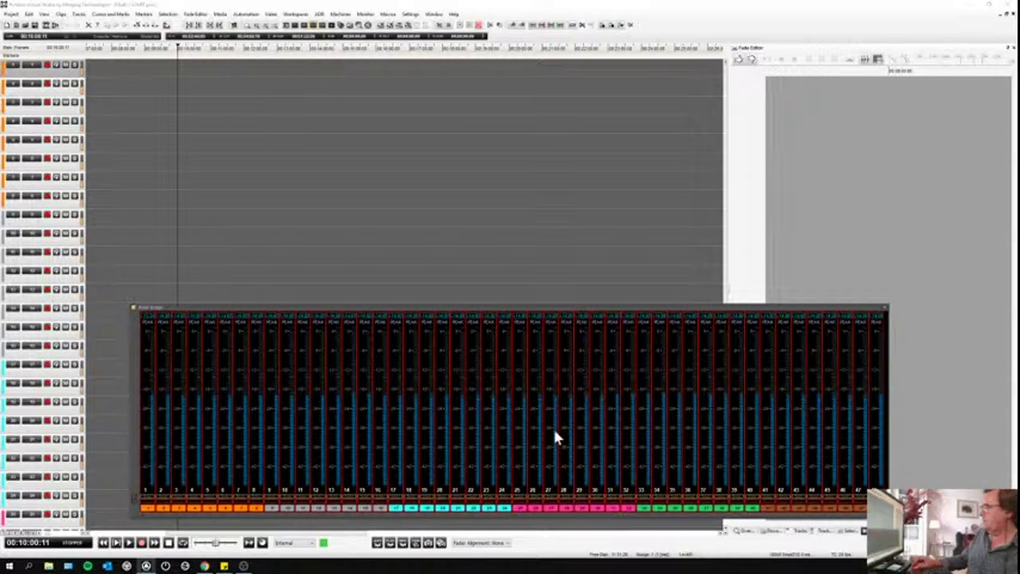
pyautogui.click(131, 314)
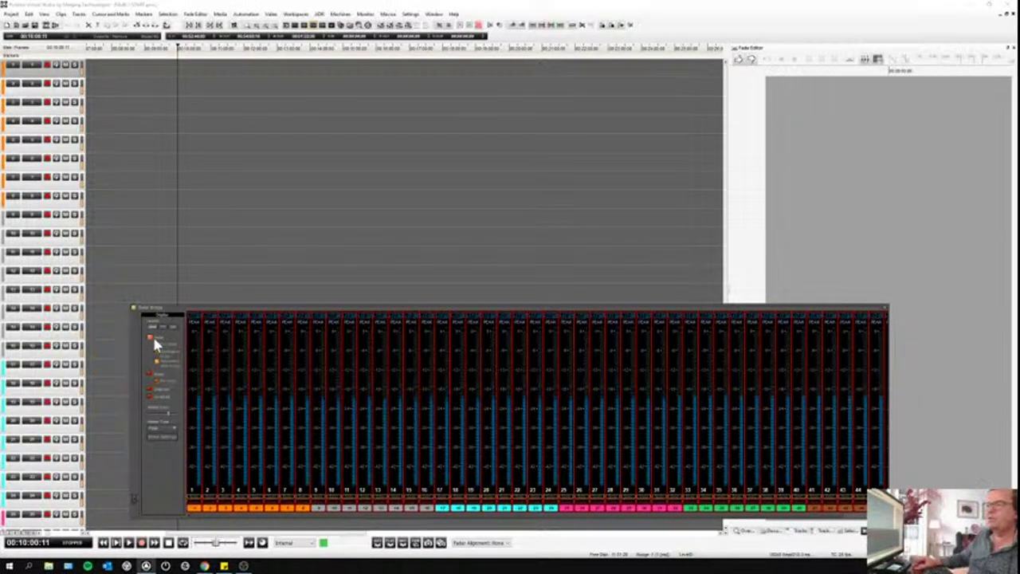
# Step: Try the meter bridge's two-row layout, return to a single row, and check the available meter types
pyautogui.click(164, 323)
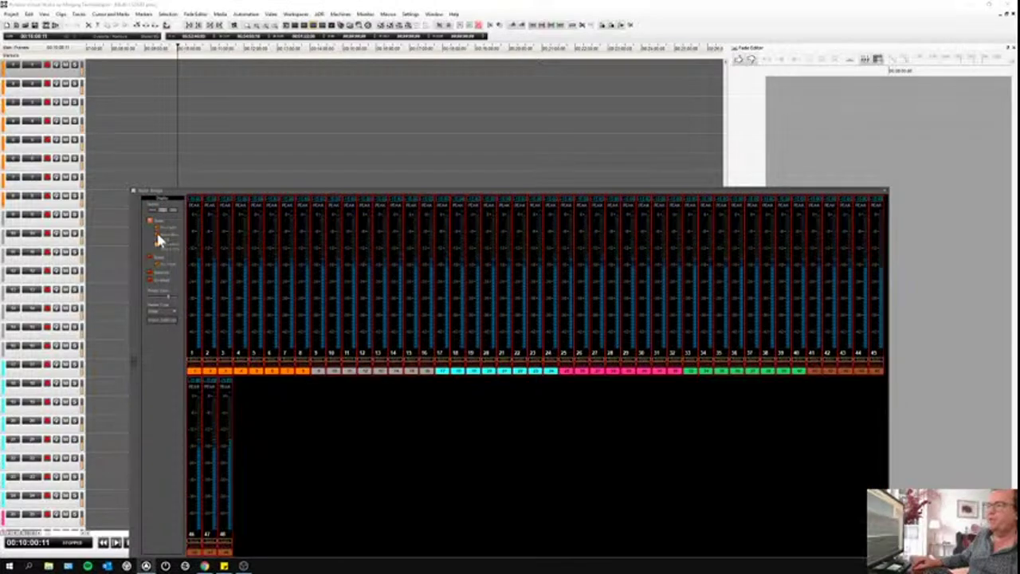
pyautogui.click(152, 207)
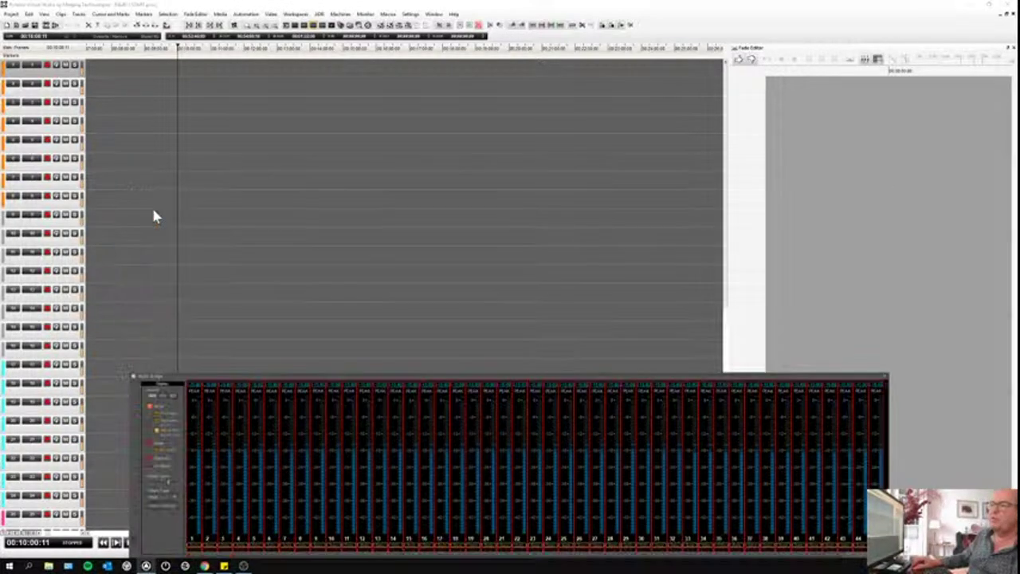
pyautogui.click(164, 498)
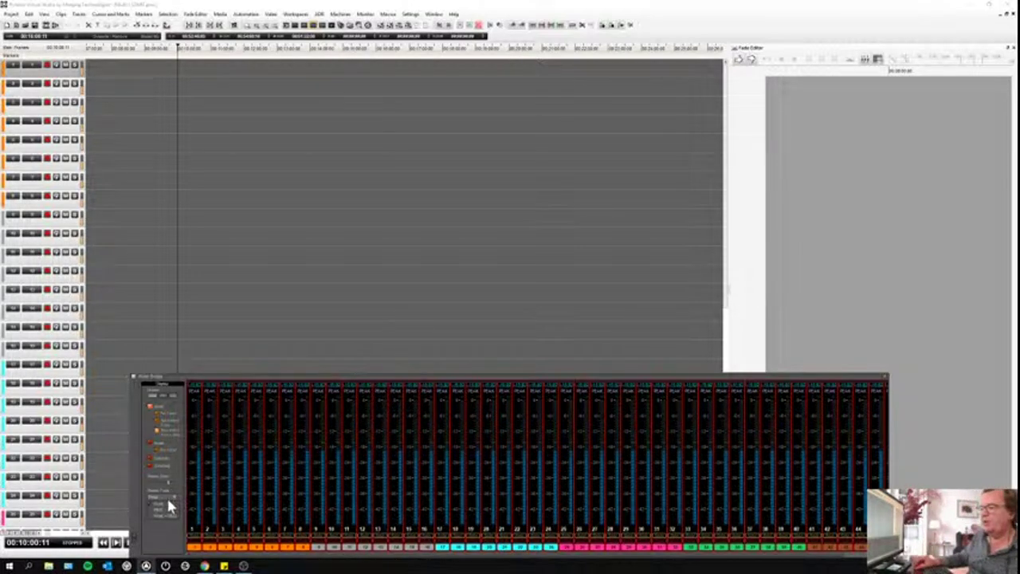
pyautogui.click(169, 502)
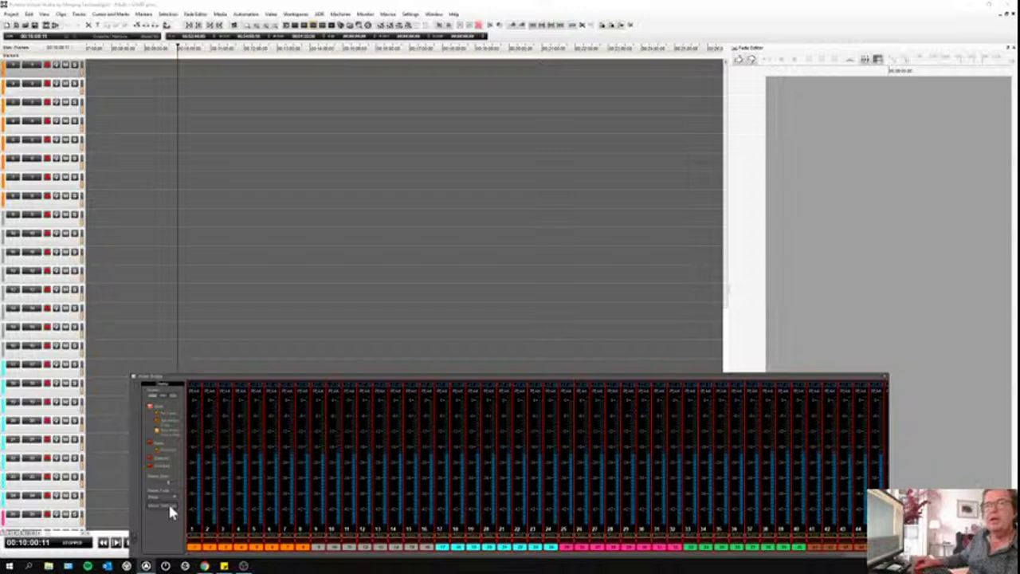
# Step: Open the meter bridge settings, examine the integration and release timing options, and close them
pyautogui.click(168, 503)
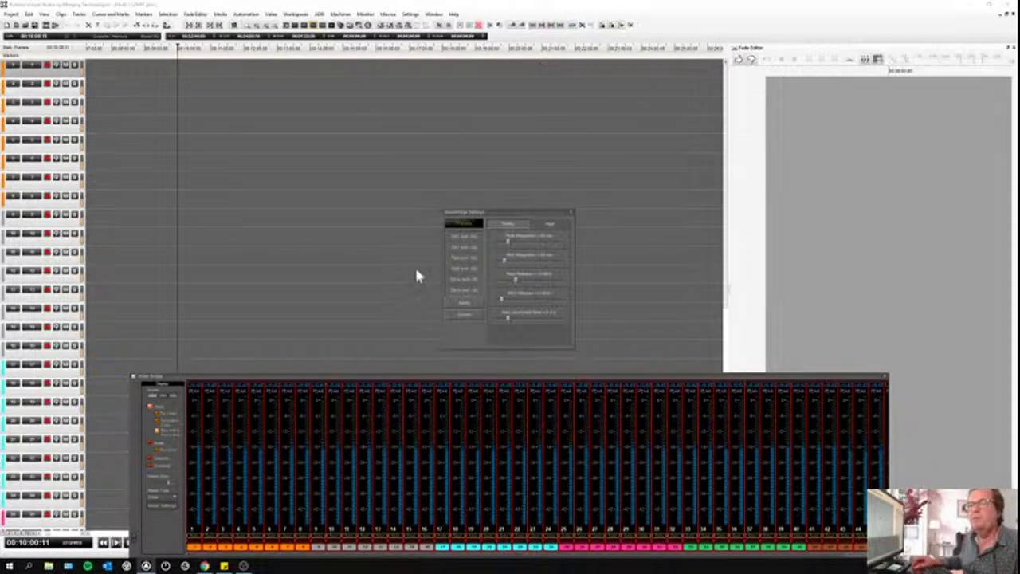
pyautogui.moveTo(492, 210); pyautogui.dragTo(450, 190)
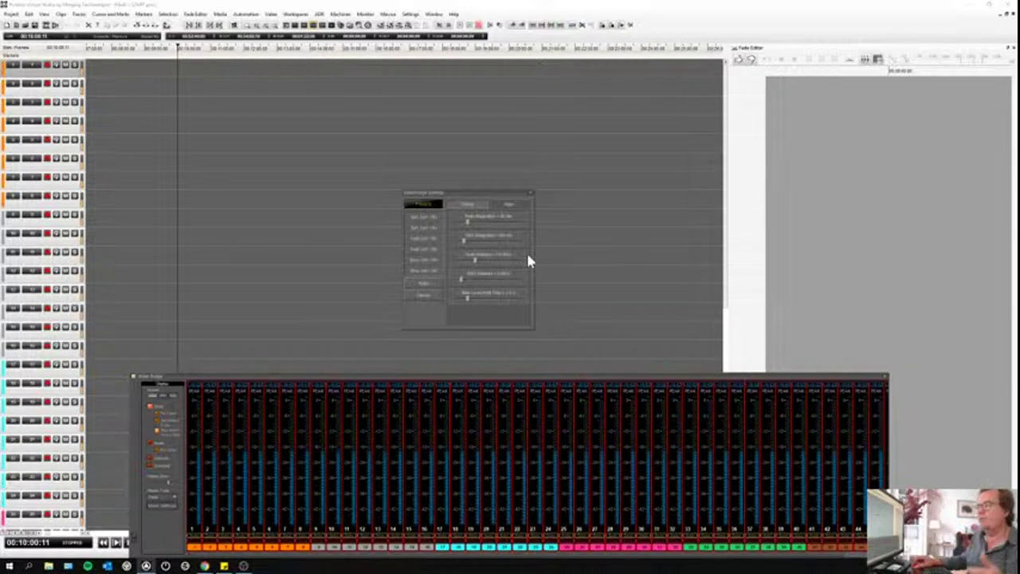
pyautogui.click(532, 193)
# Step: Move the meter bridge up beside the track headers, hide its display options, and adjust its height before closing it
pyautogui.moveTo(470, 369); pyautogui.dragTo(423, 212)
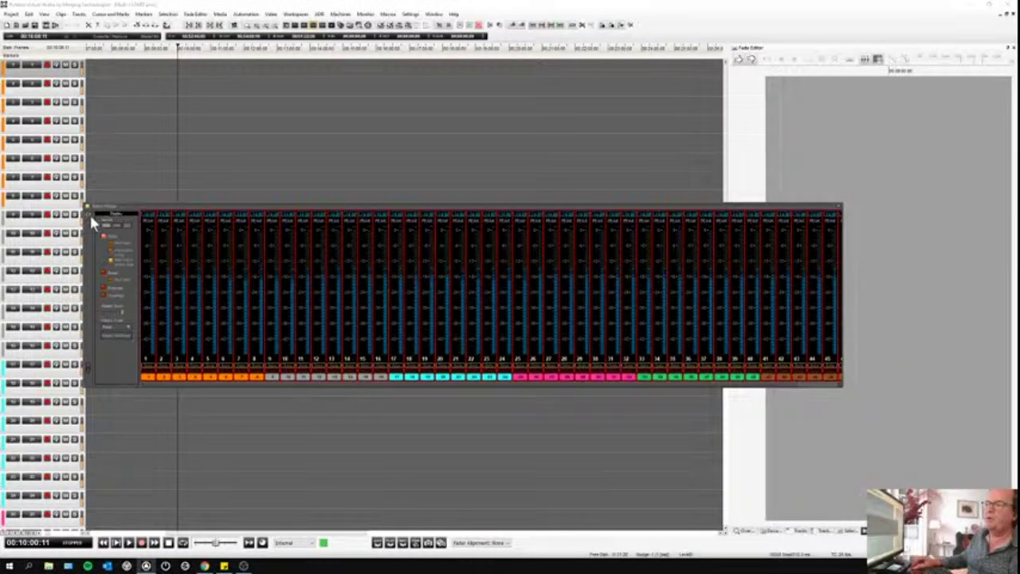
pyautogui.click(92, 222)
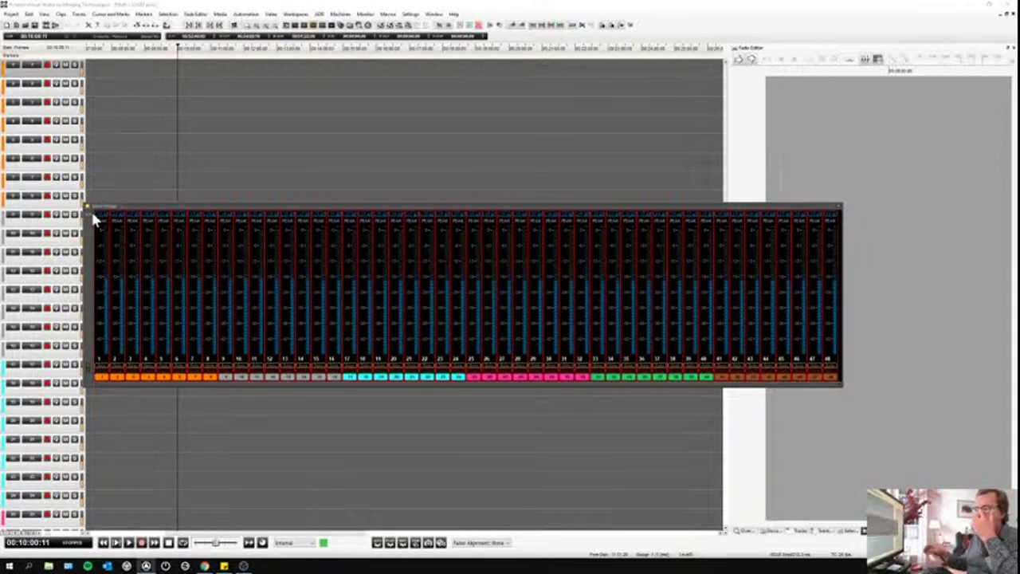
pyautogui.moveTo(187, 200); pyautogui.dragTo(264, 91)
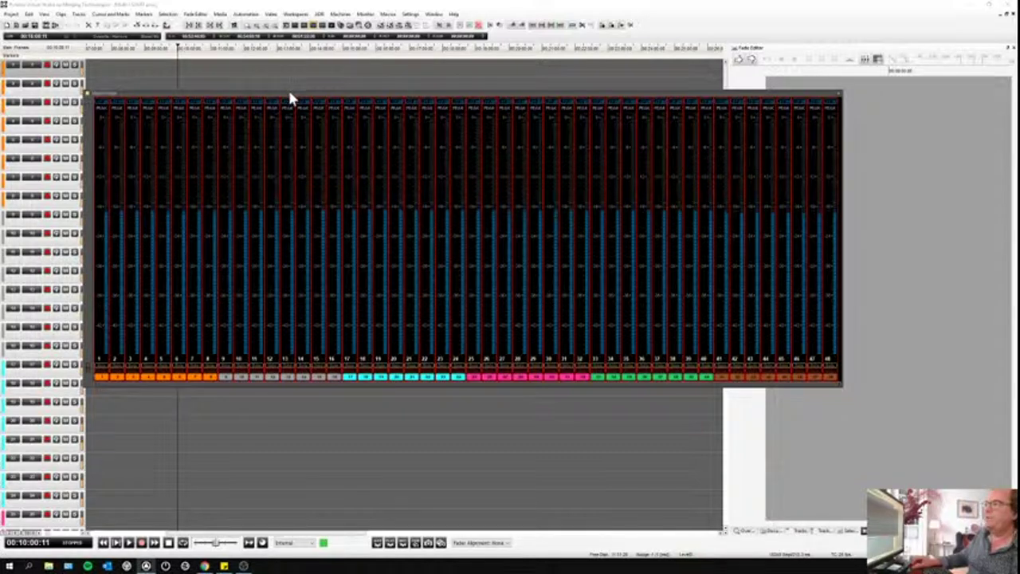
pyautogui.moveTo(289, 91); pyautogui.dragTo(289, 171)
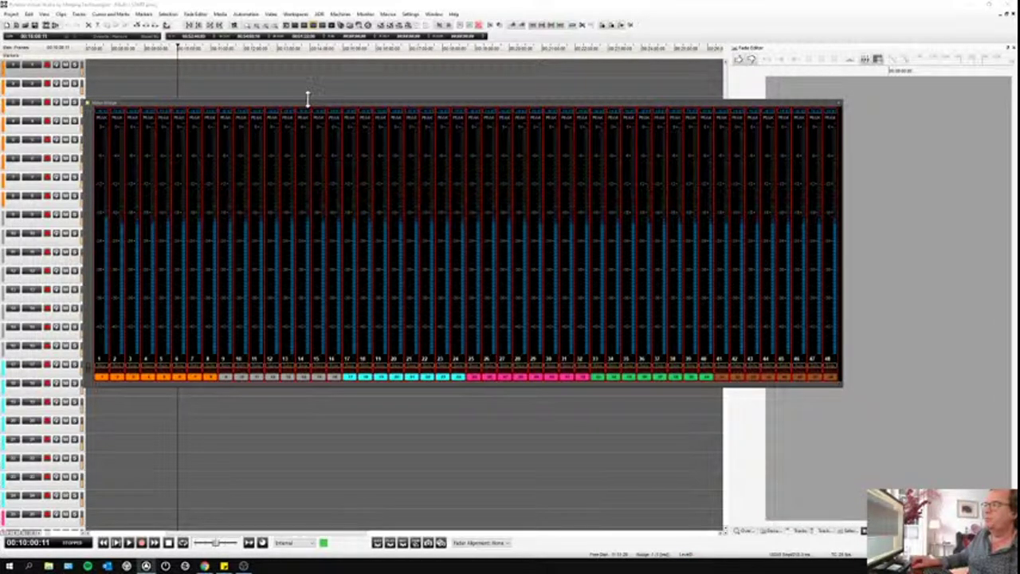
pyautogui.click(839, 106)
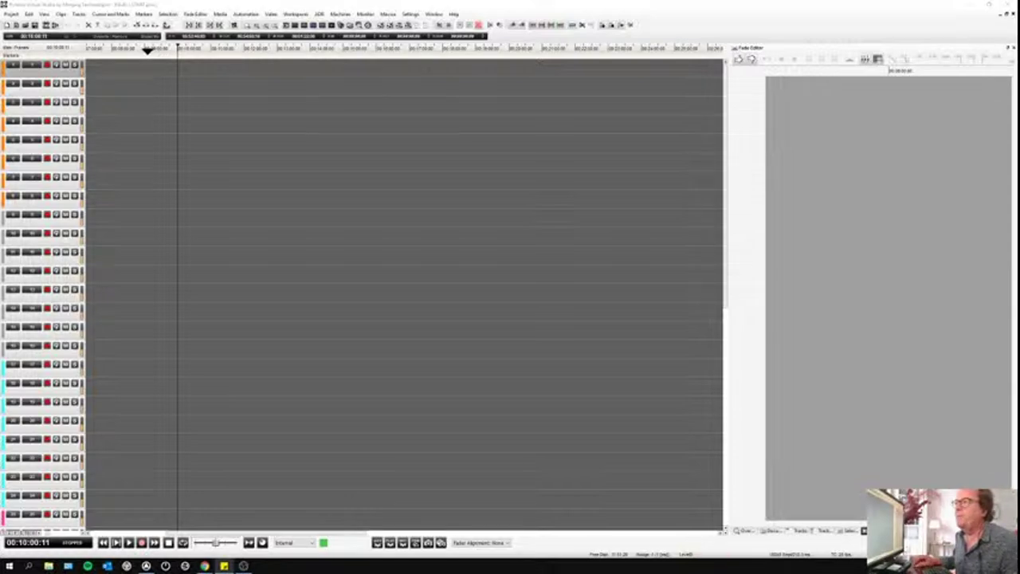
# Step: Place the playhead at about 00:09:16:20 on the timeline and open the project's record settings from a track's record-arm control
pyautogui.click(152, 49)
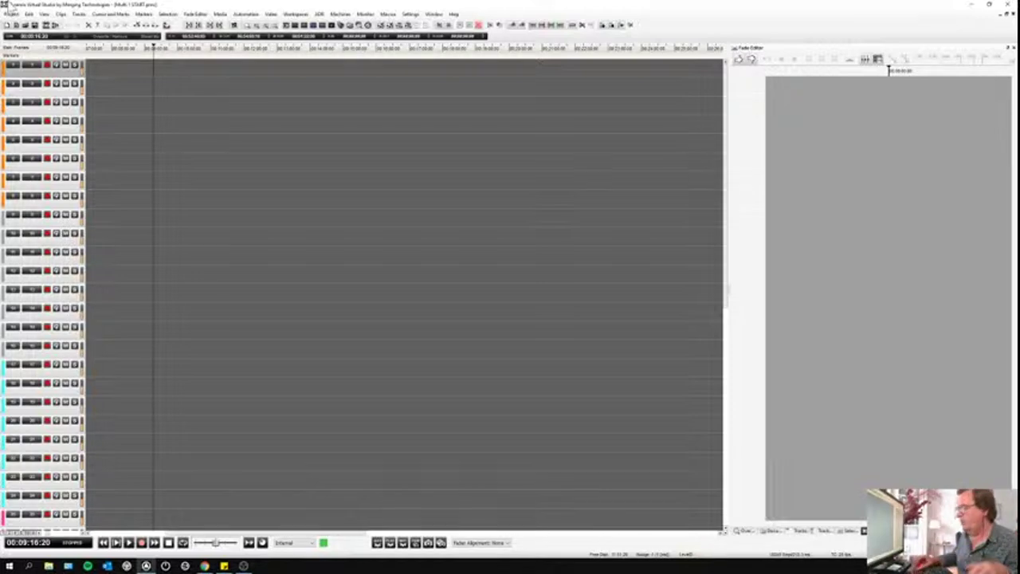
pyautogui.click(47, 183)
pyautogui.rightClick(48, 183)
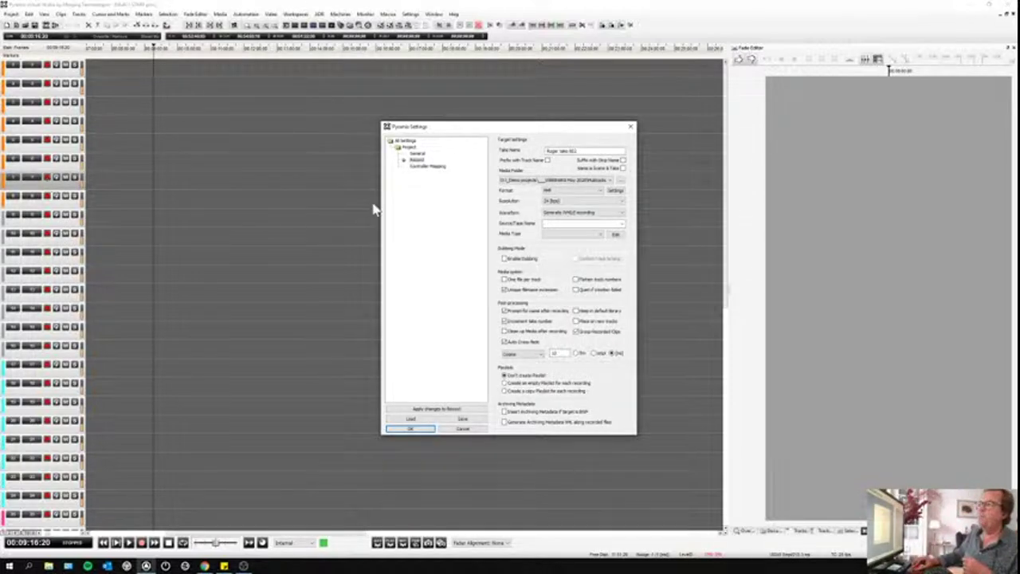
# Step: Check the media folder choices and the dialog for mounting another media folder, keeping the current folder
pyautogui.click(560, 182)
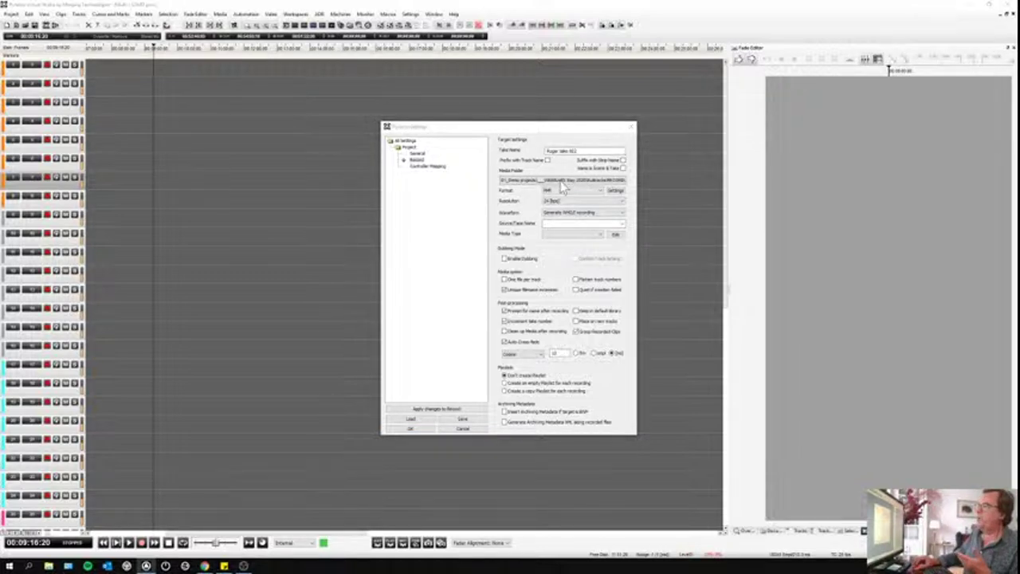
pyautogui.click(628, 184)
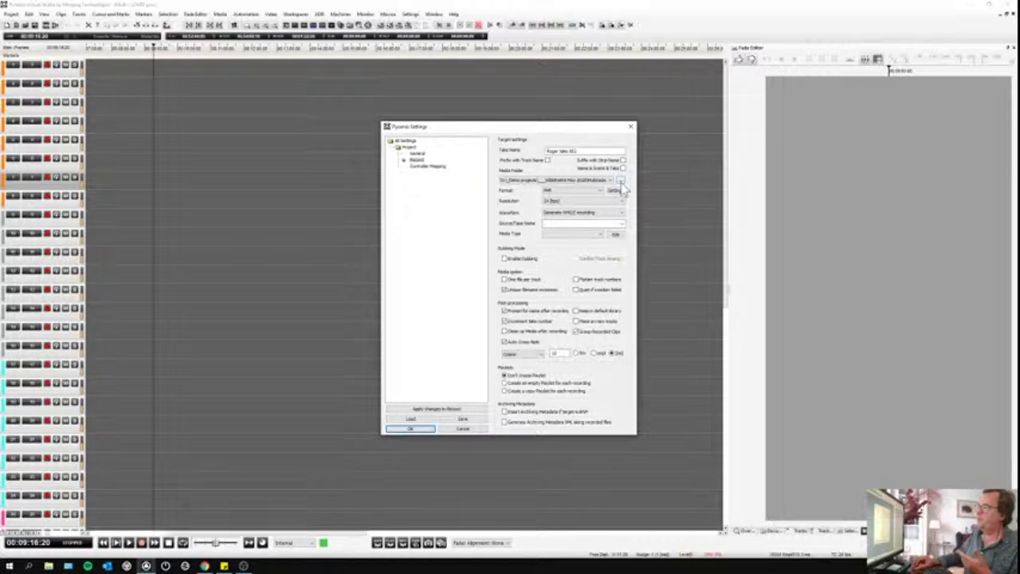
pyautogui.click(622, 183)
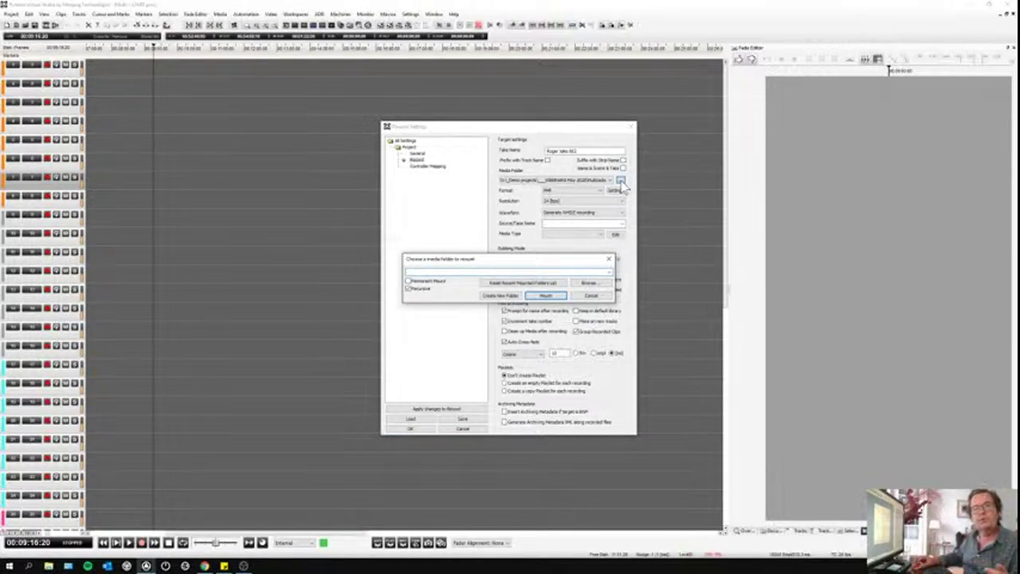
pyautogui.click(610, 260)
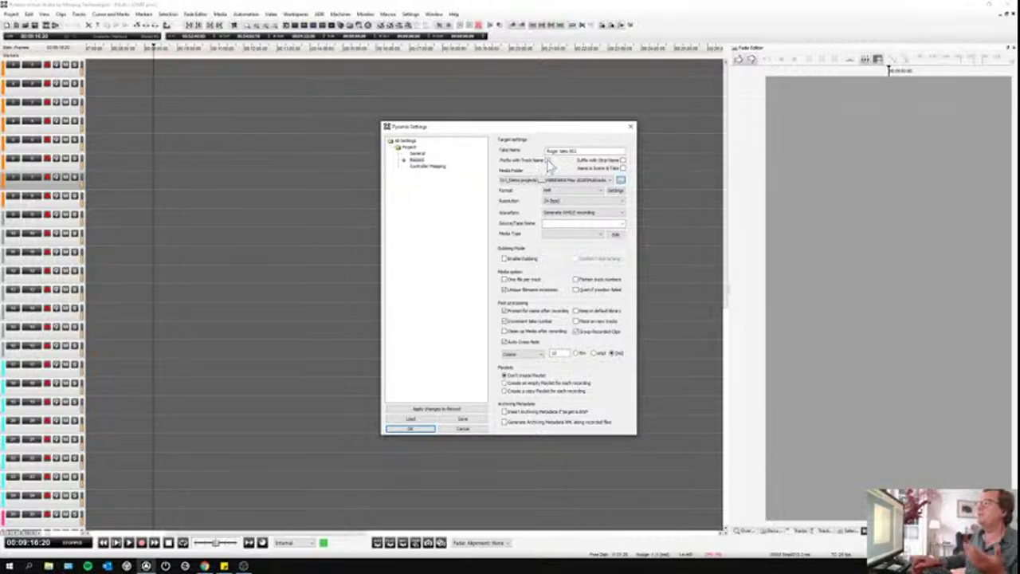
# Step: Review the recording format choices, media options and post-processing options, and accept the record settings
pyautogui.click(579, 193)
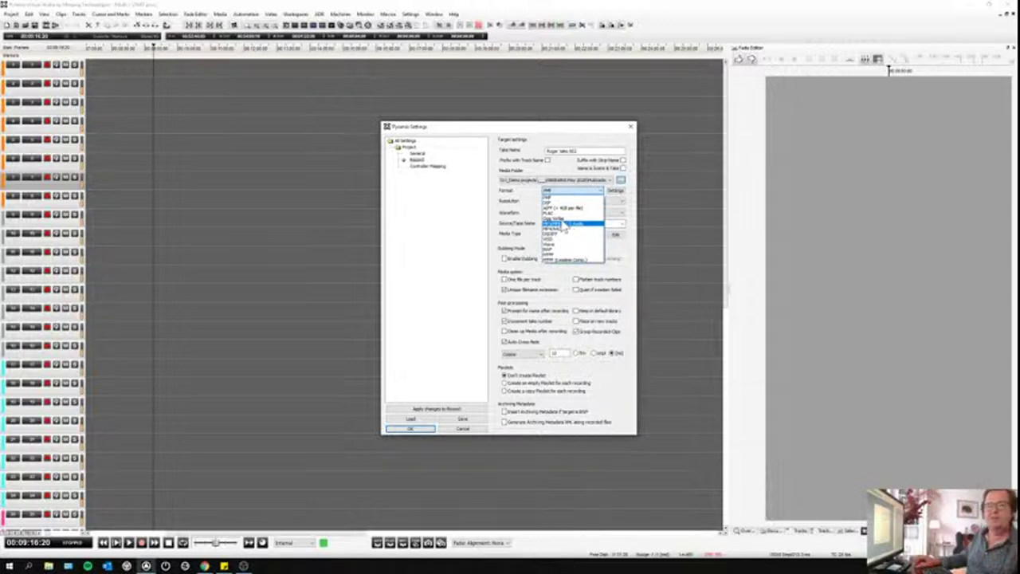
pyautogui.click(520, 129)
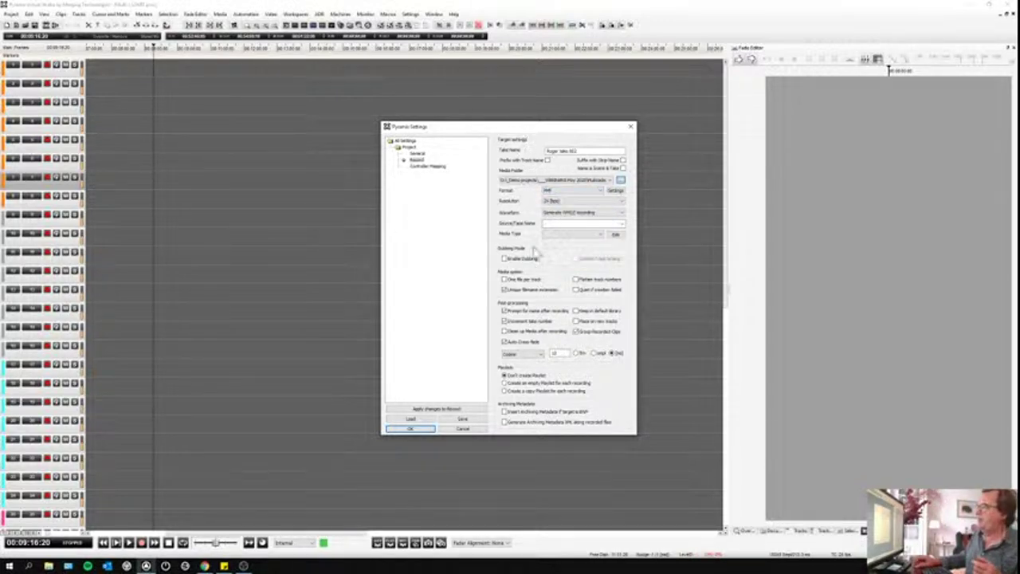
pyautogui.click(515, 290)
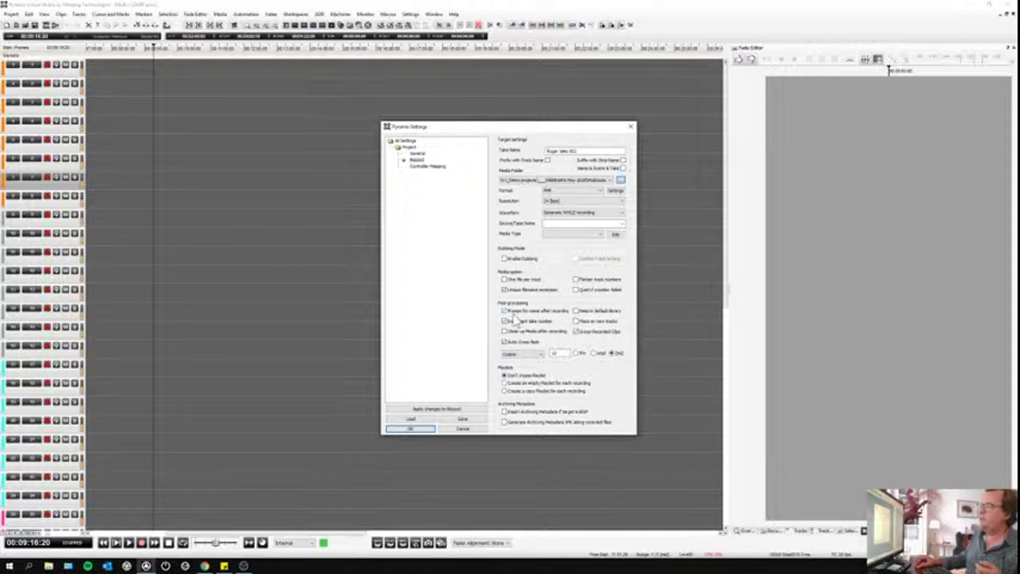
pyautogui.click(412, 431)
# Step: Record a short take on all armed tracks and save it as a good take
pyautogui.click(142, 543)
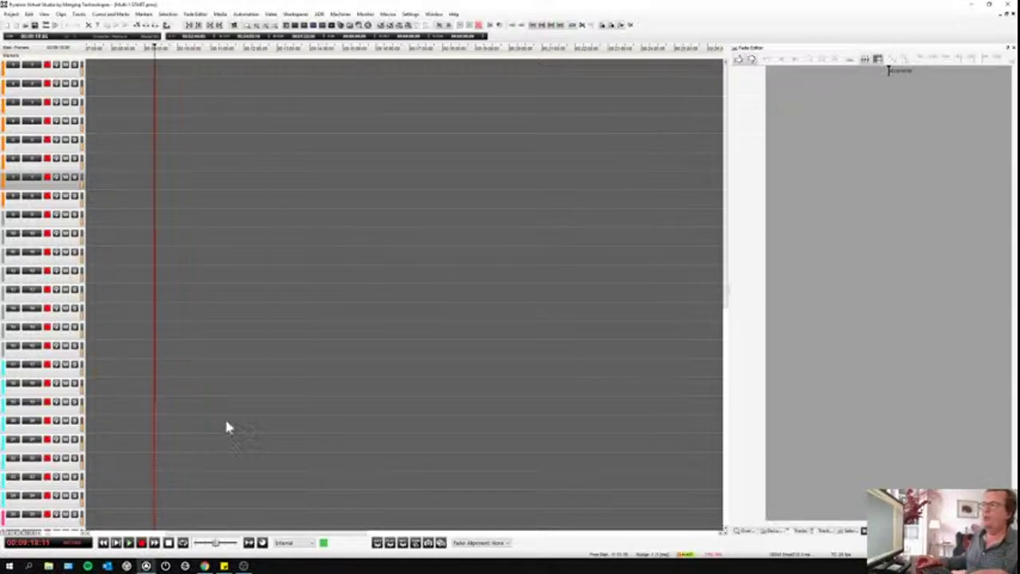
pyautogui.press('space')
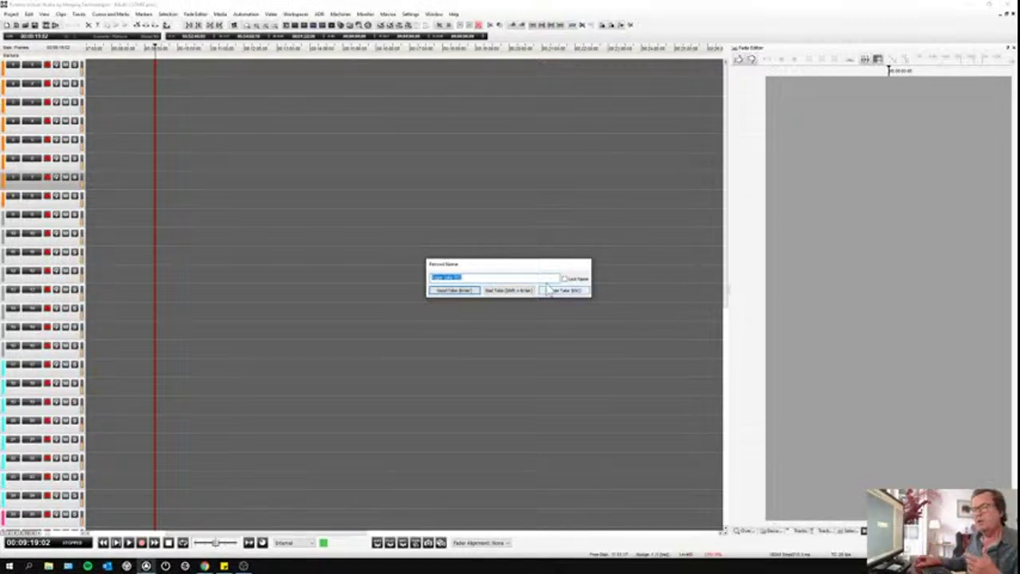
pyautogui.click(518, 276)
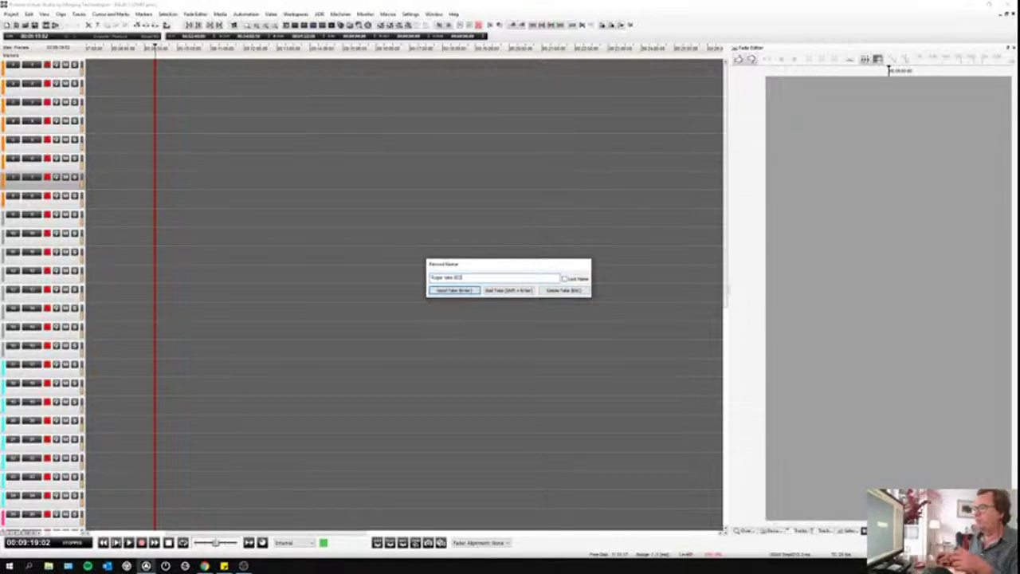
pyautogui.press('Return')
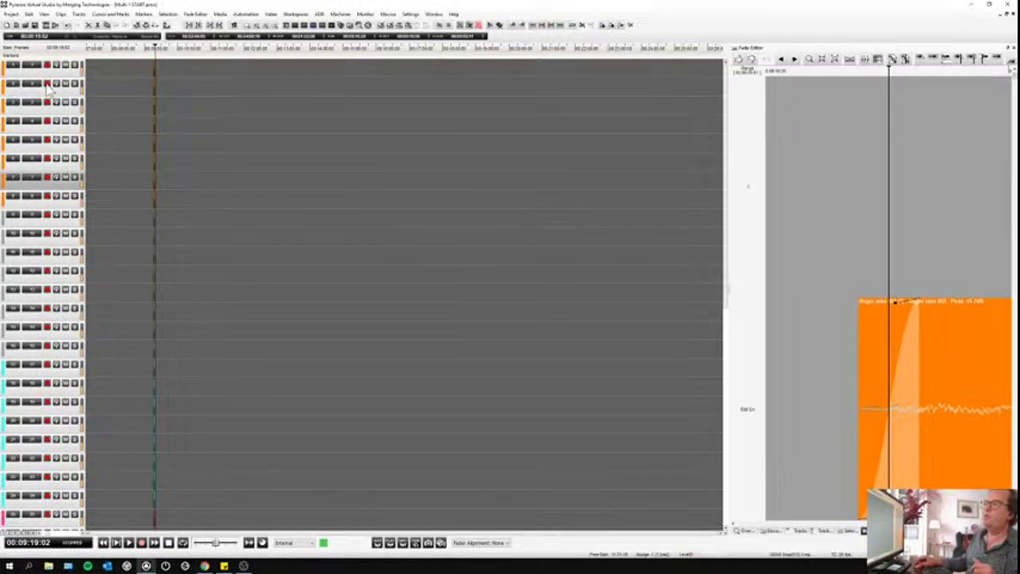
# Step: Reopen the record settings and turn off the prompt for a name after recording
pyautogui.click(48, 84)
pyautogui.doubleClick(48, 86)
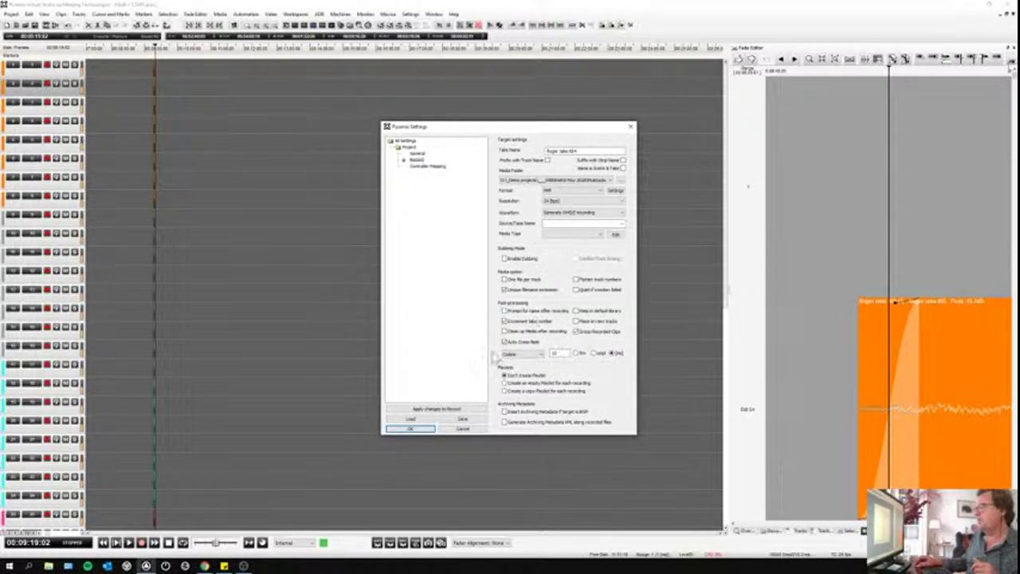
pyautogui.click(411, 429)
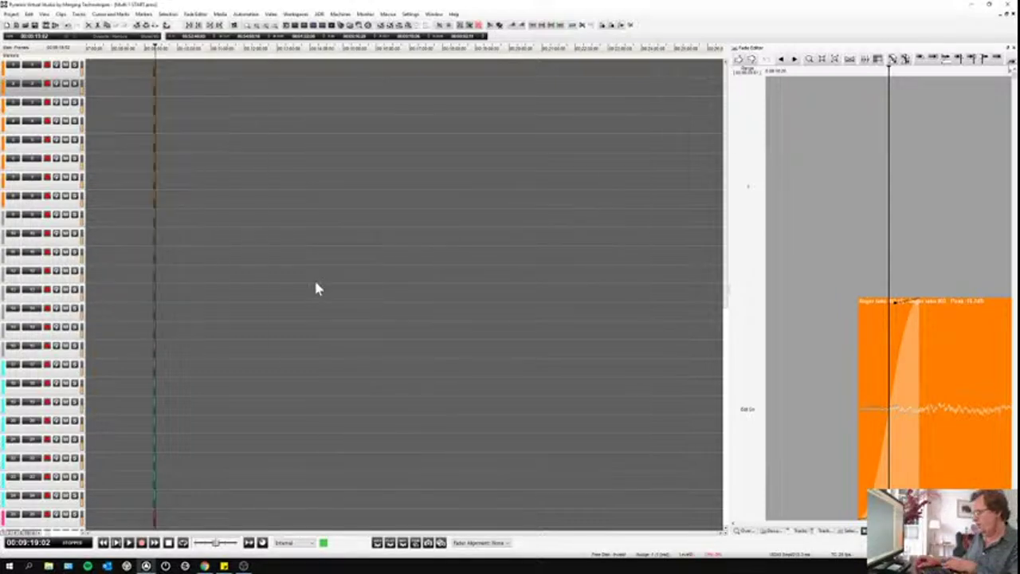
# Step: Record a second short take on all armed tracks, directly after the first one
pyautogui.press('space')
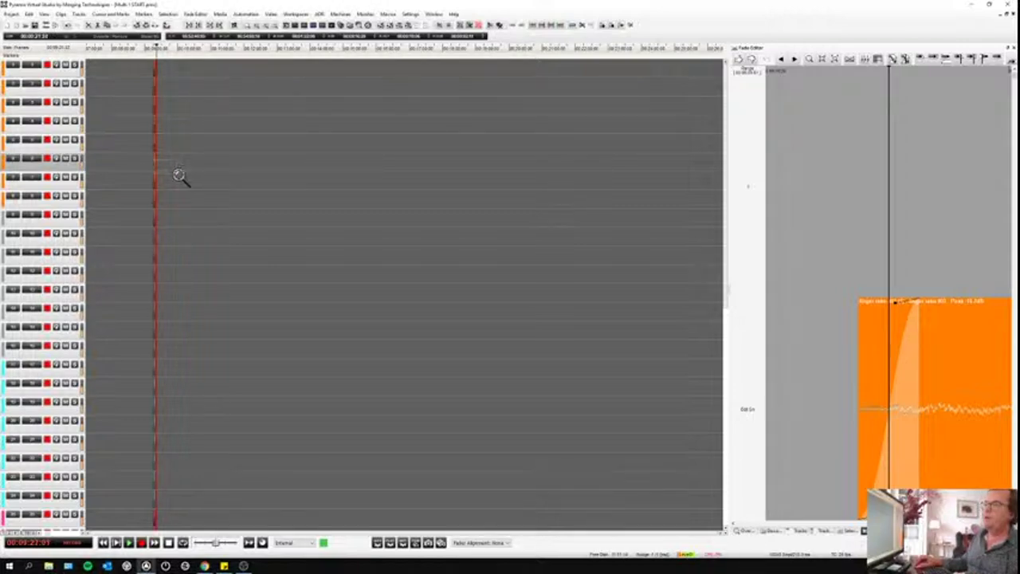
pyautogui.press('space')
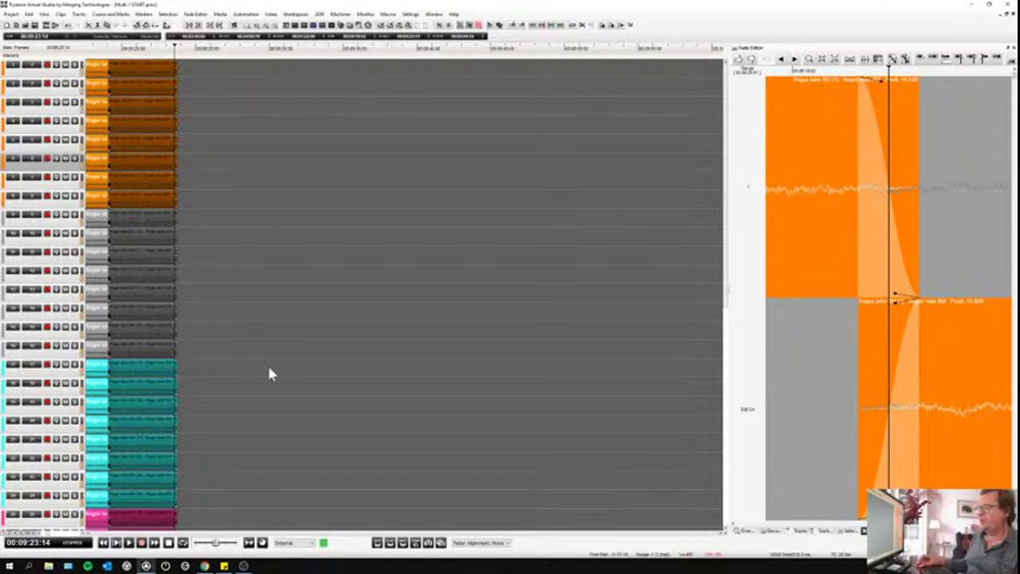
# Step: Turn timecode chase on and off again, and open the general settings at the Formats & Sync page
pyautogui.click(248, 543)
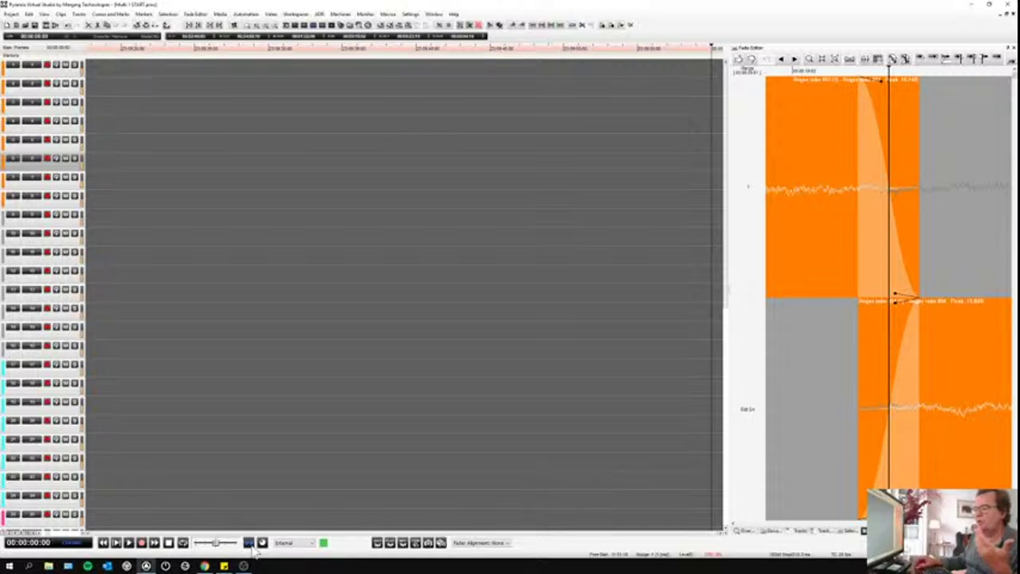
pyautogui.click(249, 543)
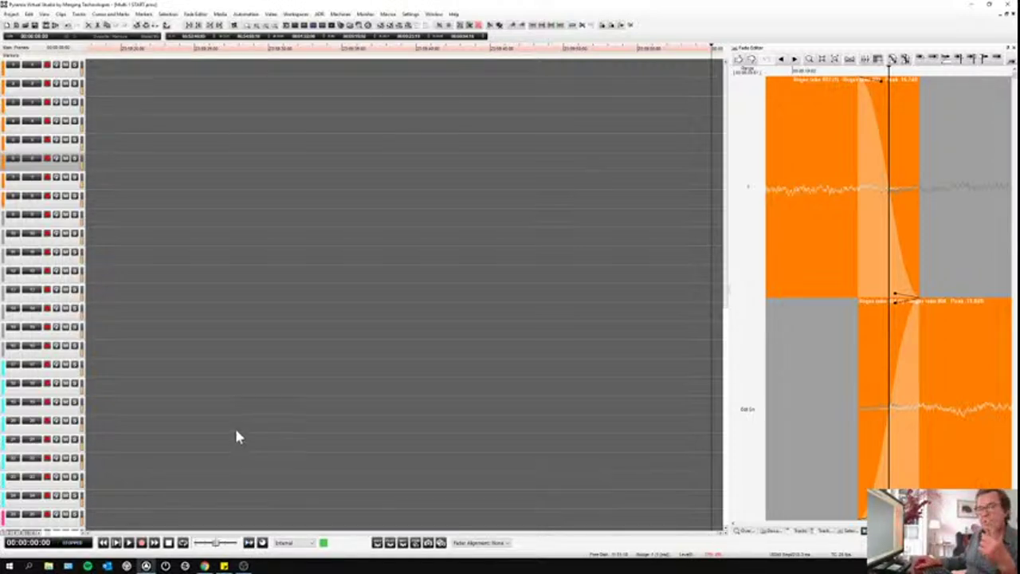
pyautogui.click(410, 15)
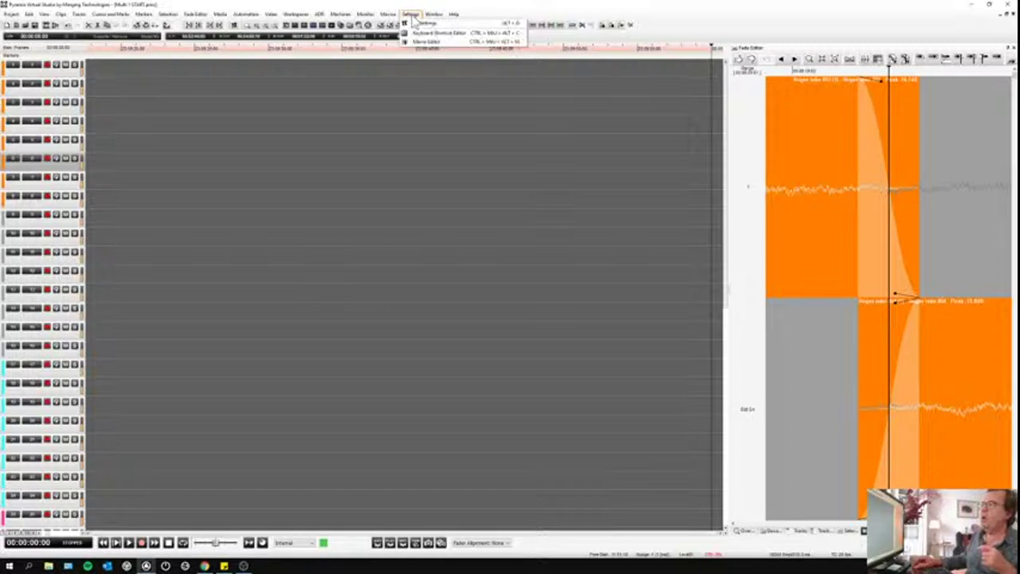
pyautogui.press('Escape')
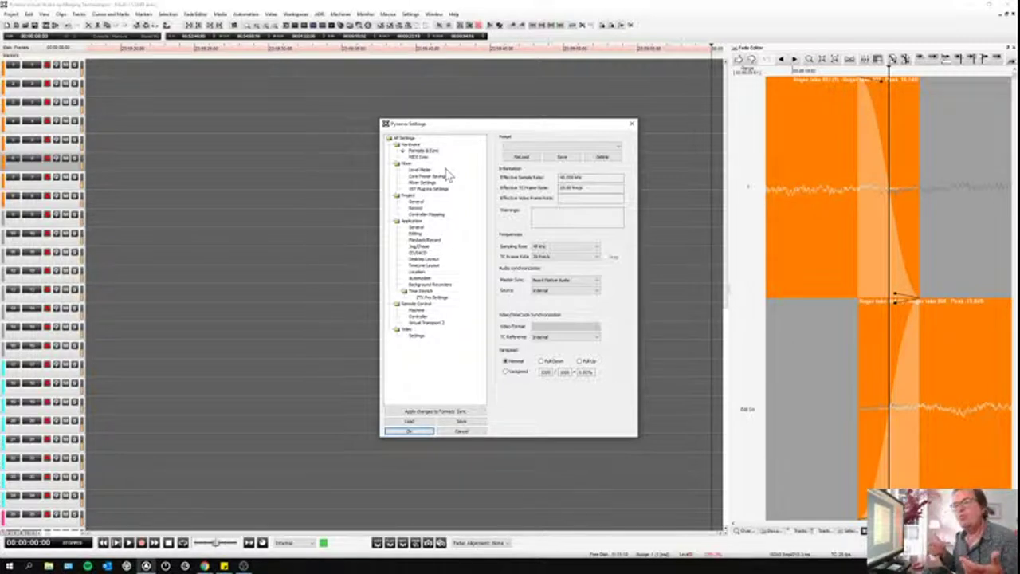
# Step: Try the Hard, Soft and Var chase modes and the stay-in-record-until-stop option in the Jog/Chase settings, and cancel the changes
pyautogui.click(419, 246)
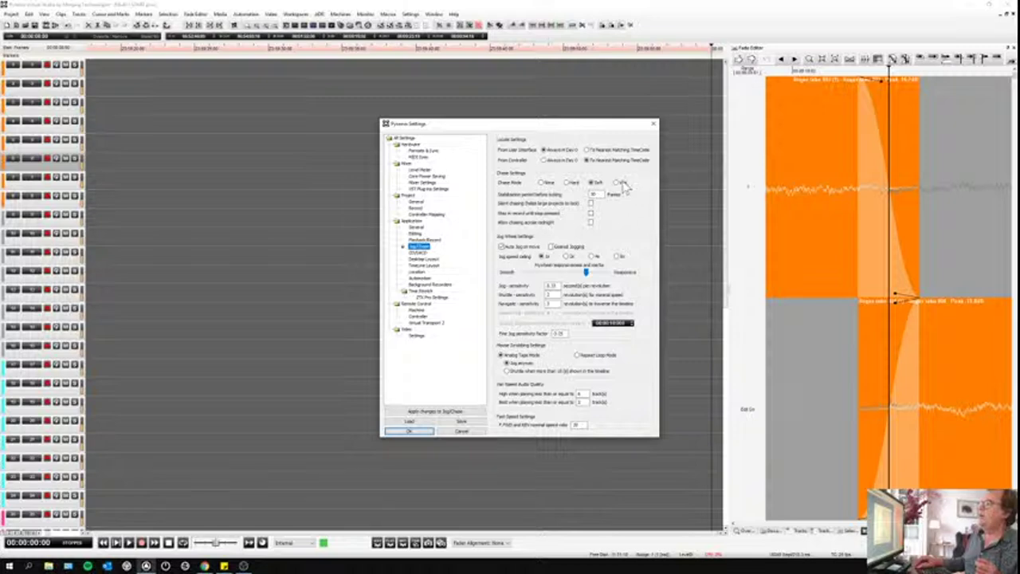
pyautogui.click(542, 182)
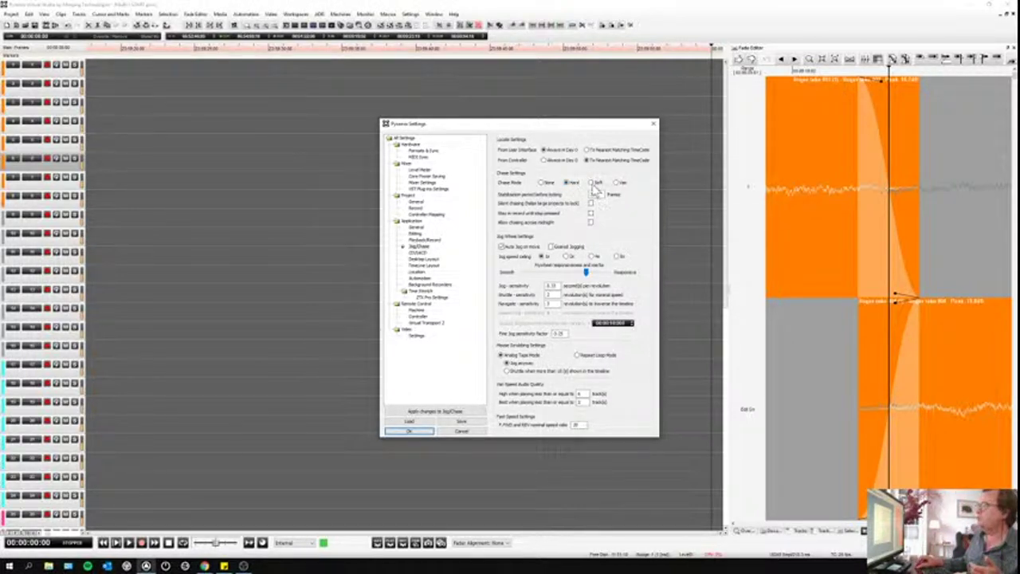
pyautogui.click(593, 184)
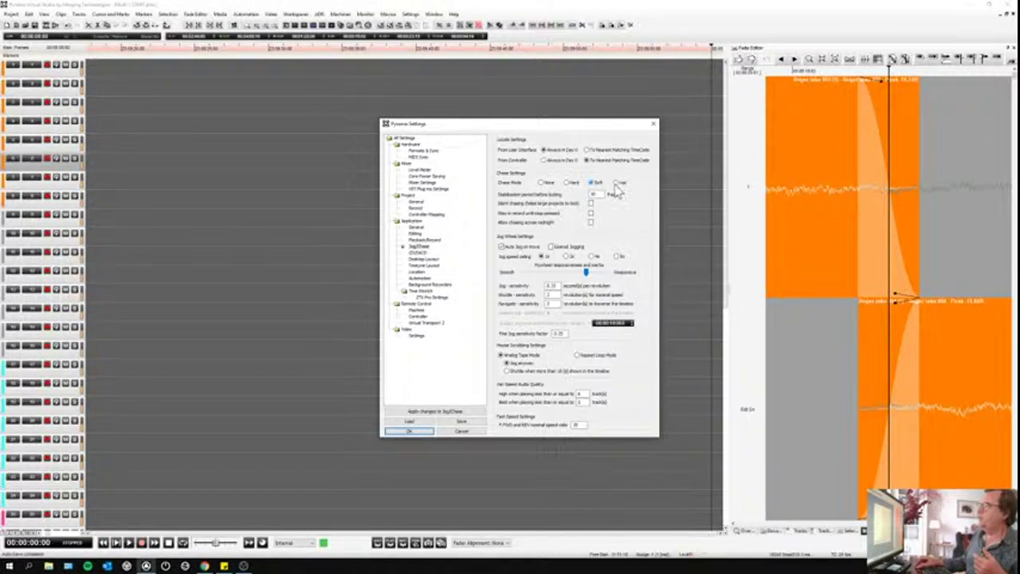
pyautogui.click(616, 182)
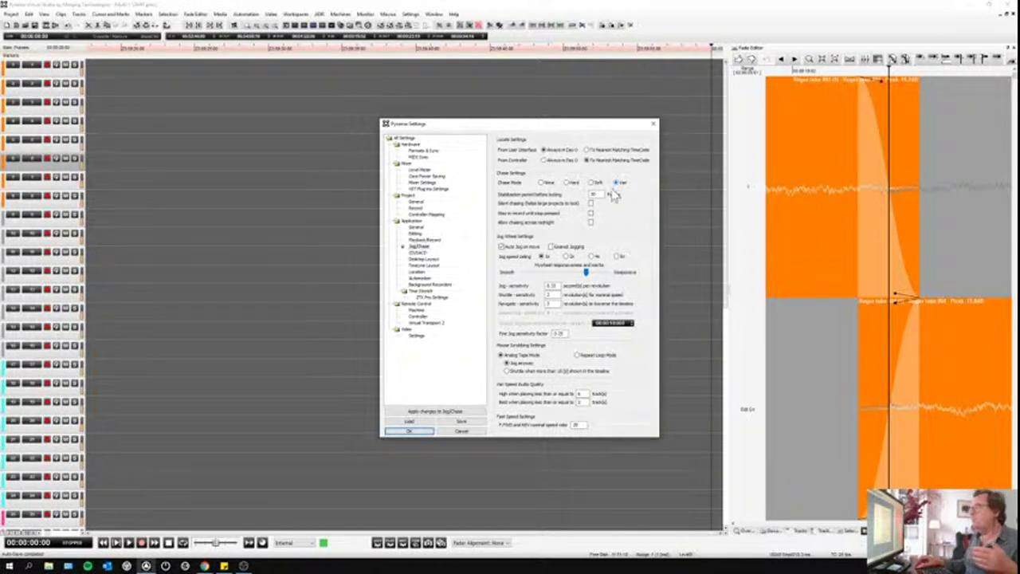
pyautogui.click(591, 183)
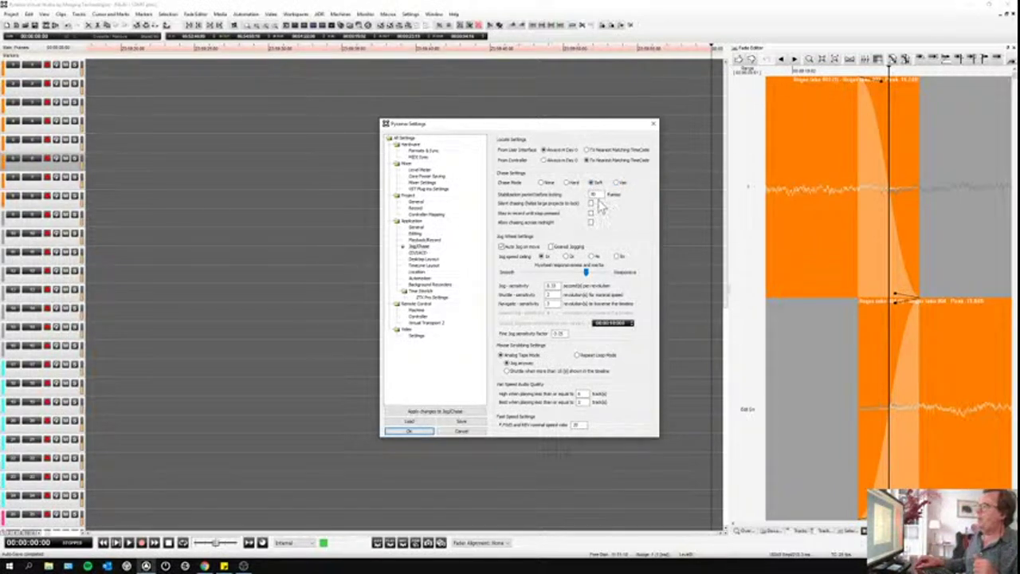
pyautogui.click(591, 214)
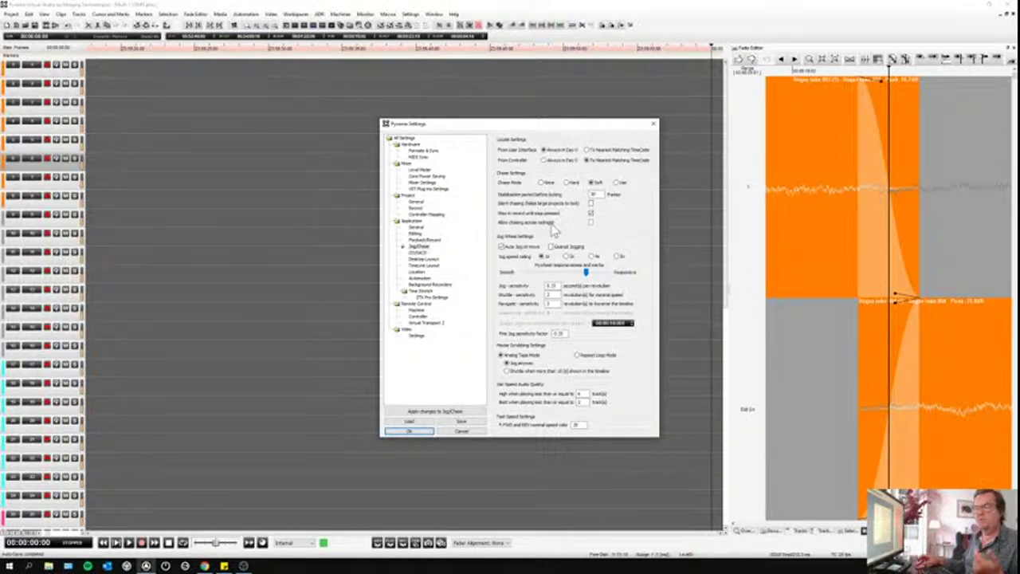
pyautogui.click(461, 432)
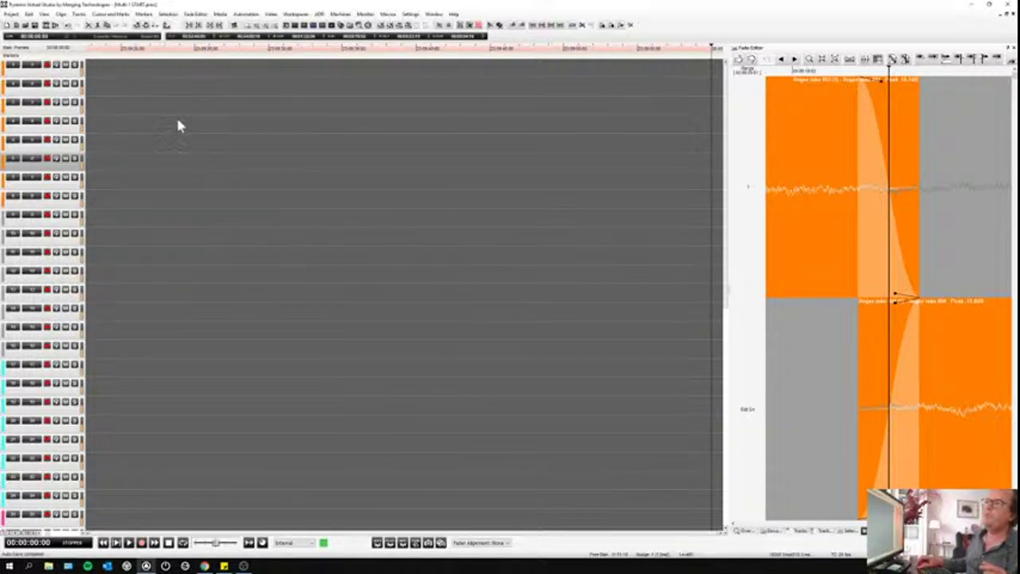
# Step: Open the Take Logger, place it over the middle of the timeline, and start recording a take on all armed tracks
pyautogui.click(45, 14)
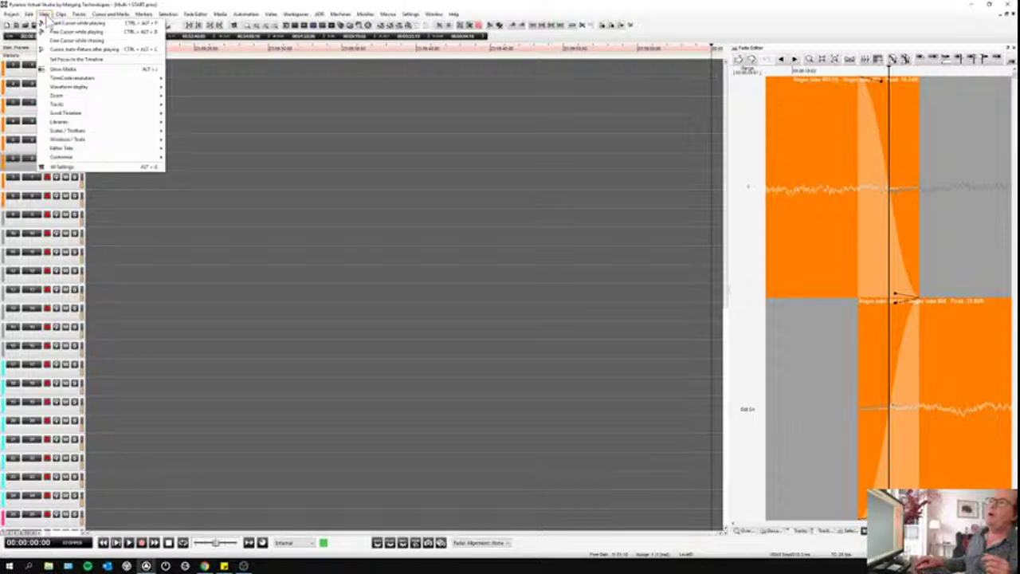
pyautogui.moveTo(75, 131)
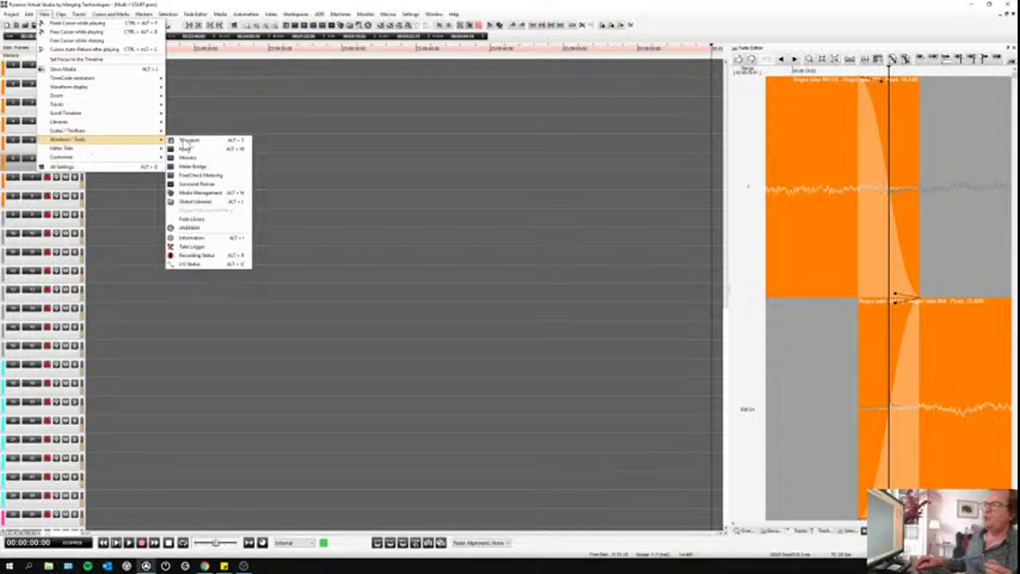
pyautogui.click(208, 249)
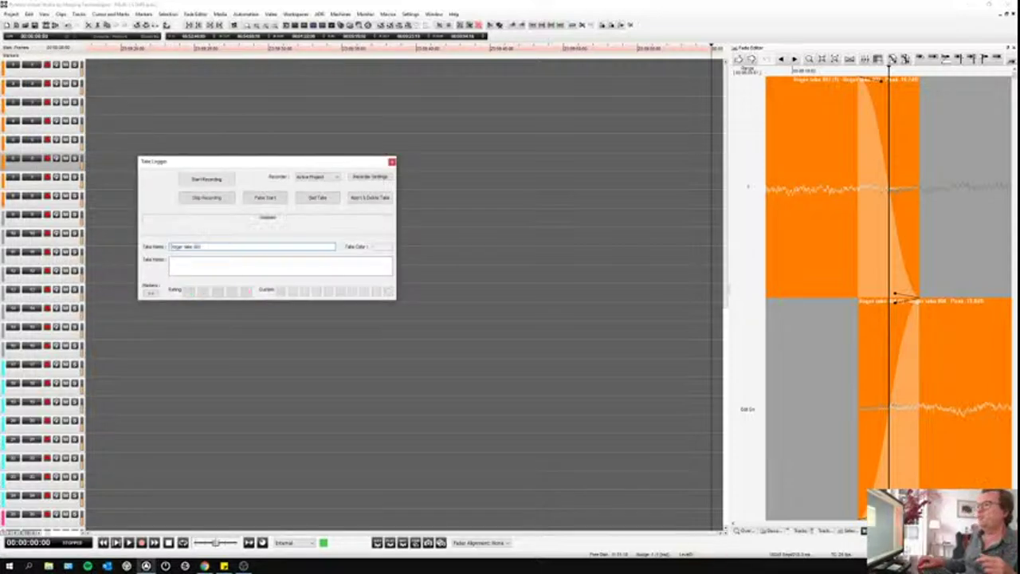
pyautogui.moveTo(242, 167); pyautogui.dragTo(491, 124)
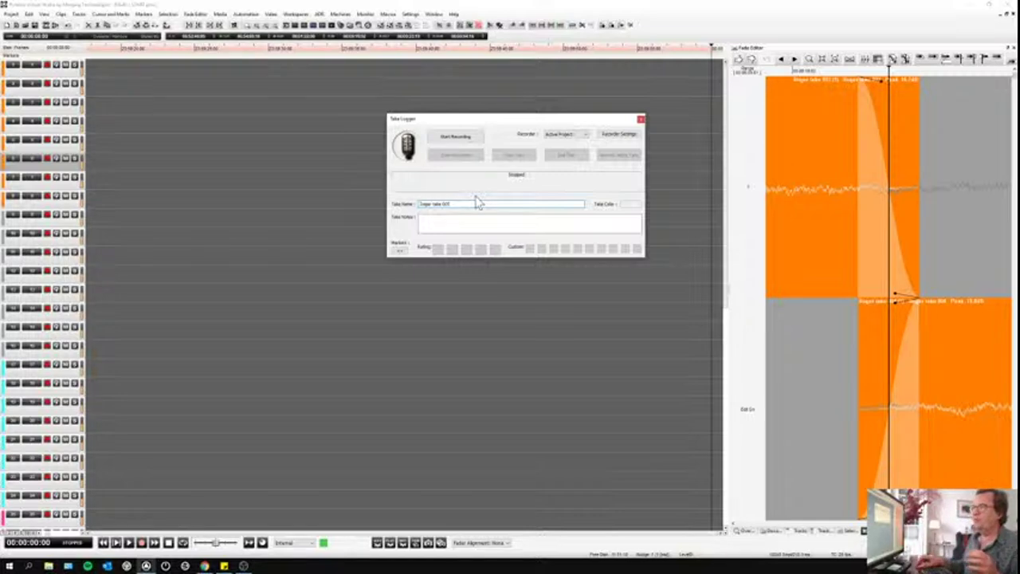
pyautogui.click(452, 142)
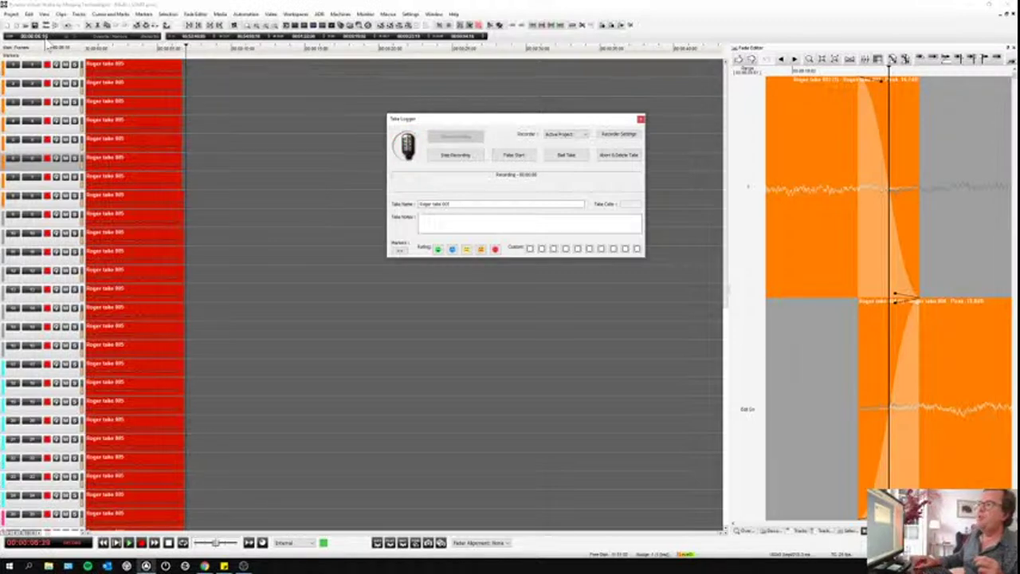
# Step: Show the Recording Status window while recording and shrink it so the Take Logger stays uncovered
pyautogui.click(44, 14)
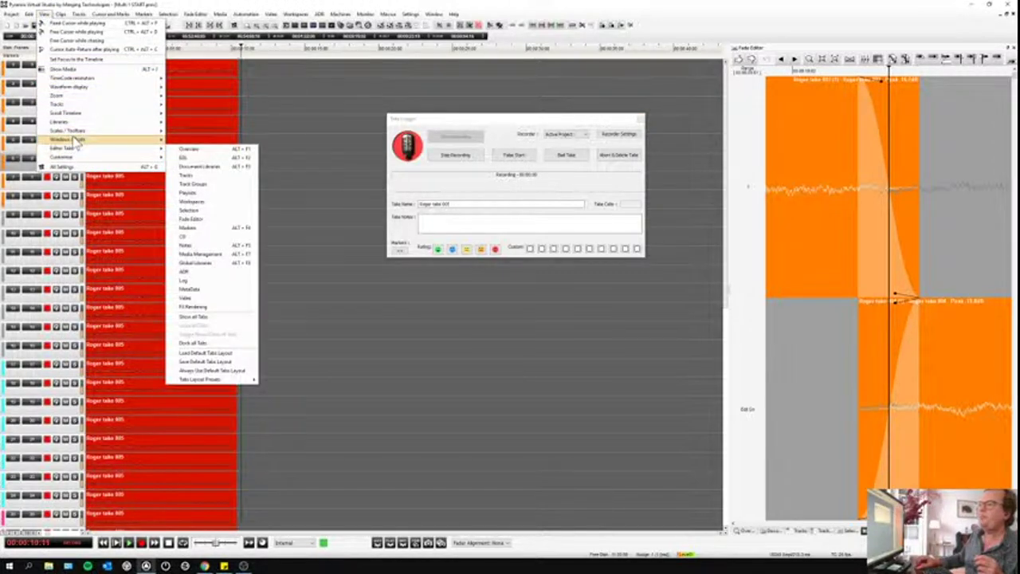
pyautogui.moveTo(77, 140)
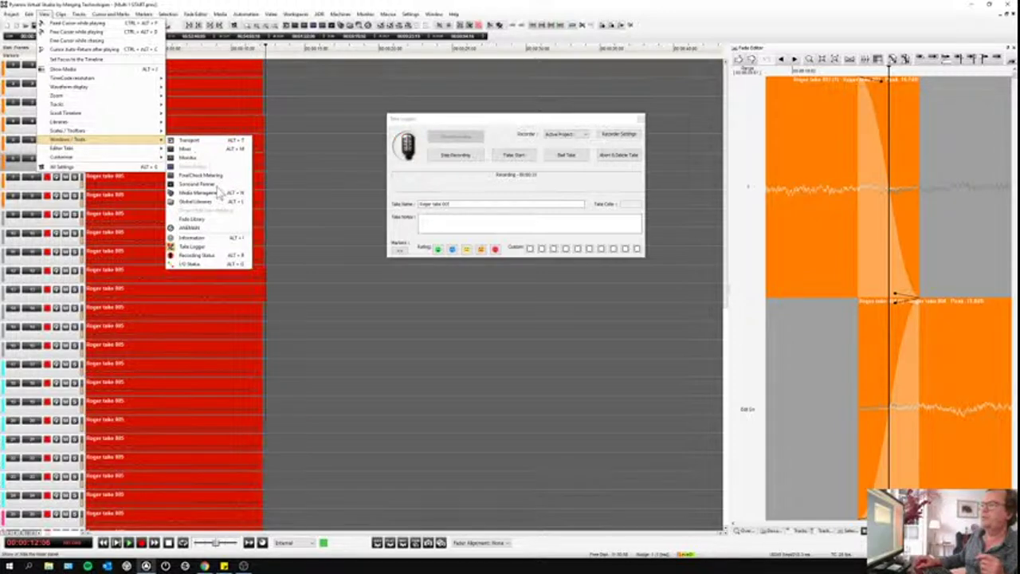
pyautogui.click(197, 257)
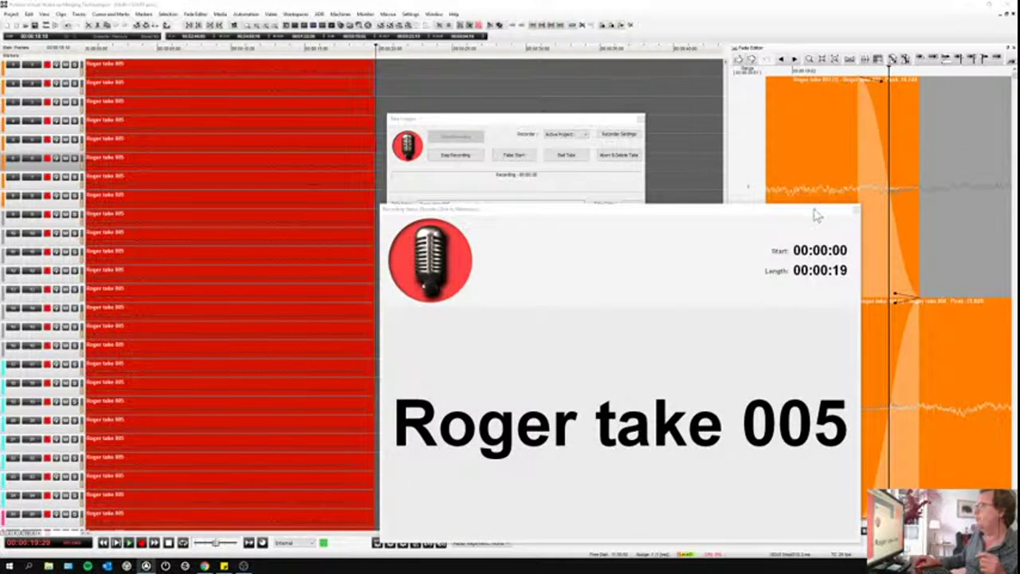
pyautogui.moveTo(863, 201); pyautogui.dragTo(777, 291)
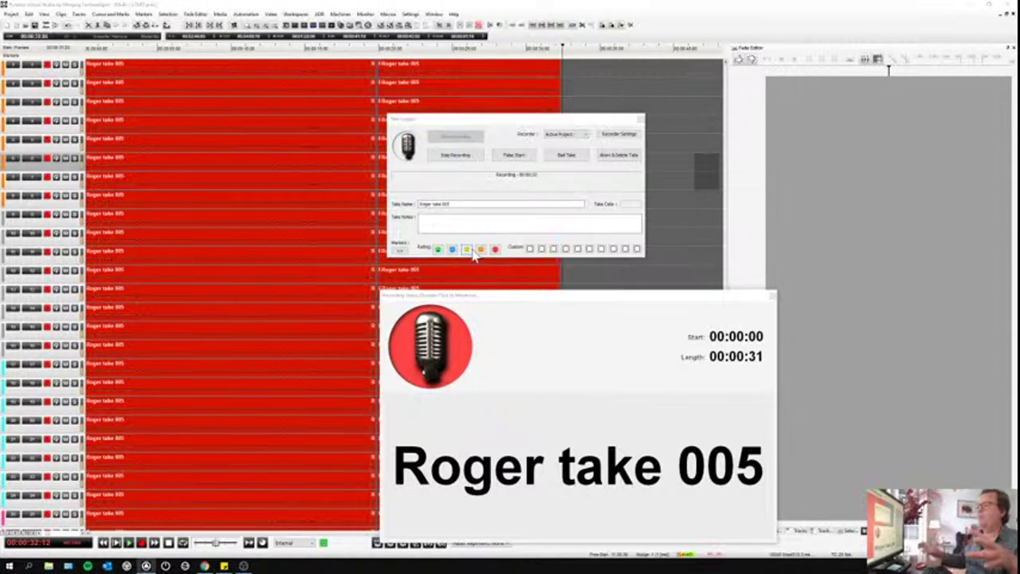
# Step: Rename the running take in the Take Logger to the performer's first name followed by "piano take 031"
pyautogui.tripleClick(446, 204)
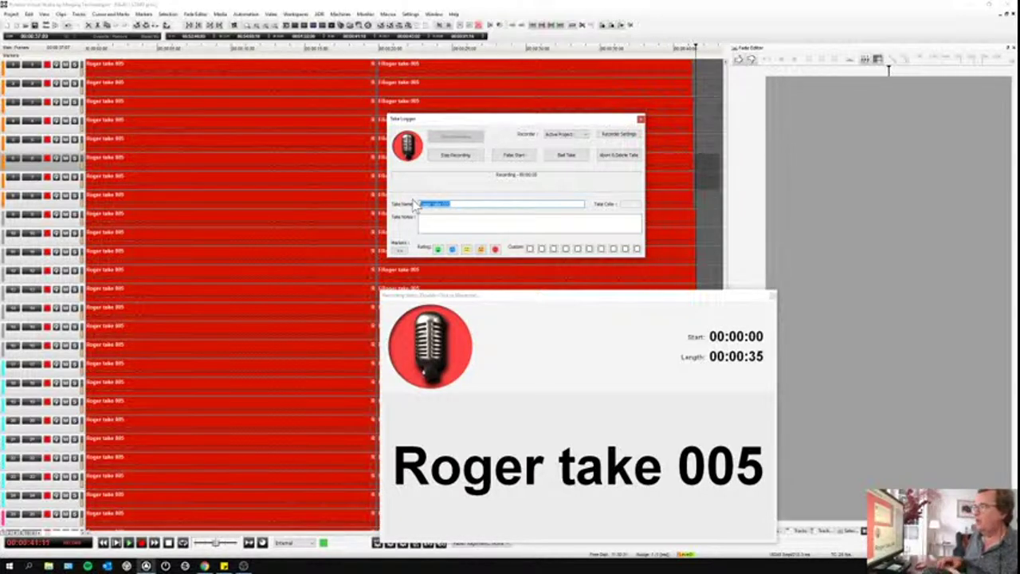
pyautogui.write('Hanoy')
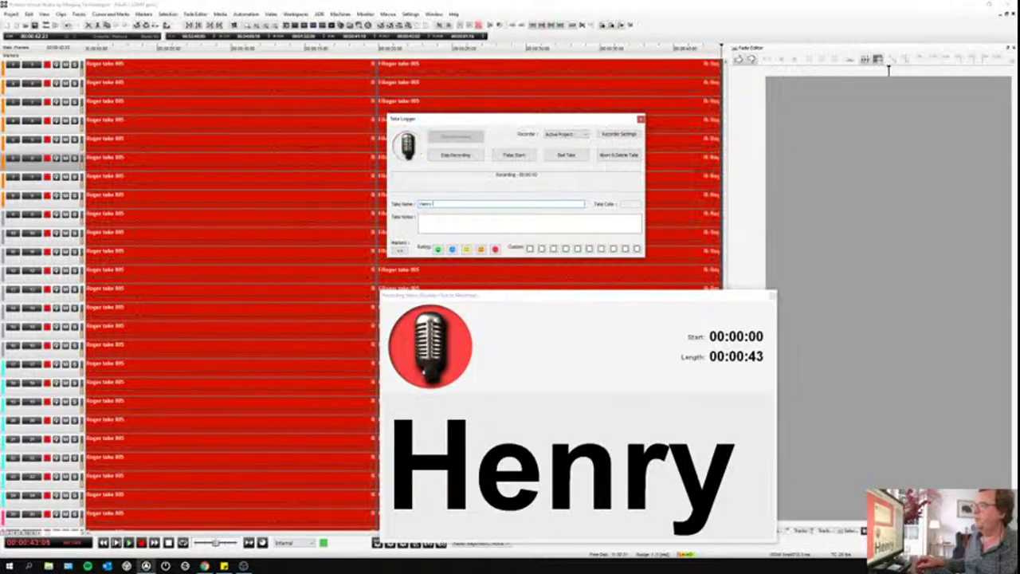
pyautogui.write(' piano ta')
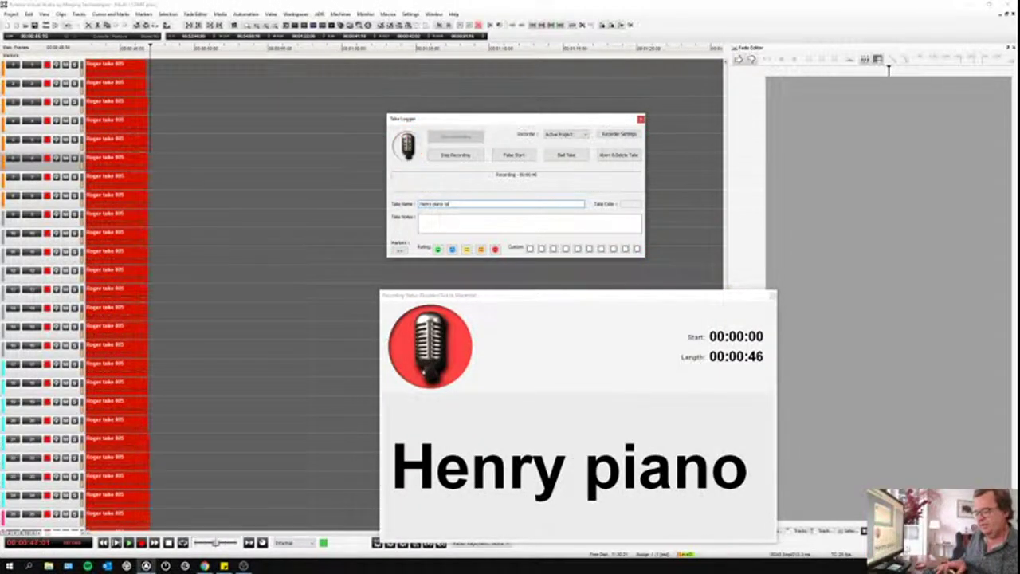
pyautogui.write('ke')
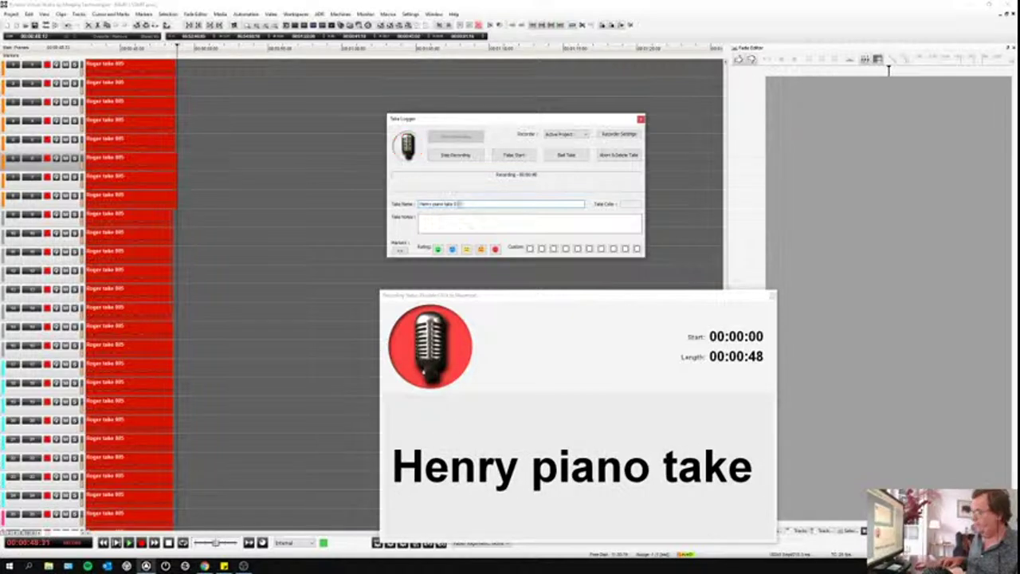
pyautogui.write(' 030')
pyautogui.press('BackSpace')
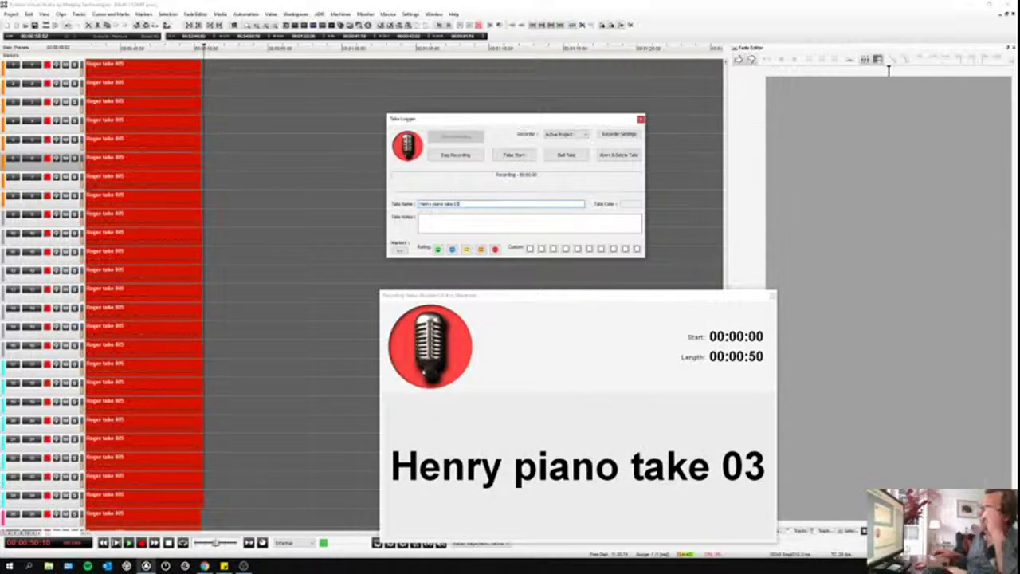
pyautogui.write('1')
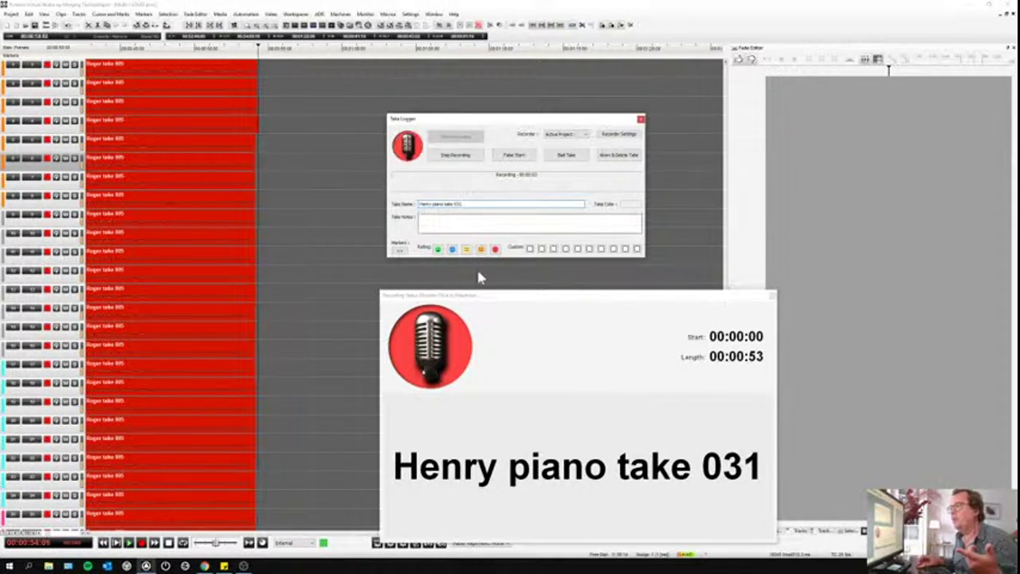
# Step: Stop recording the take, deselect its clips, and close the Recording Status window
pyautogui.click(466, 159)
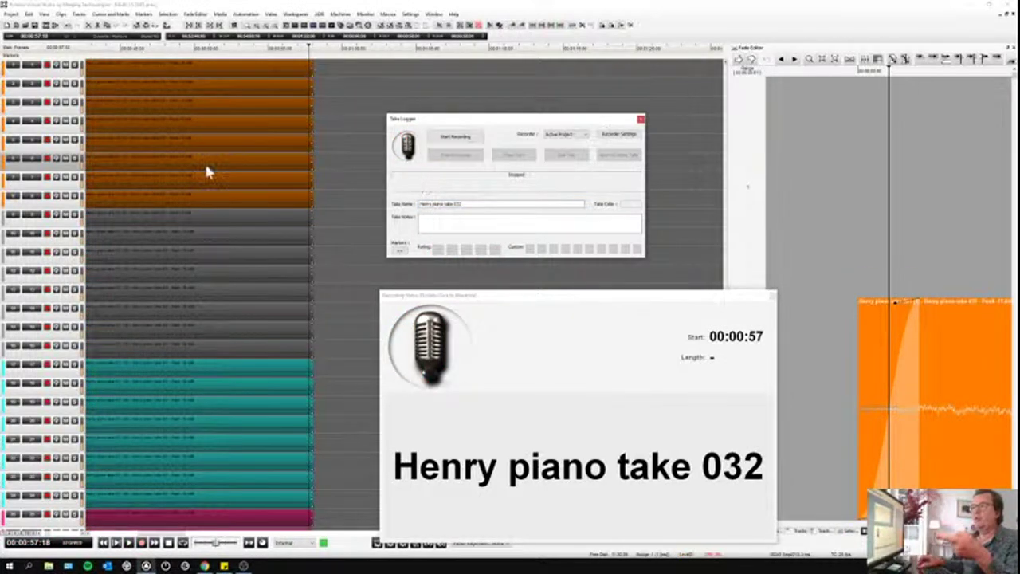
pyautogui.click(334, 197)
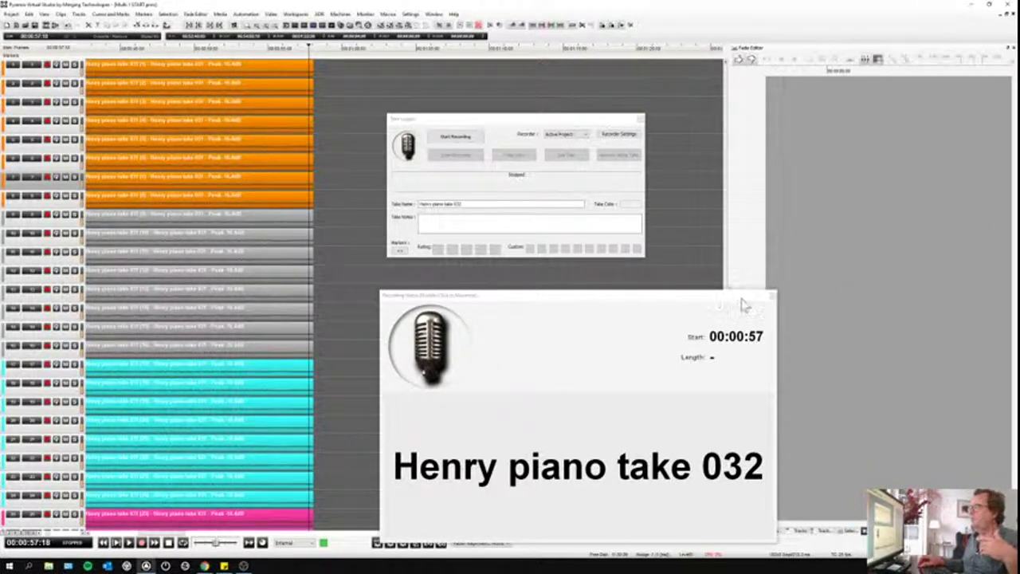
pyautogui.click(770, 296)
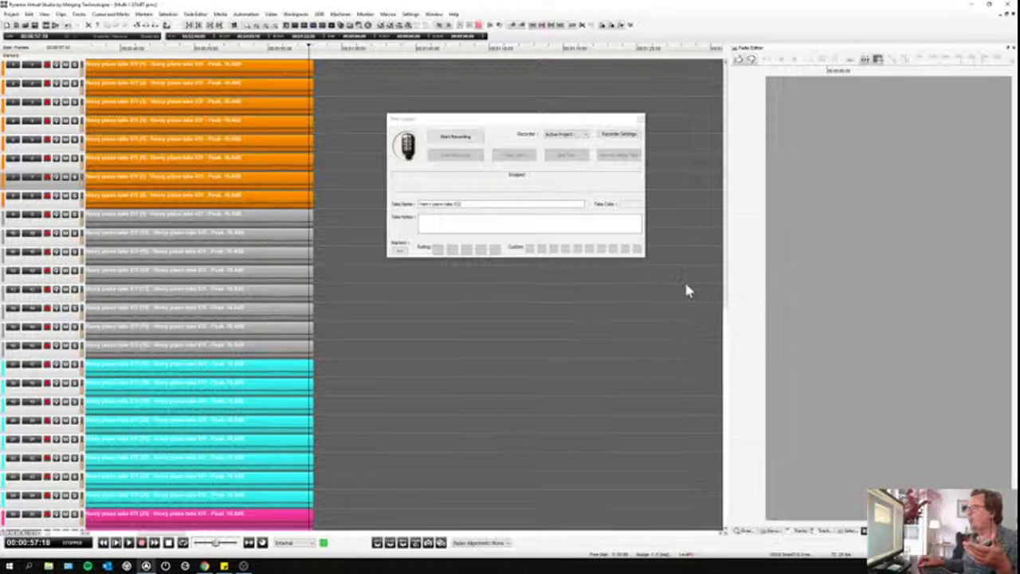
# Step: Record the next take from the Take Logger, flagging a false start during the recording before stopping it
pyautogui.click(469, 142)
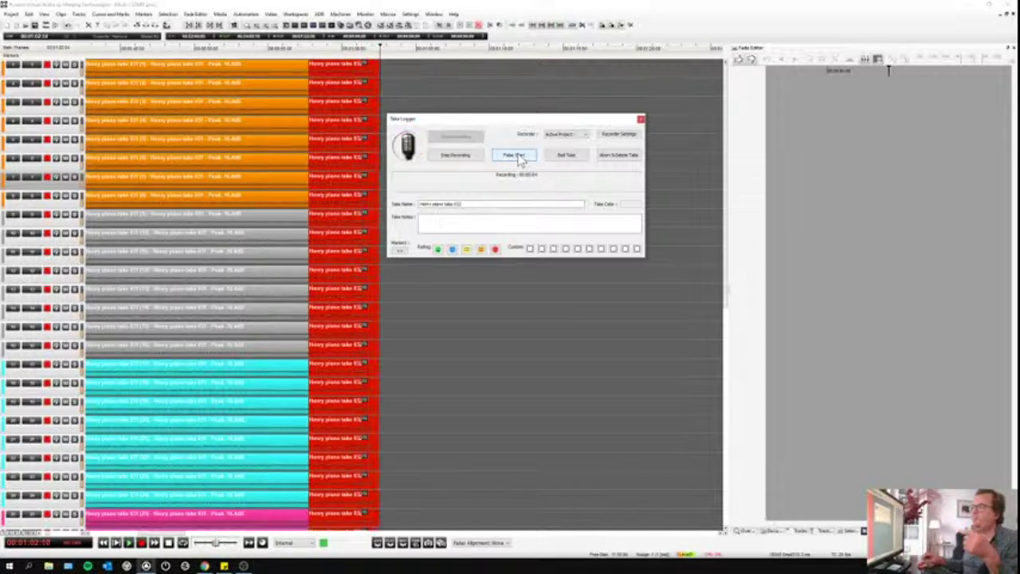
pyautogui.click(518, 156)
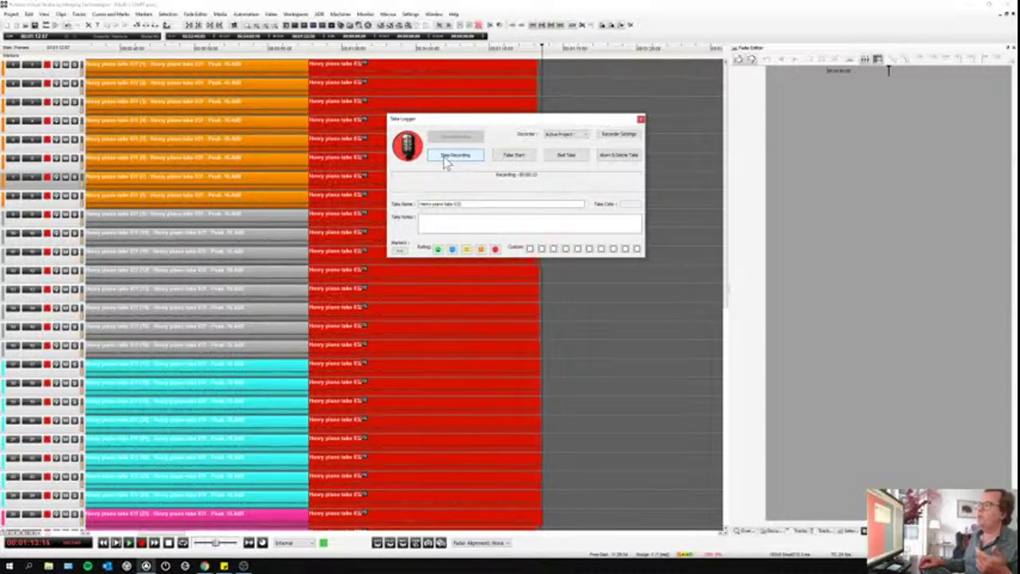
pyautogui.click(448, 157)
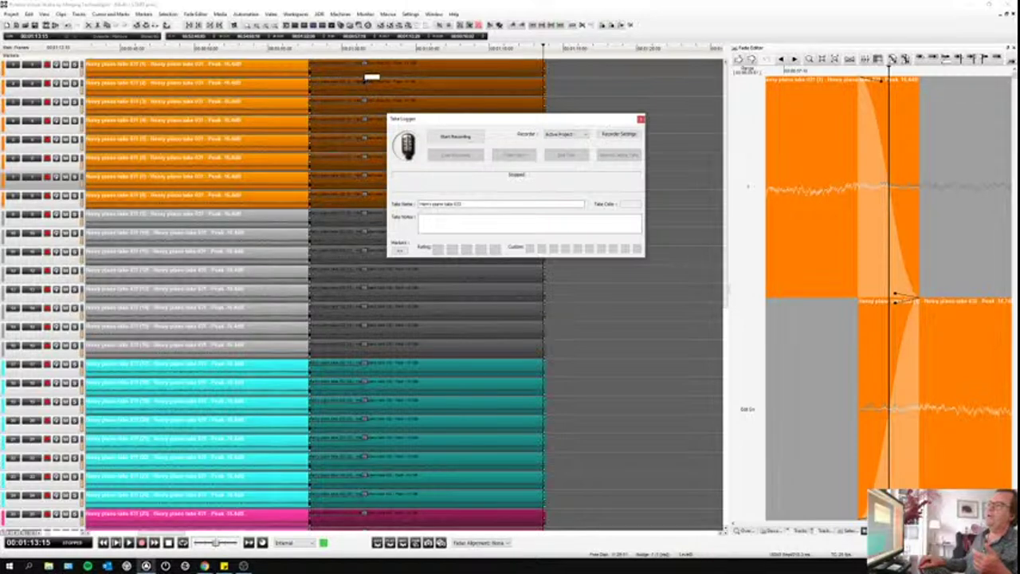
# Step: Trim the beginning of the second take's clips on all tracks up to the false start marker
pyautogui.click(363, 48)
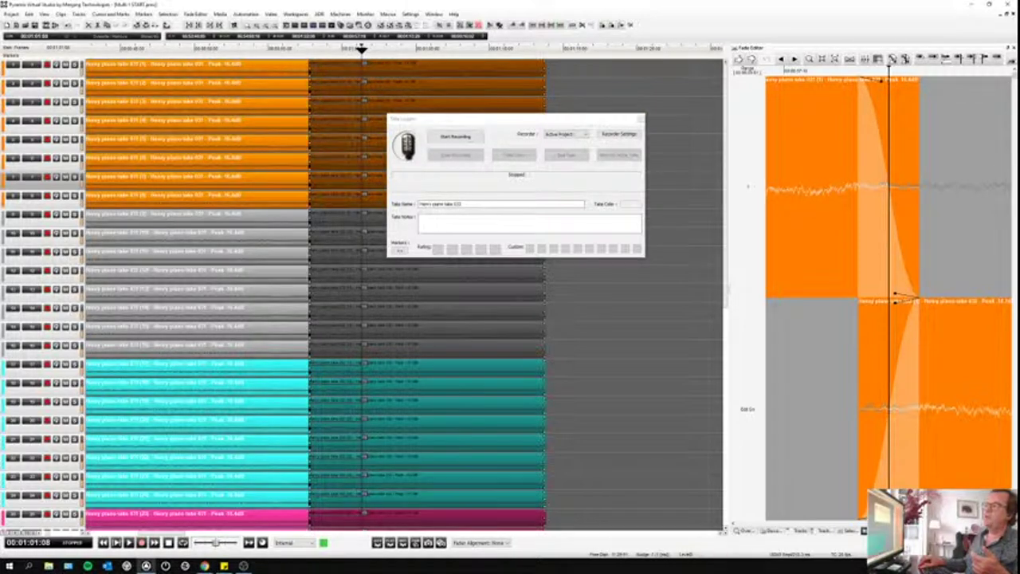
pyautogui.moveTo(312, 72); pyautogui.dragTo(322, 72)
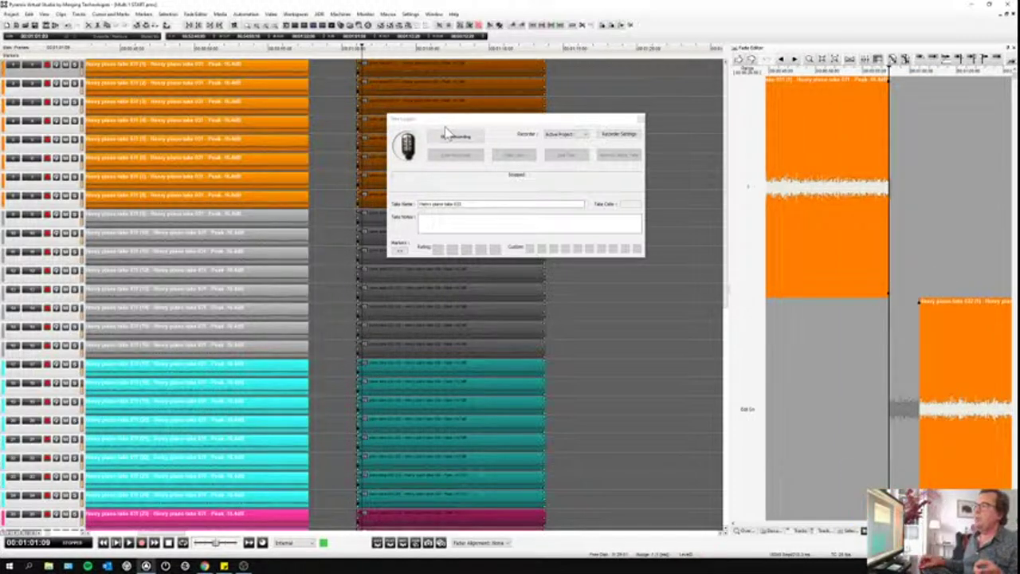
pyautogui.click(335, 95)
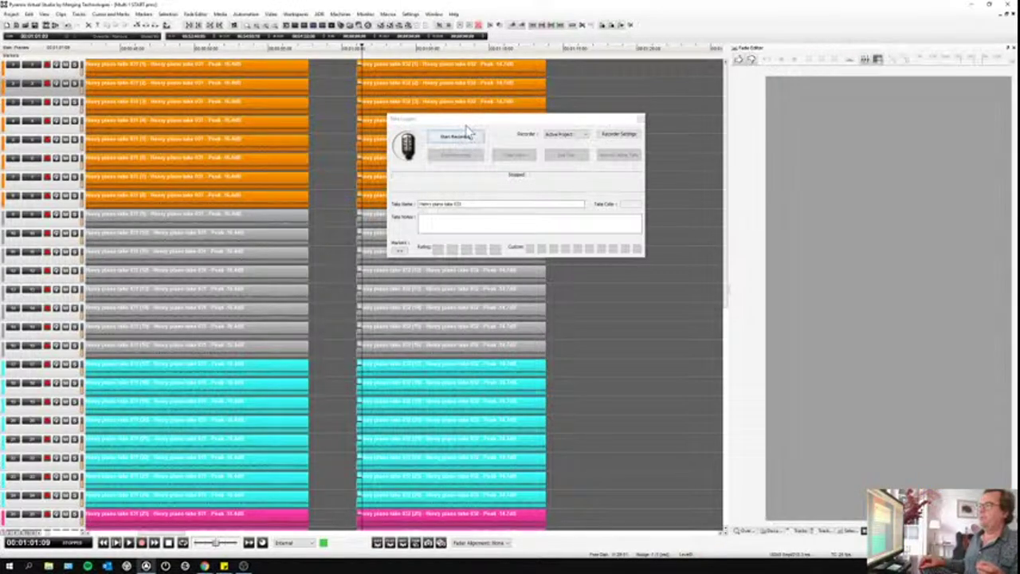
# Step: Record a third take from the end of the second one, end it as a bad take, and move the Take Logger aside
pyautogui.click(547, 44)
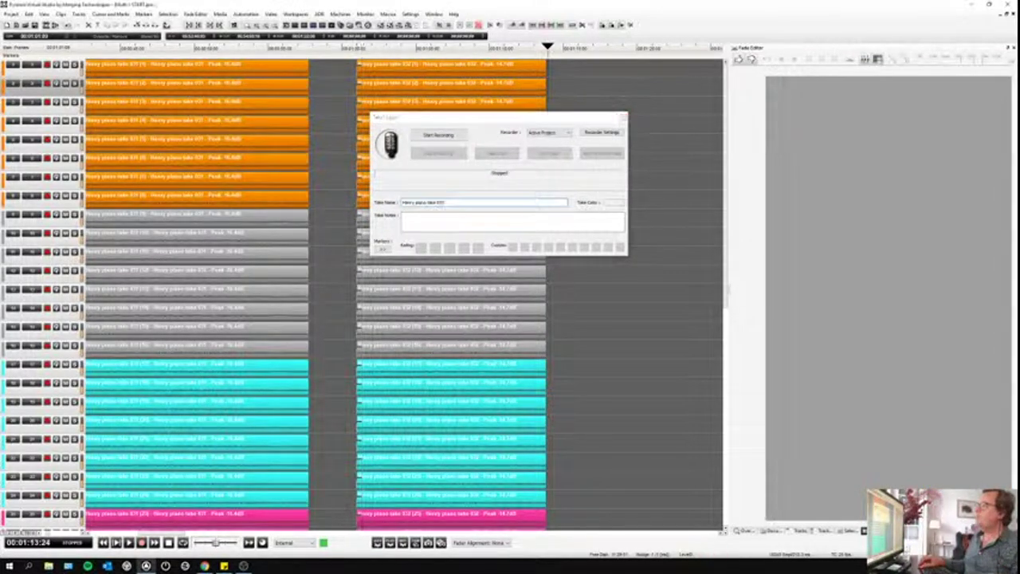
pyautogui.click(450, 137)
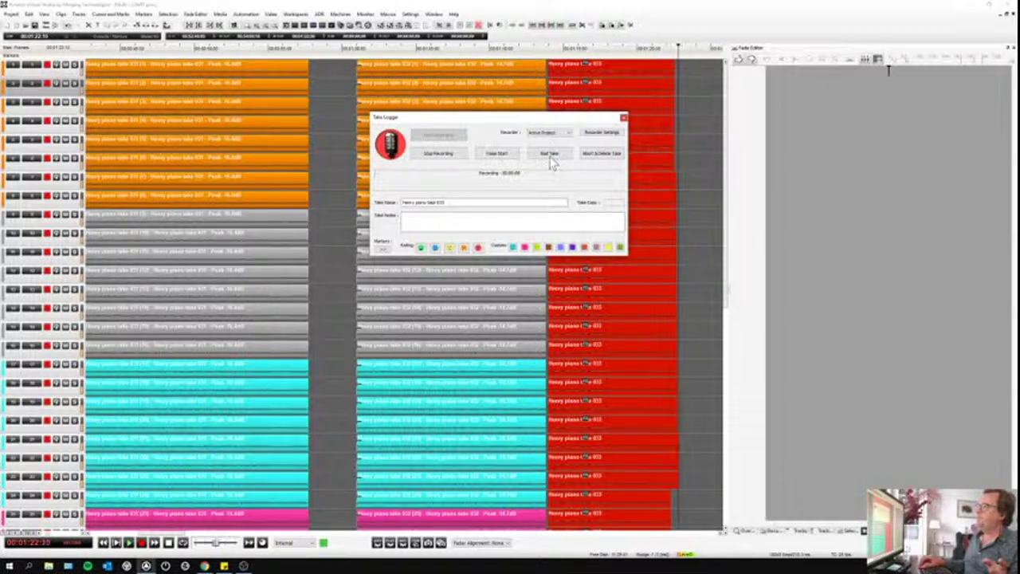
pyautogui.click(550, 155)
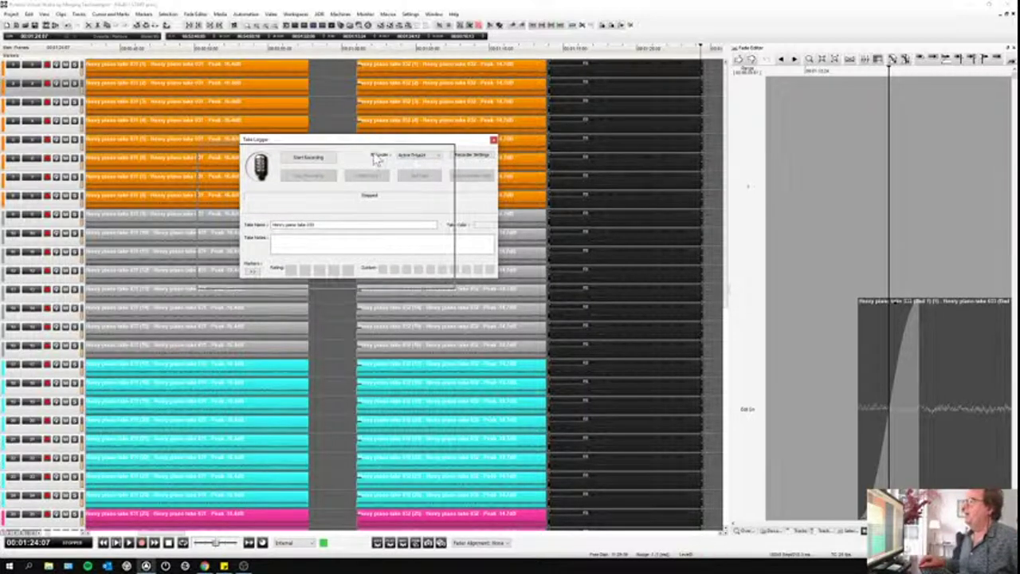
pyautogui.moveTo(417, 146); pyautogui.dragTo(392, 158)
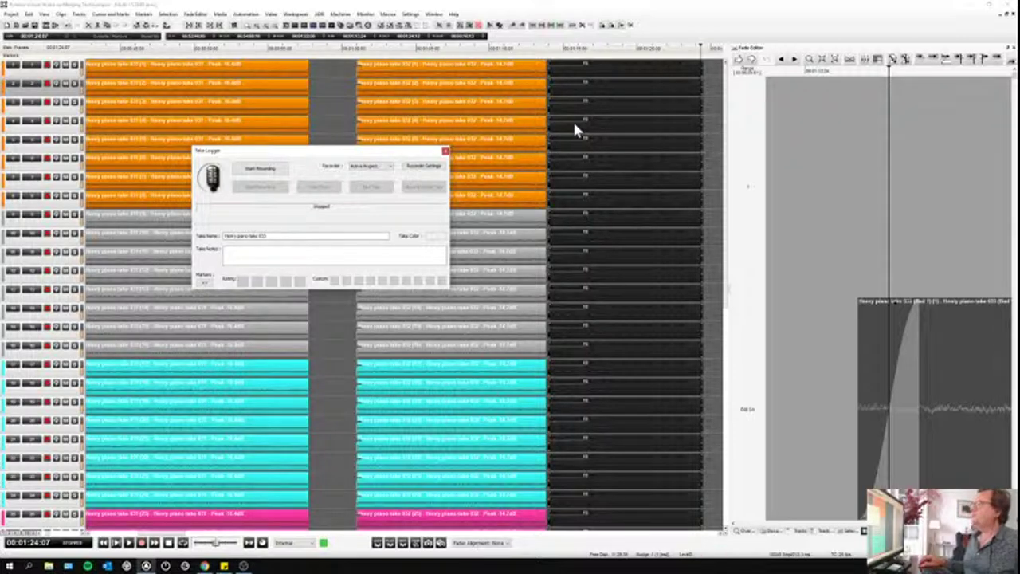
# Step: Set the background colour of the bad take's clips to Follow Track and deselect them
pyautogui.hscroll(2, 574, 126)
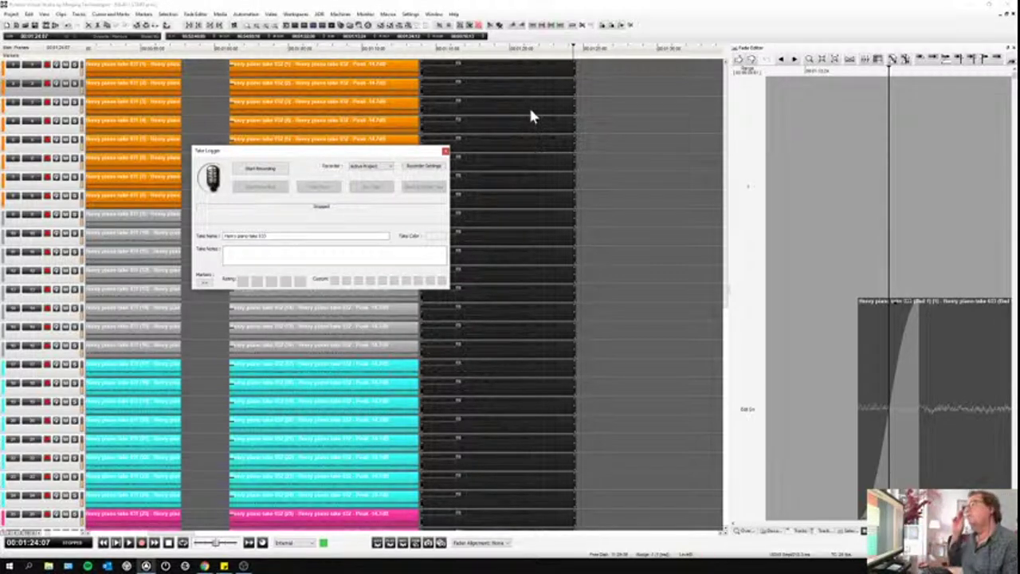
pyautogui.click(606, 129)
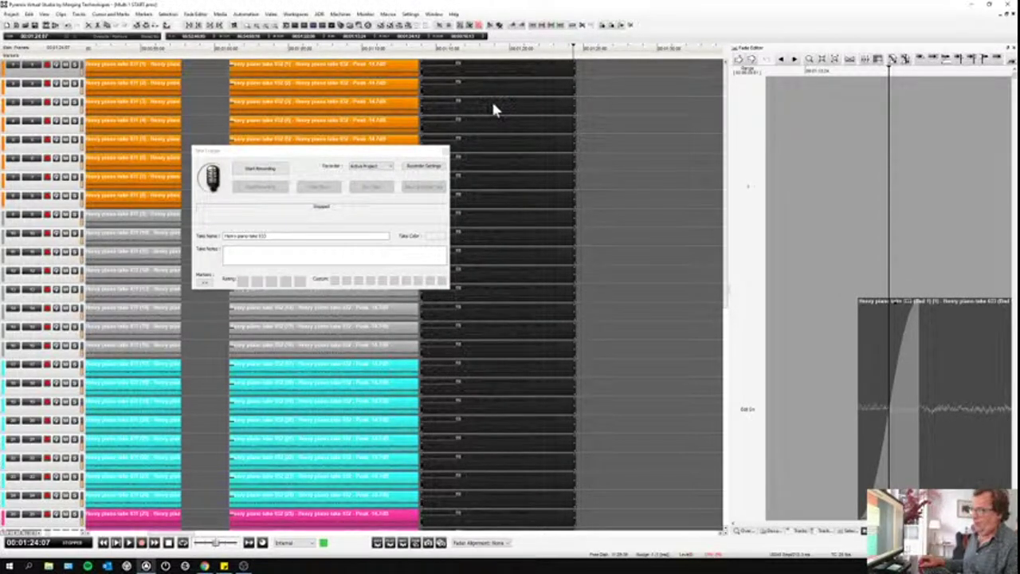
pyautogui.rightClick(490, 106)
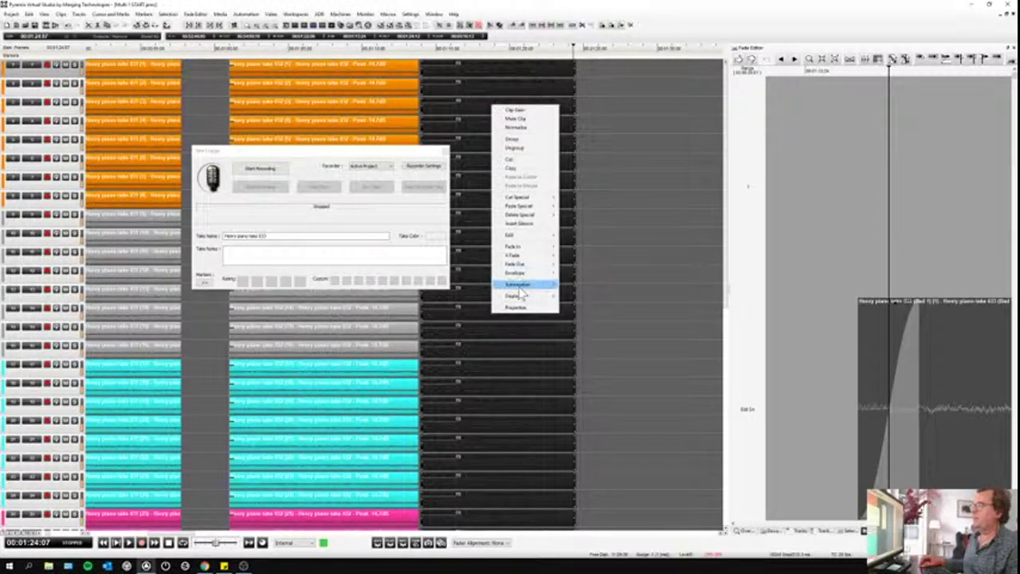
pyautogui.moveTo(516, 299)
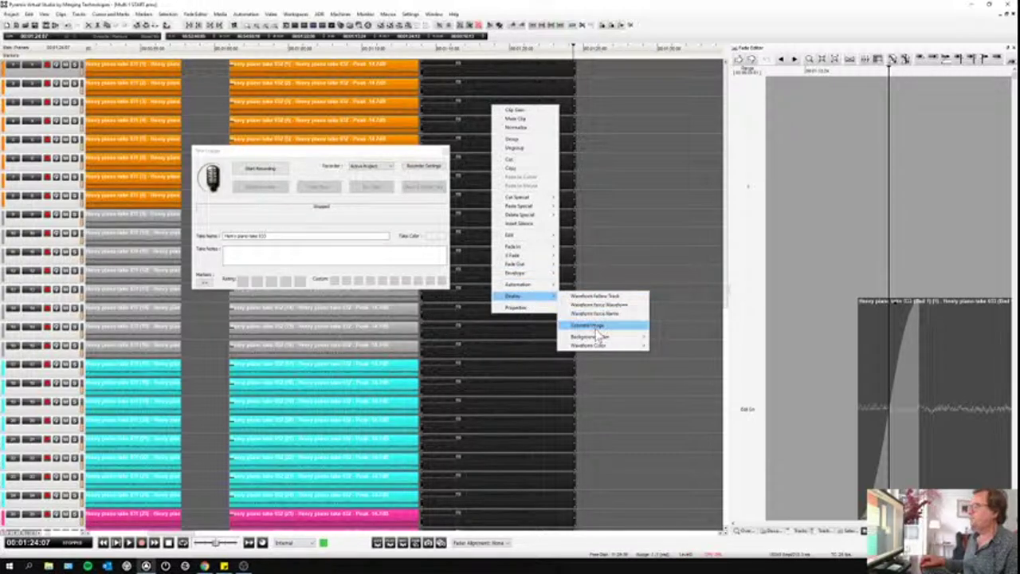
pyautogui.moveTo(603, 340)
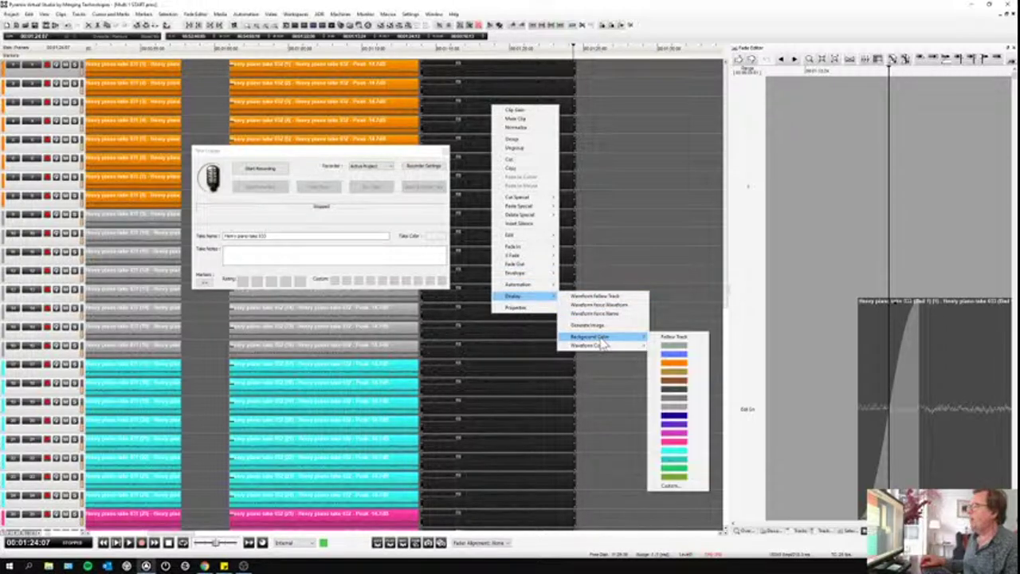
pyautogui.click(674, 337)
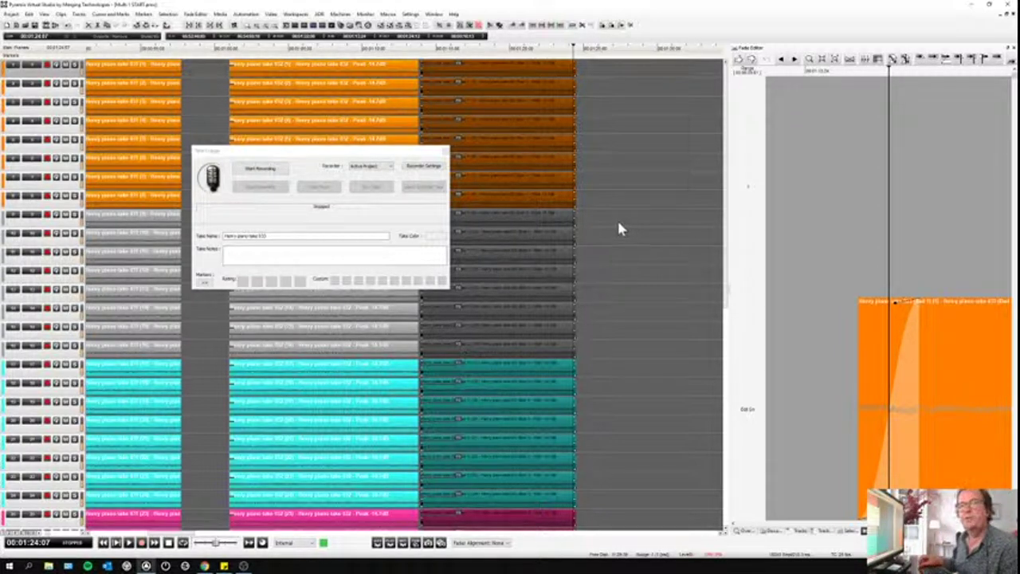
pyautogui.click(620, 226)
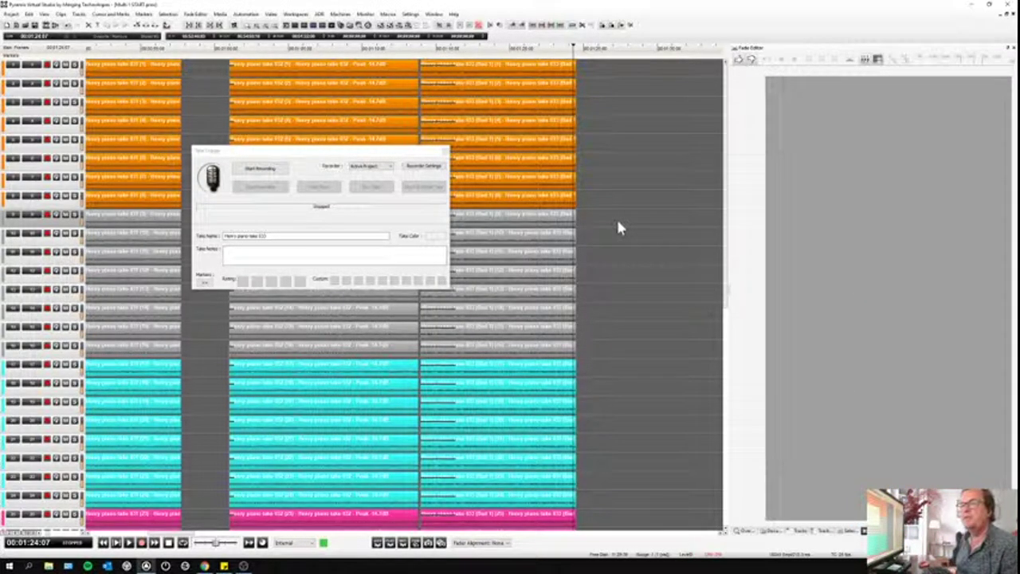
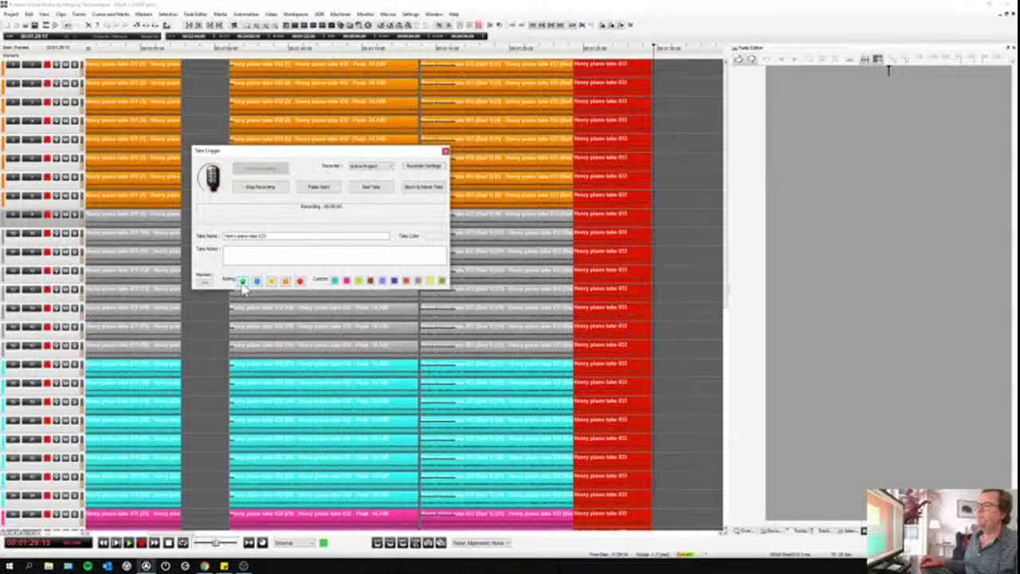
# Step: Record a fourth take, add an Excellent and a red-rated marker while recording, and name them "Good solo" and "Click noise" in the marker list
pyautogui.click(243, 285)
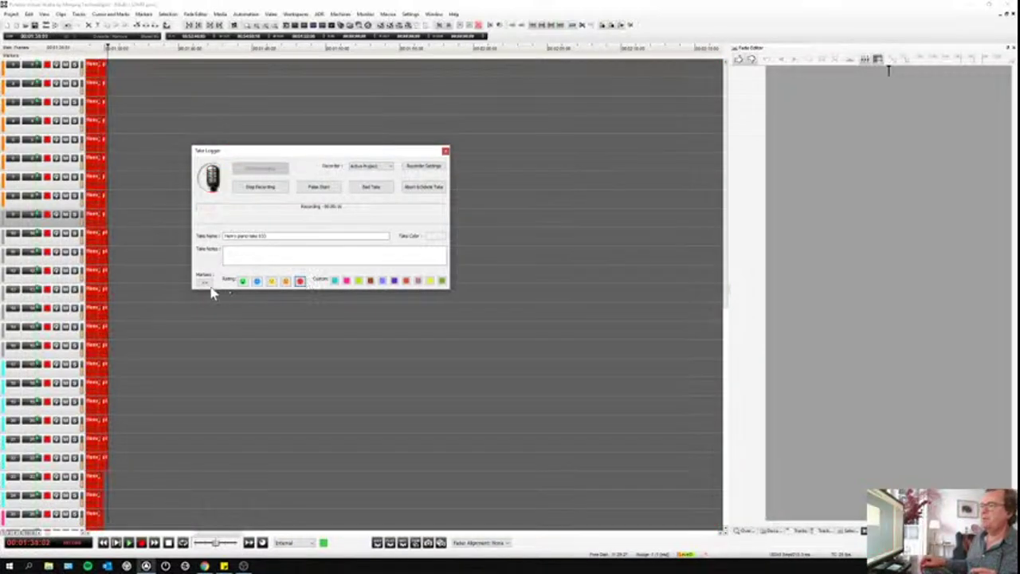
pyautogui.click(205, 283)
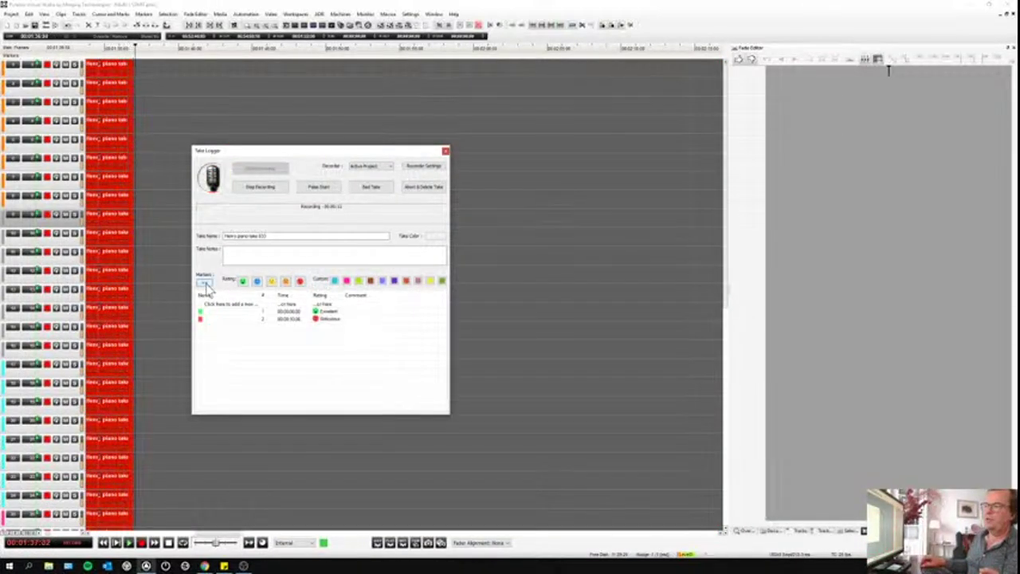
pyautogui.doubleClick(221, 313)
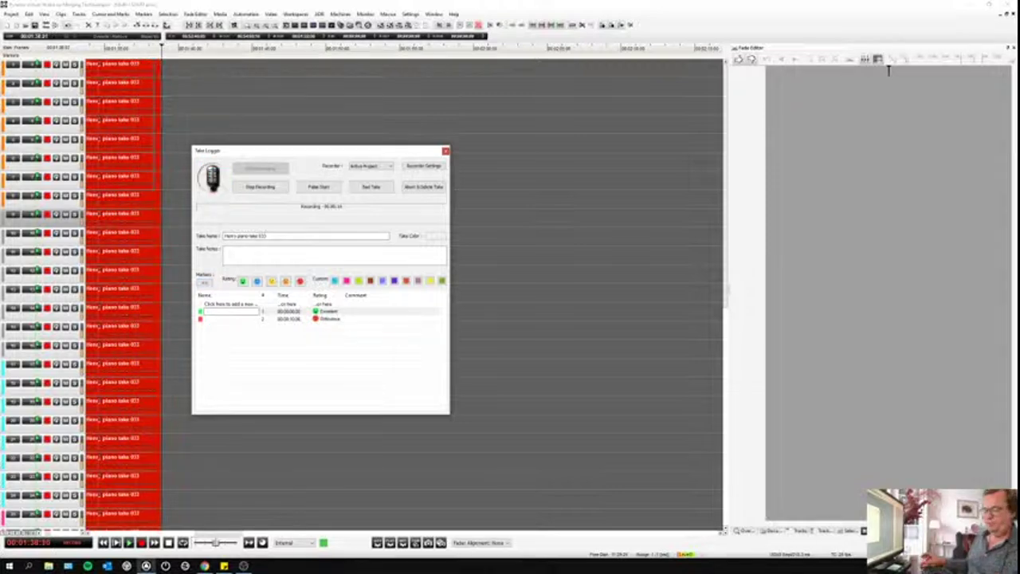
pyautogui.write('Good vib')
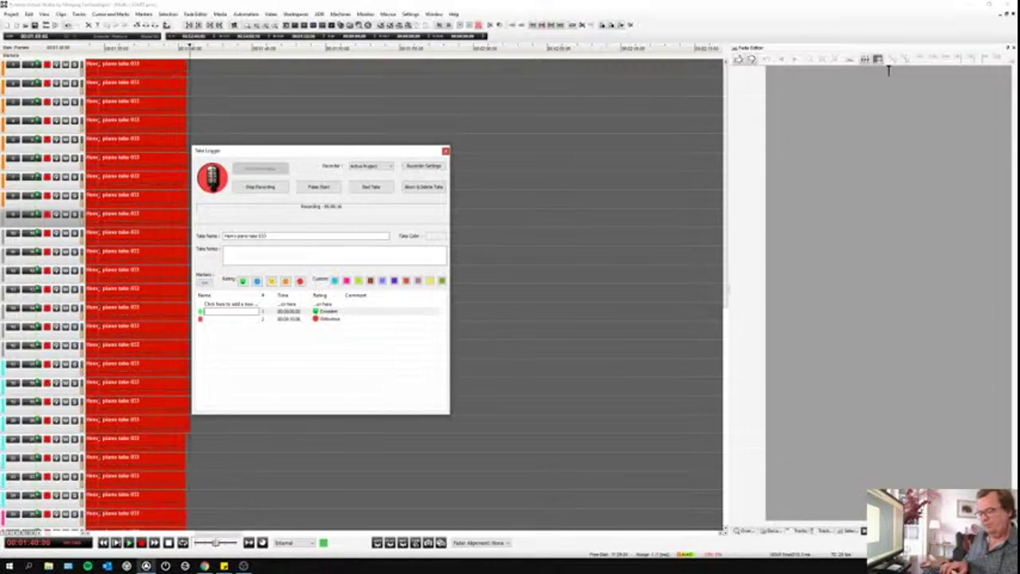
pyautogui.write('es')
pyautogui.press('Return')
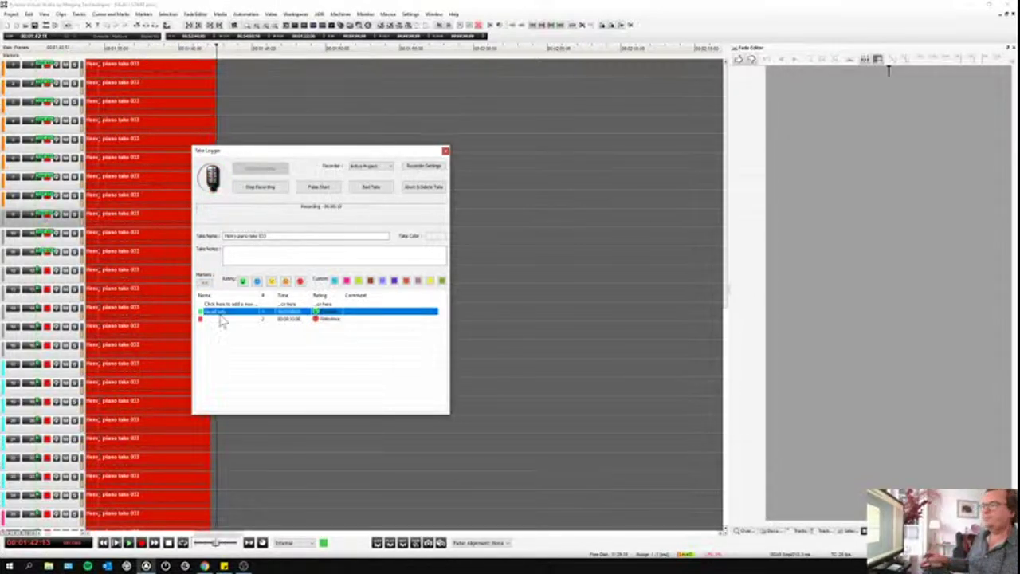
pyautogui.doubleClick(221, 319)
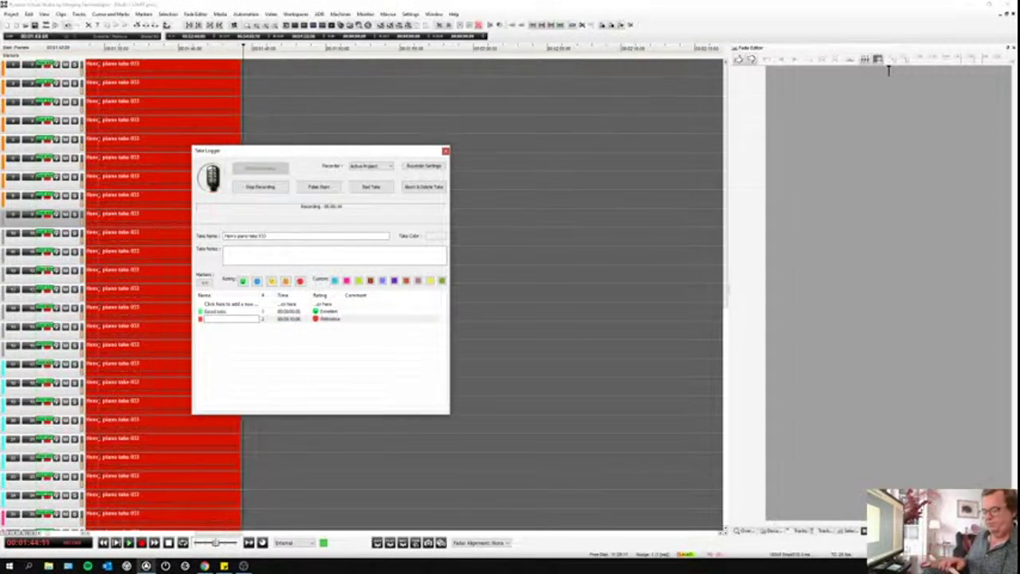
pyautogui.write('Click noise')
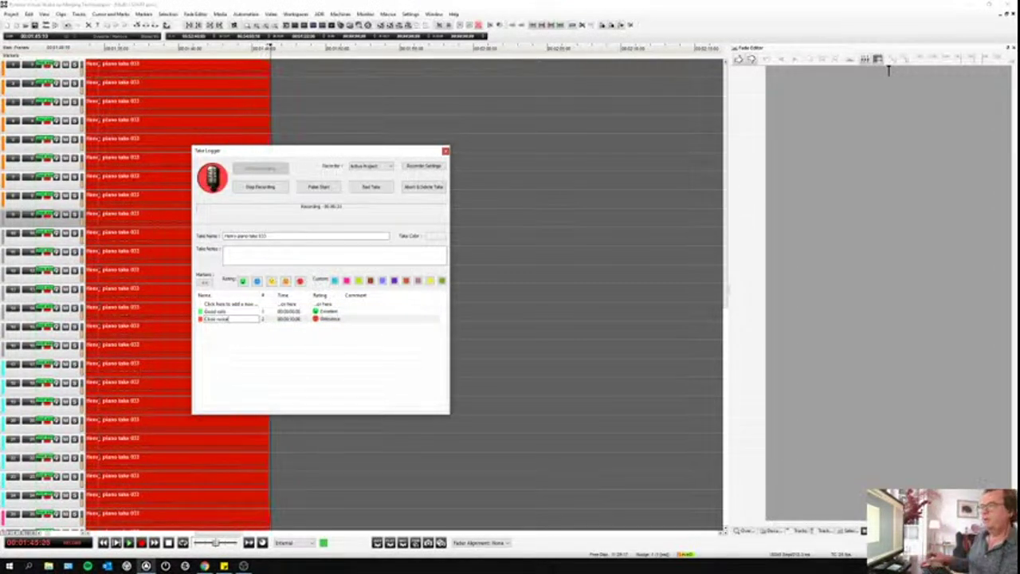
pyautogui.press('Return')
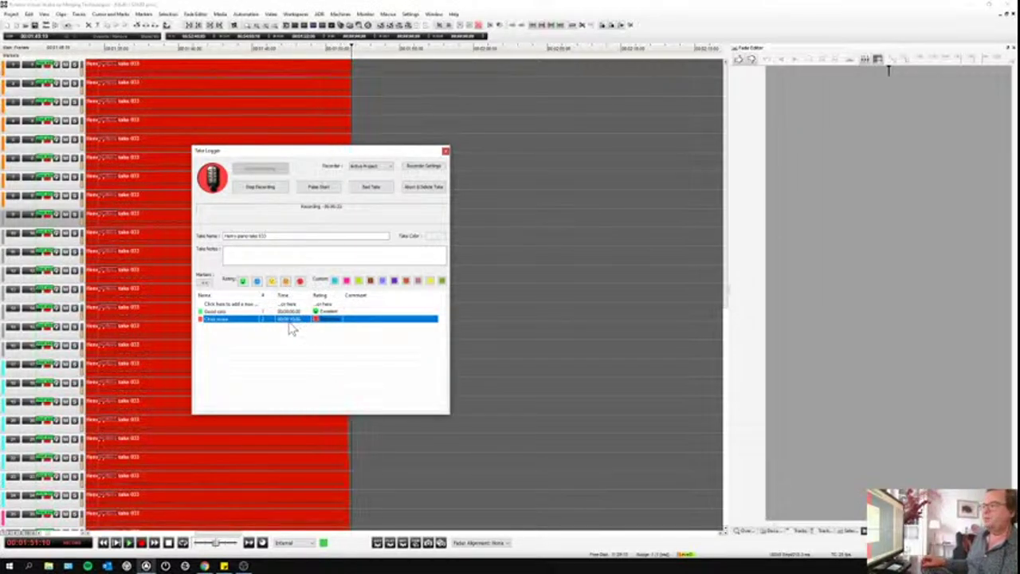
# Step: Add markers rated Bad to the running take and name the last one with a note about pitch
pyautogui.click(286, 283)
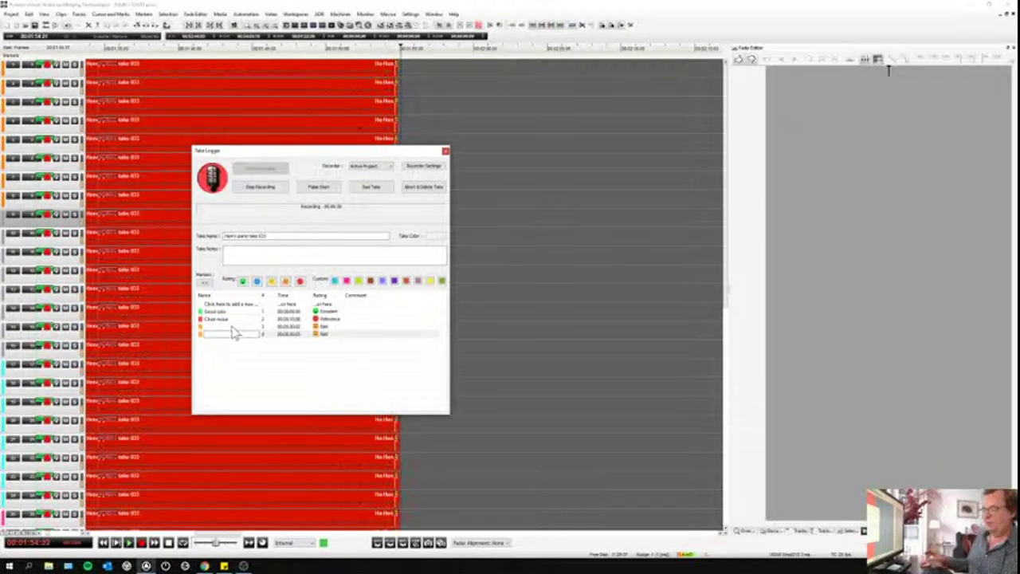
pyautogui.write('Pnoch low')
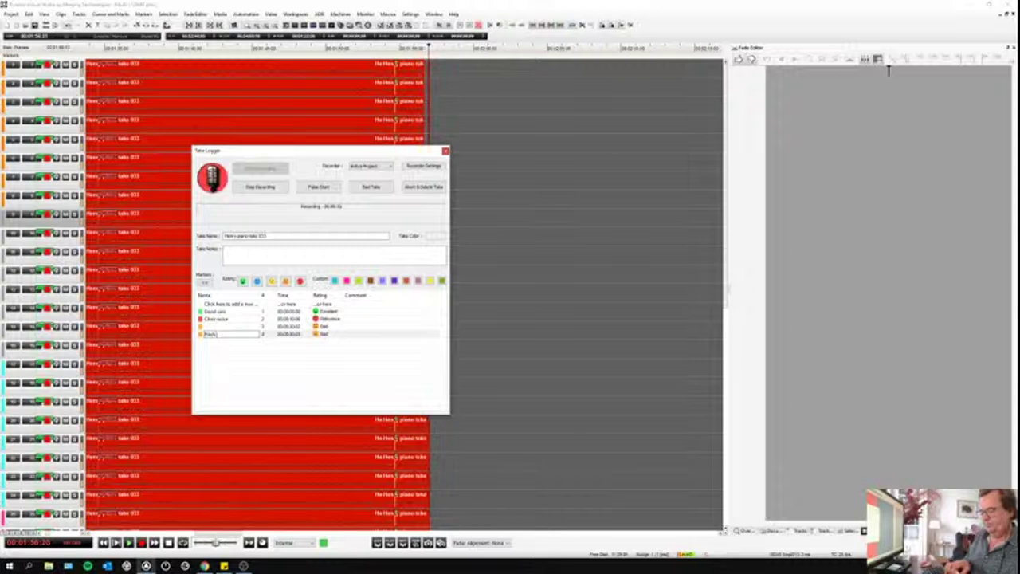
pyautogui.press('Return')
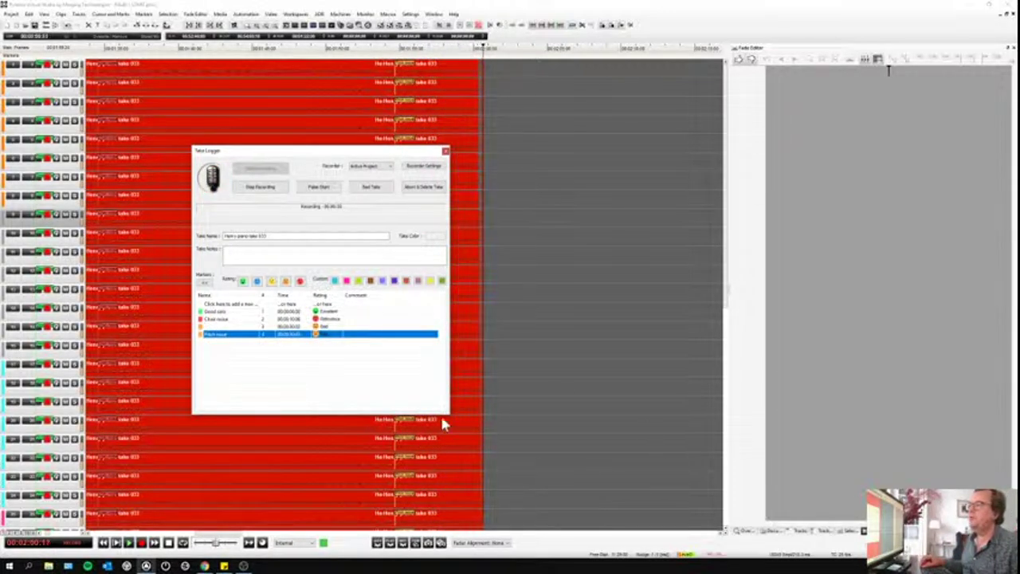
# Step: Stop recording the take, close the Take Logger, and deselect the recorded clips
pyautogui.click(267, 191)
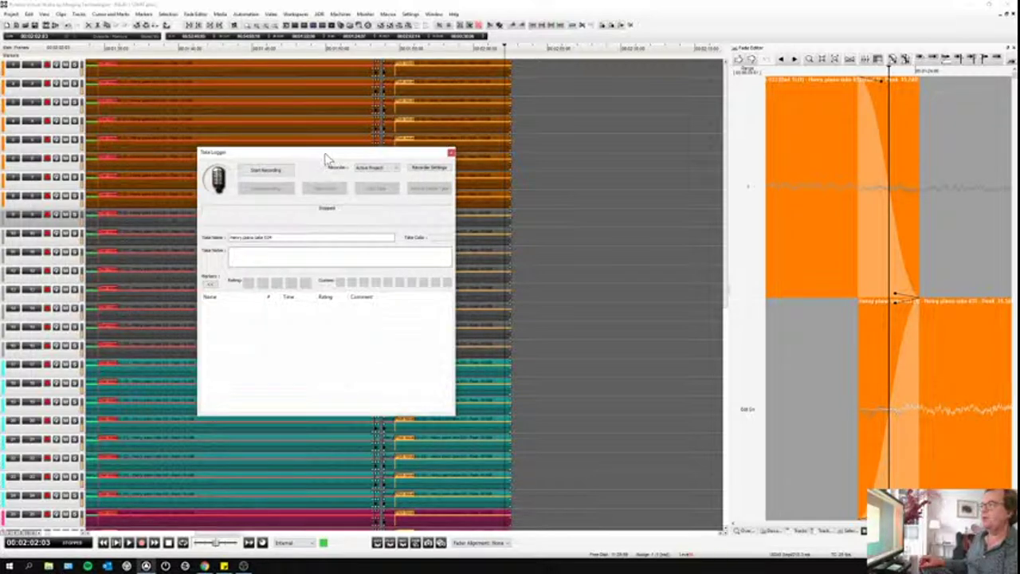
pyautogui.click(451, 153)
pyautogui.click(560, 158)
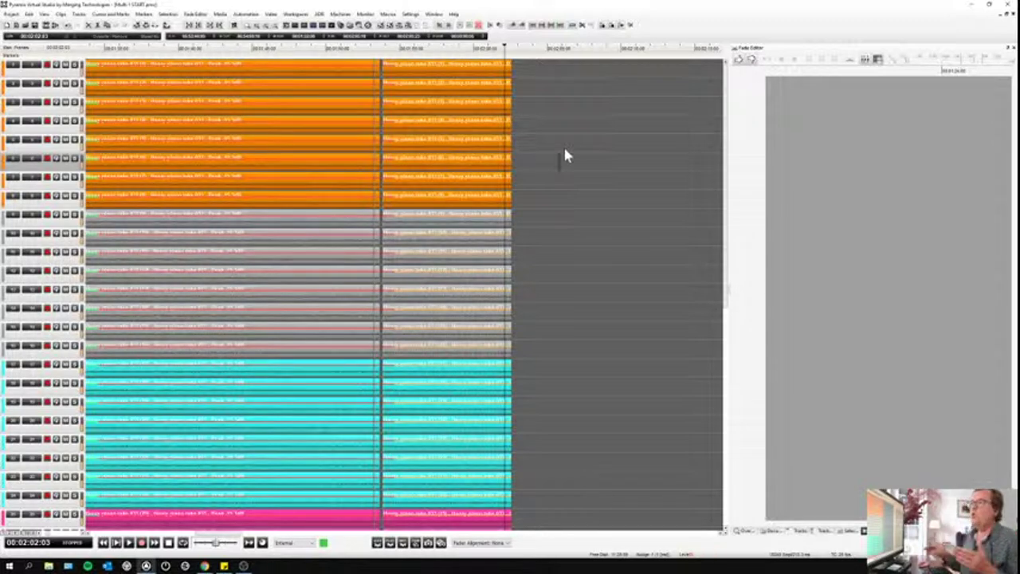
# Step: Examine the rating markers on the fourth take's clips in the timeline
pyautogui.click(191, 96)
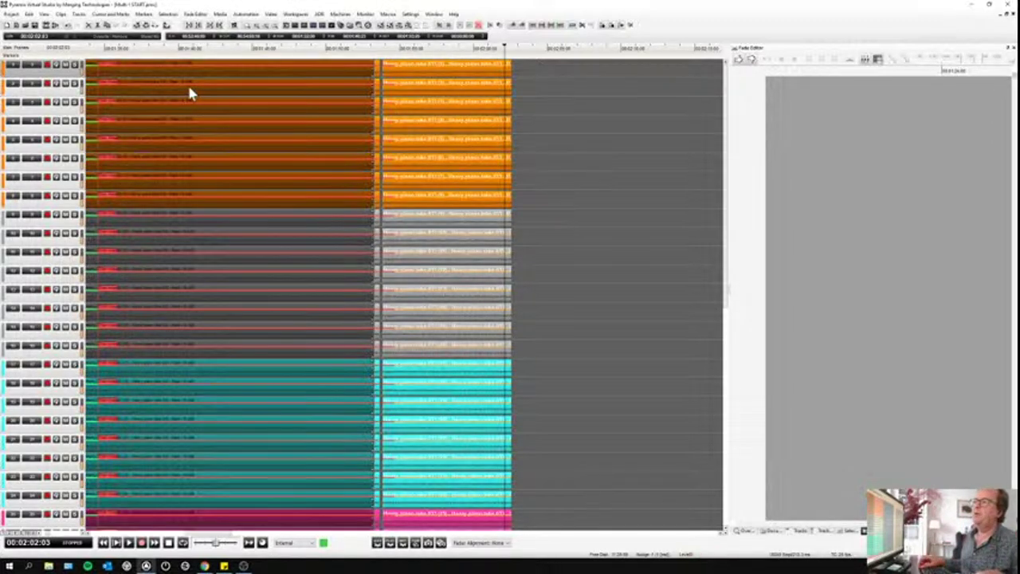
pyautogui.scroll(3, 188, 91)
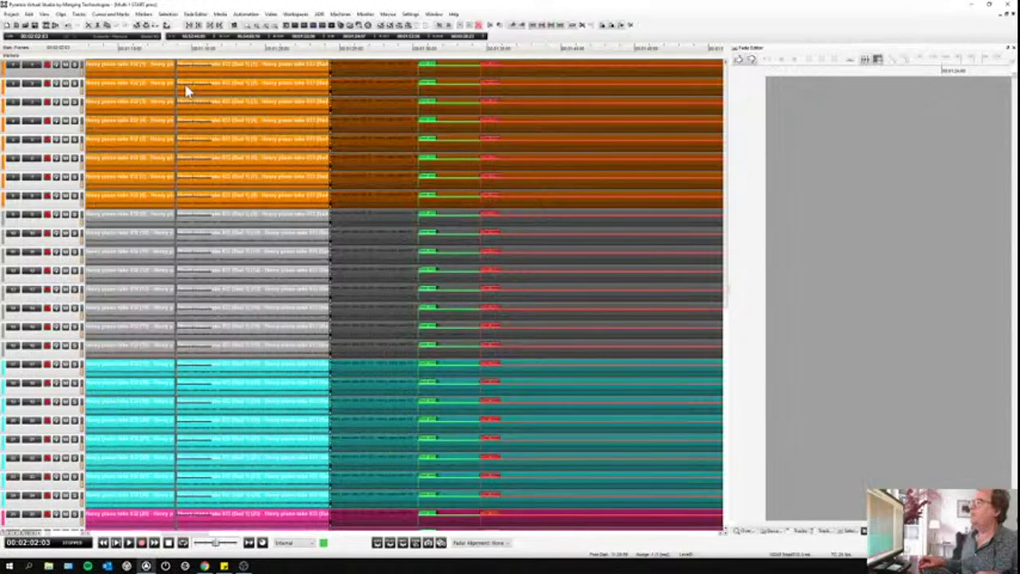
pyautogui.click(183, 88)
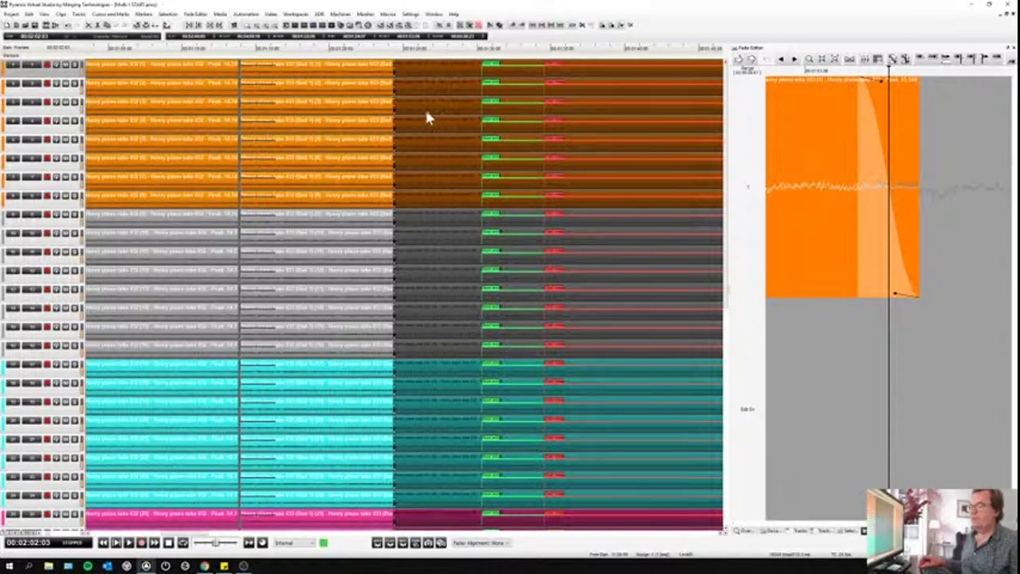
pyautogui.press('Escape')
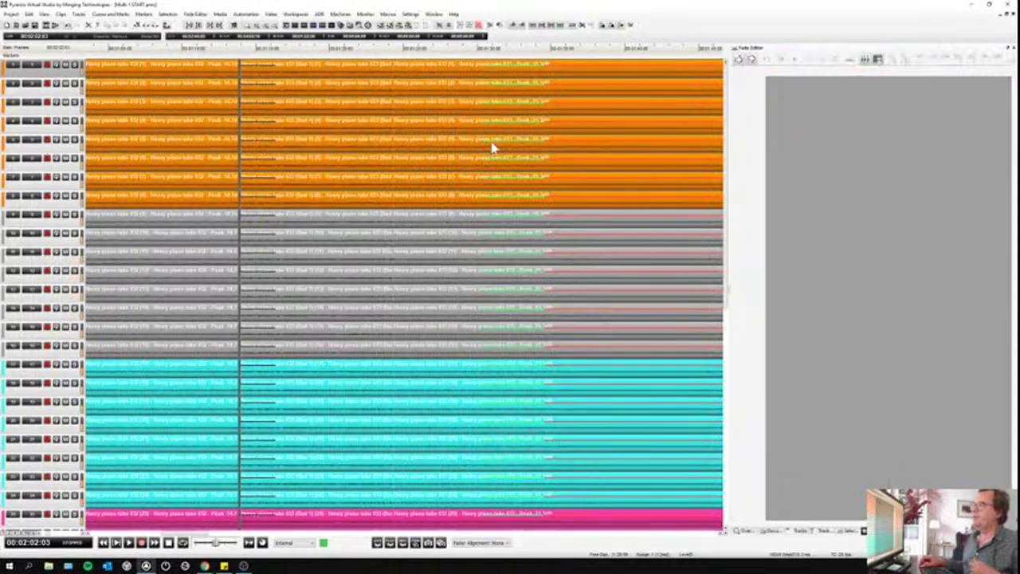
pyautogui.click(505, 110)
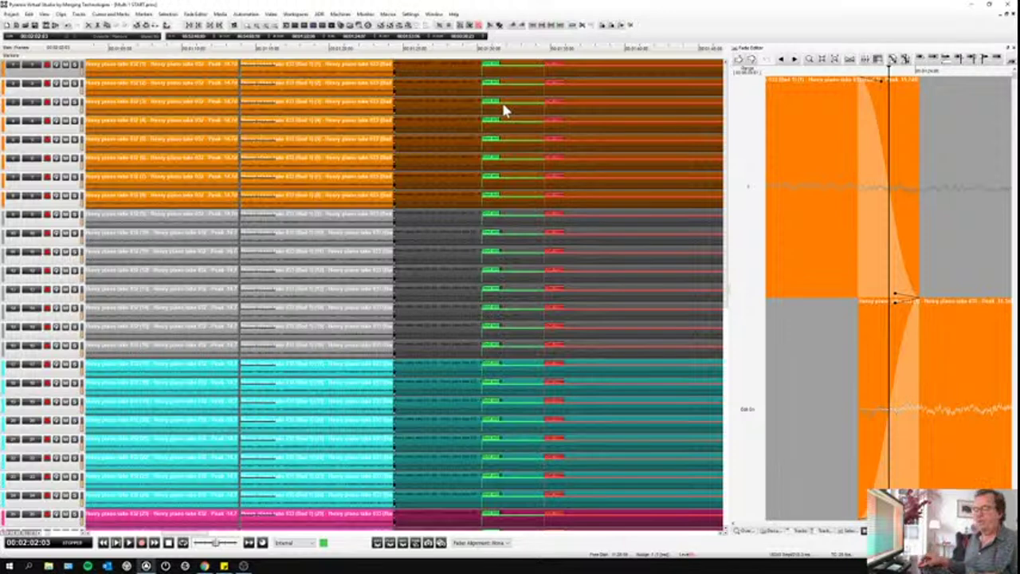
pyautogui.hotkey('ctrl', 'z')
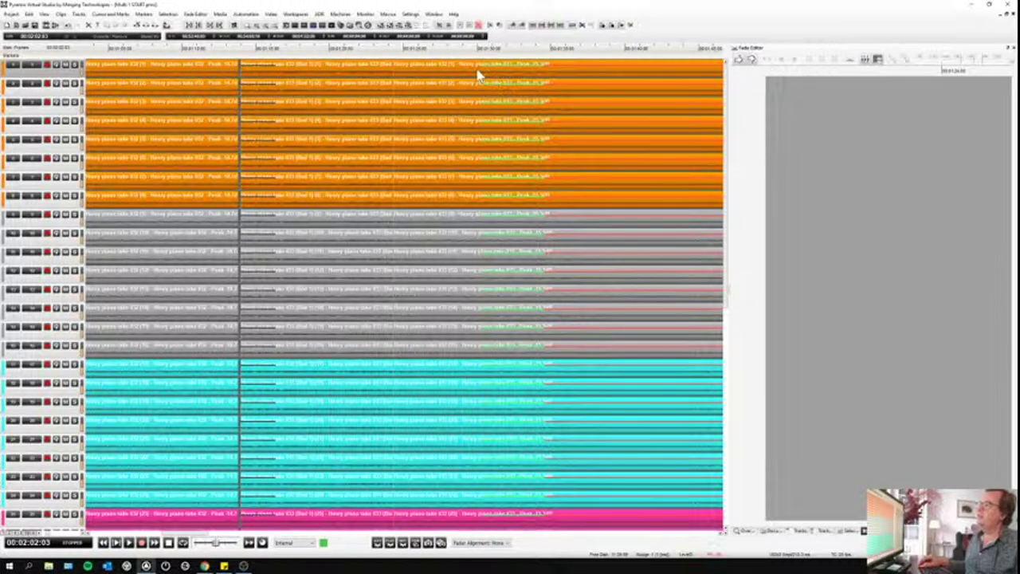
# Step: Trim the fourth take's clips on all tracks to the section from just before the green marker to the red marker
pyautogui.hotkey('ctrl', 'y')
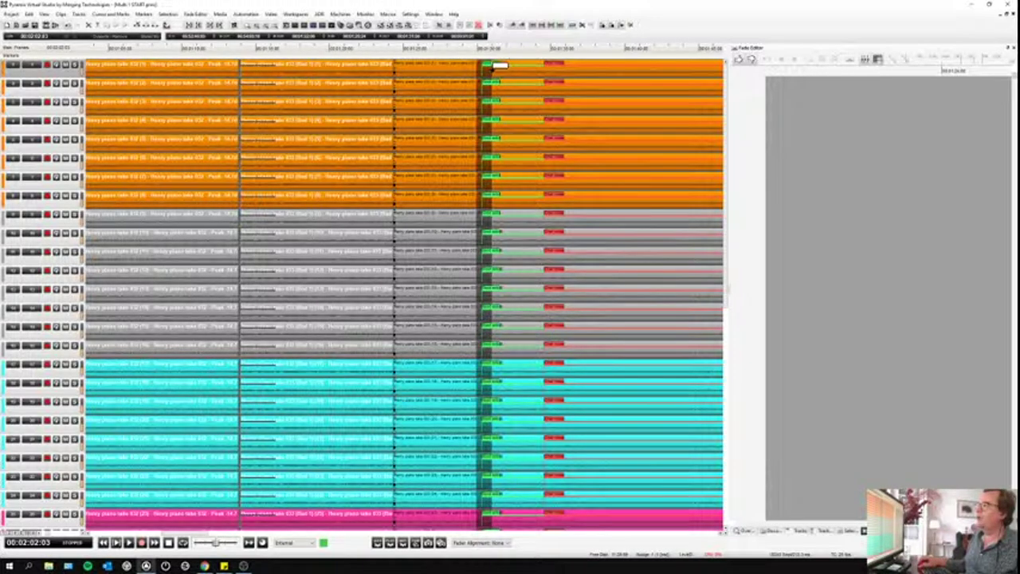
pyautogui.click(491, 69)
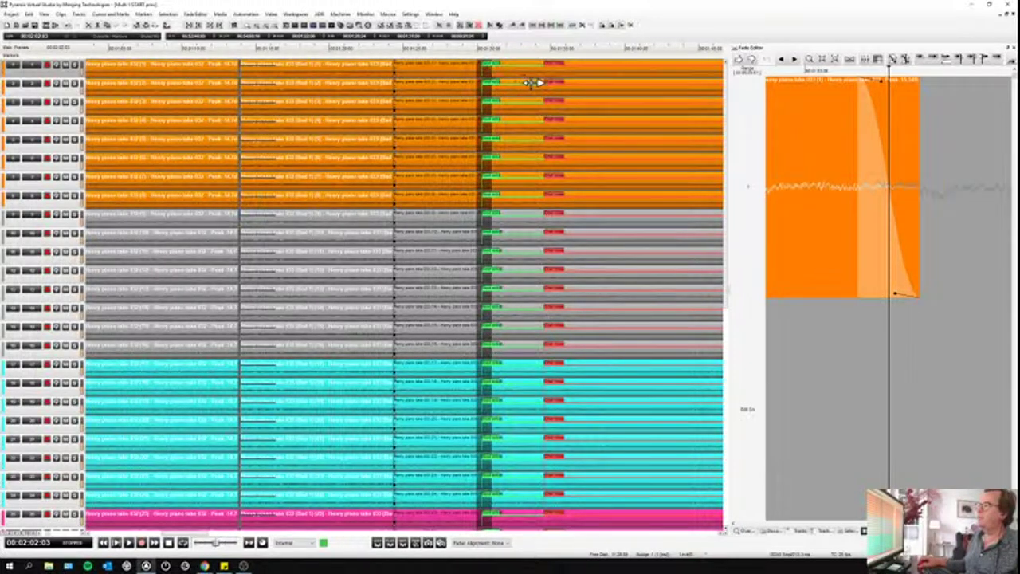
pyautogui.moveTo(532, 83); pyautogui.dragTo(547, 76)
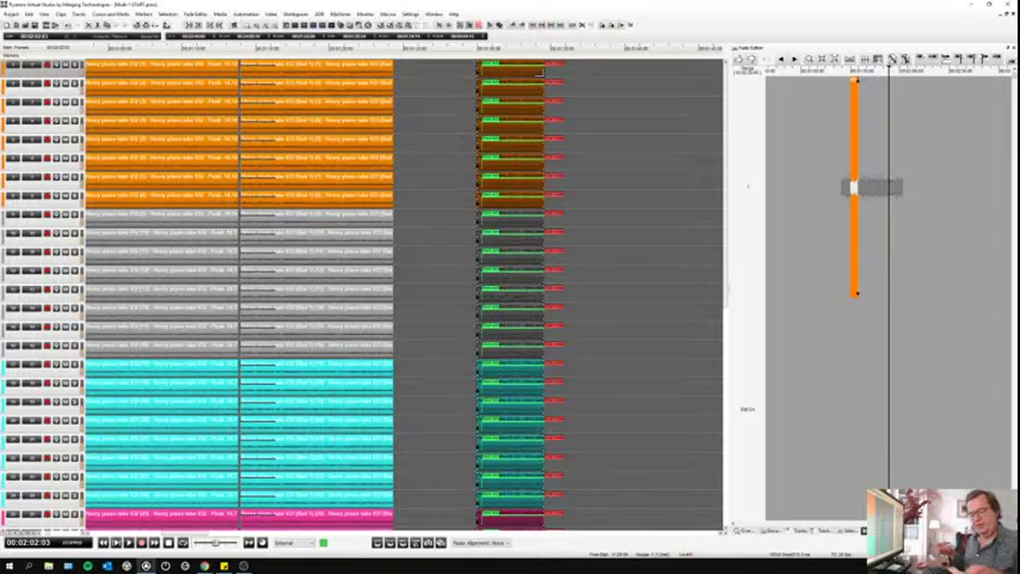
# Step: Select all clips on every track and delete them to empty the timeline
pyautogui.click(545, 80)
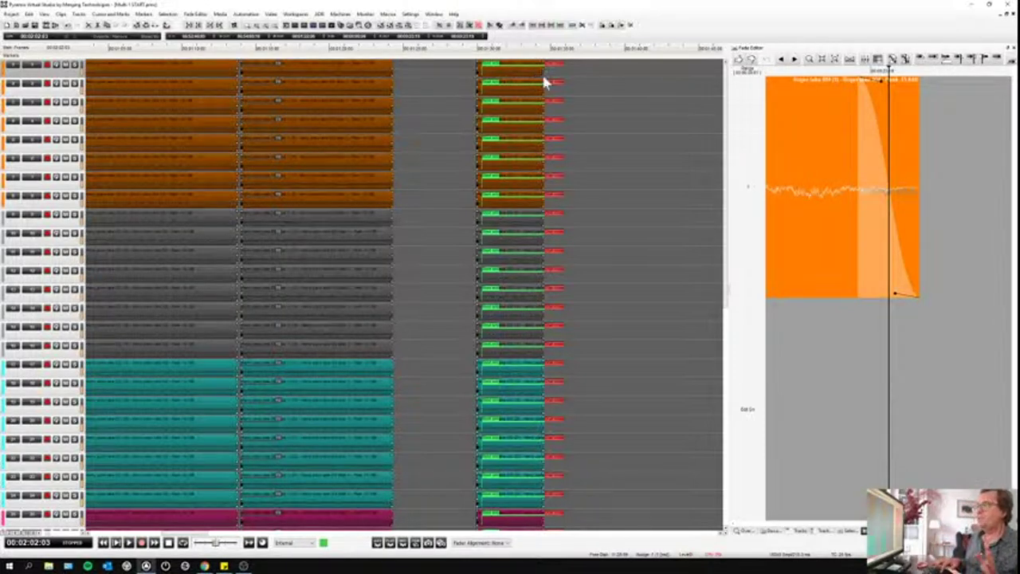
pyautogui.hotkey('ctrl', 'z')
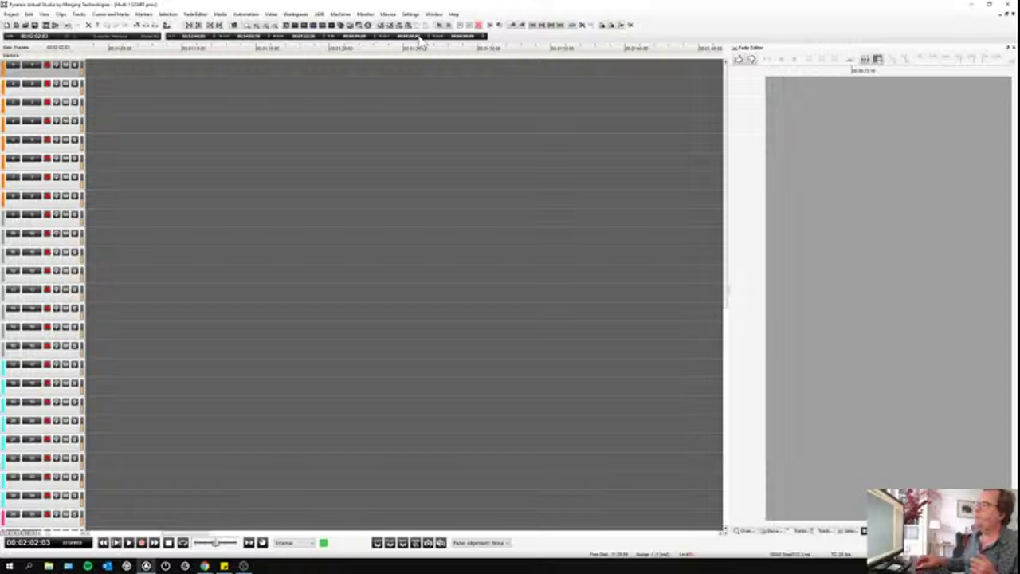
# Step: Open the Background Recorders settings and examine the options for the number of active recorders, recorder color and time stamp
pyautogui.click(410, 14)
pyautogui.click(417, 32)
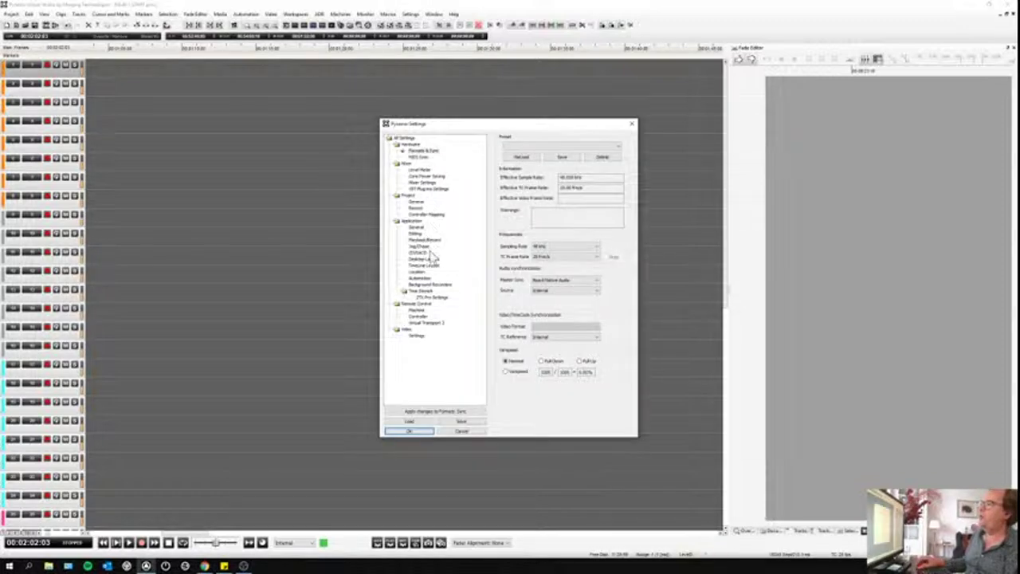
pyautogui.click(431, 284)
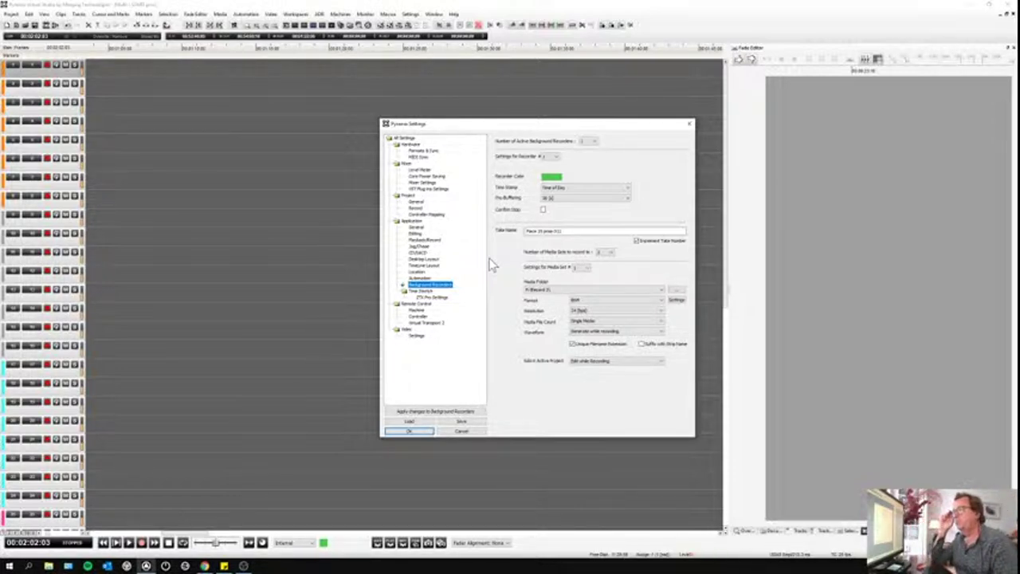
pyautogui.click(589, 141)
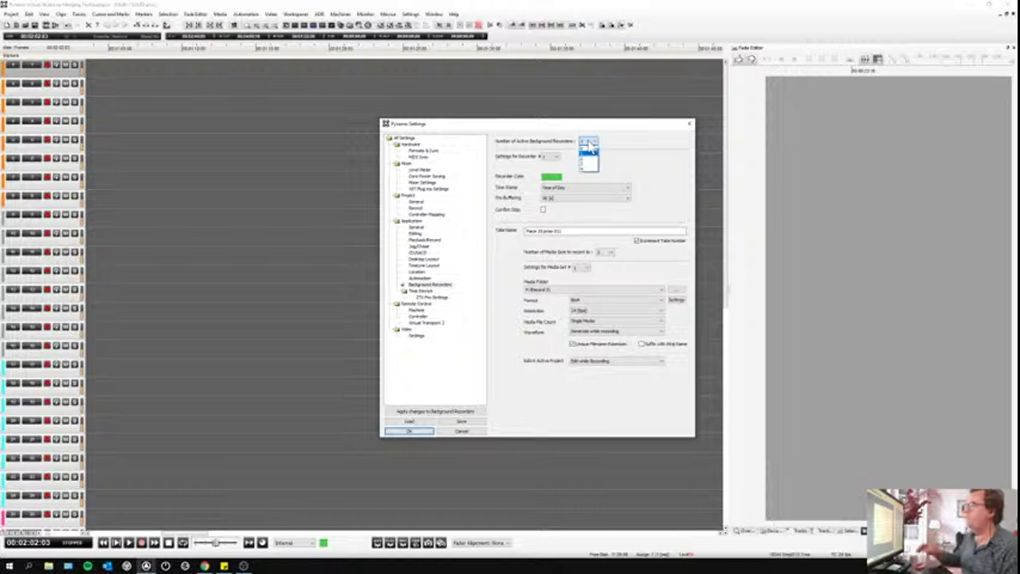
pyautogui.click(588, 142)
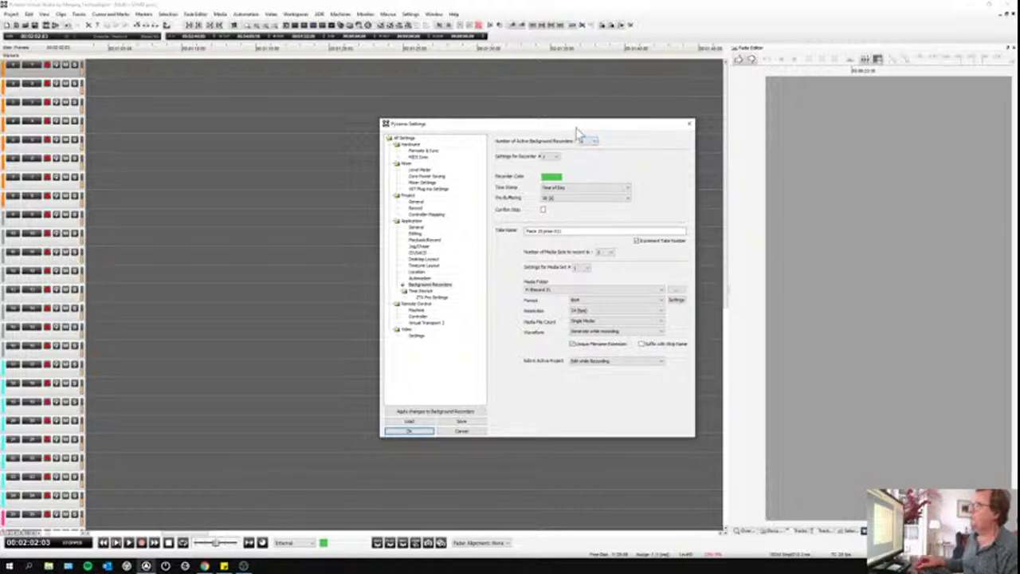
pyautogui.click(562, 177)
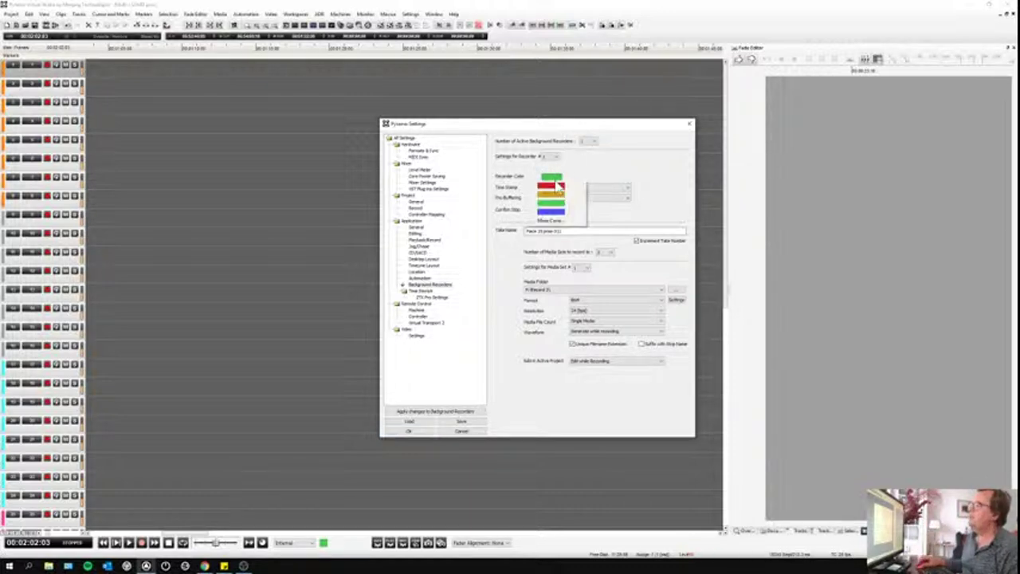
pyautogui.click(600, 170)
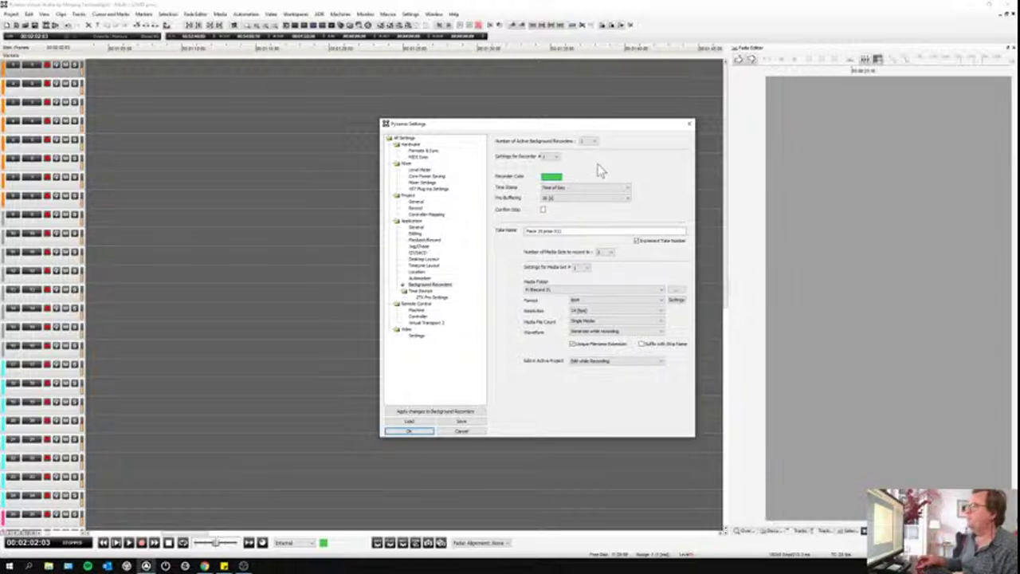
pyautogui.click(579, 188)
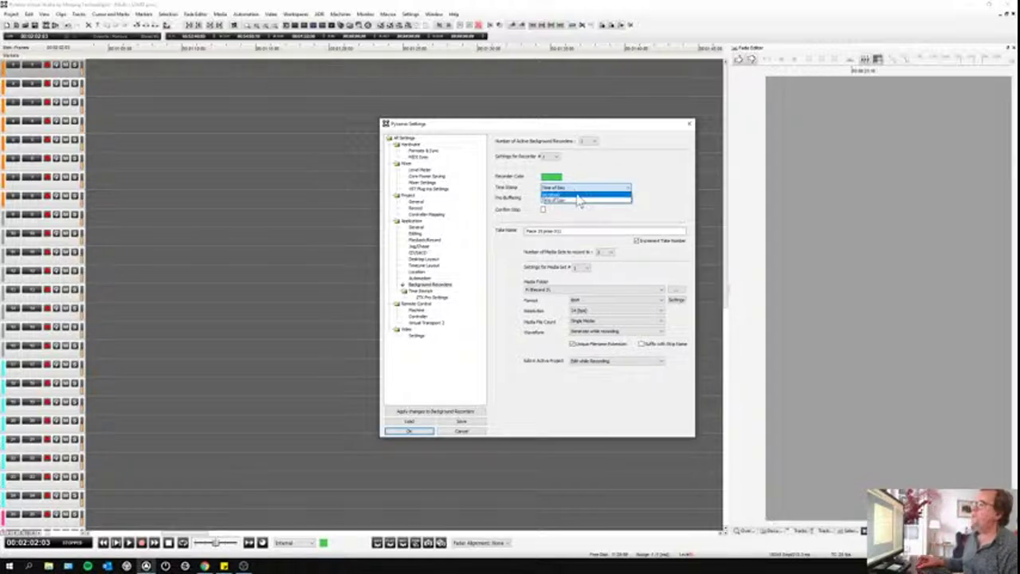
pyautogui.click(584, 177)
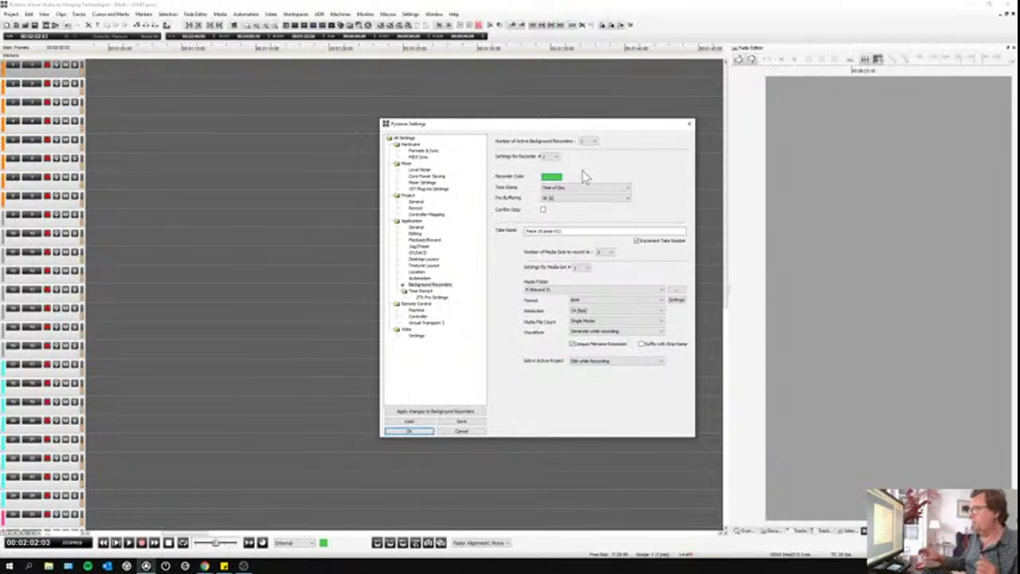
# Step: Choose 30 s pre-buffering and Edit while Recording for adding to the active project, and confirm the background recorder settings
pyautogui.click(612, 199)
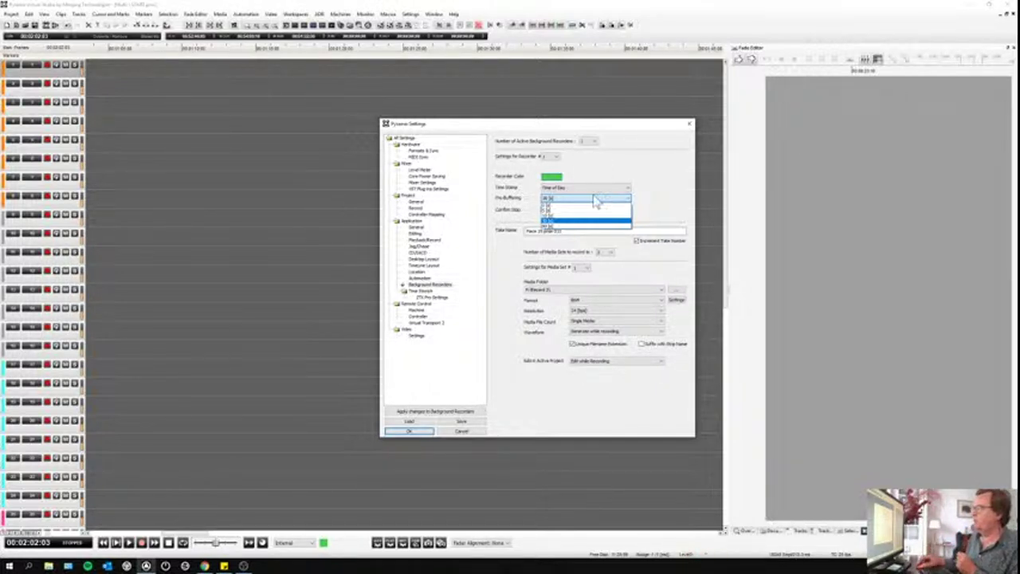
pyautogui.click(590, 221)
pyautogui.click(582, 230)
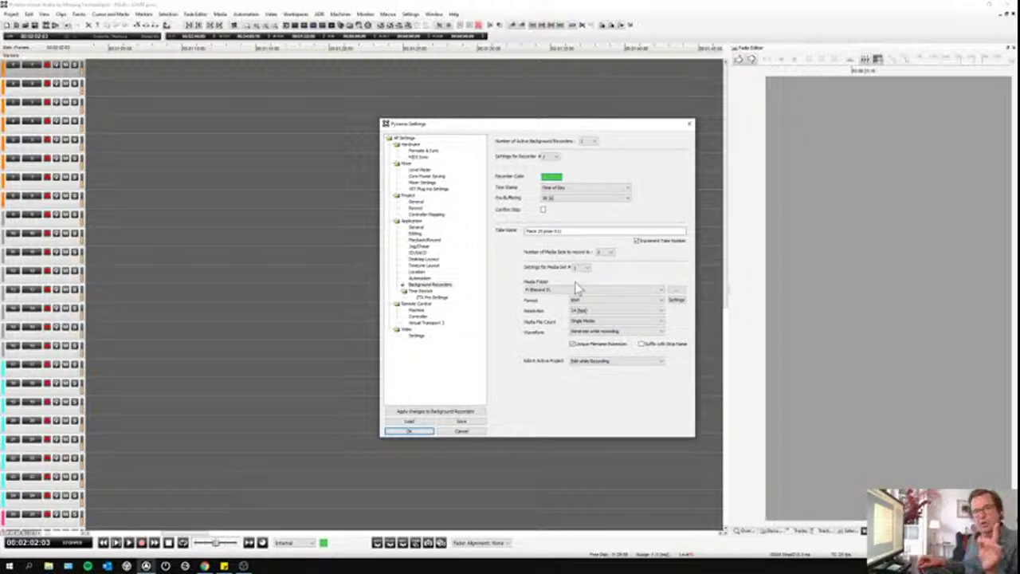
pyautogui.click(603, 363)
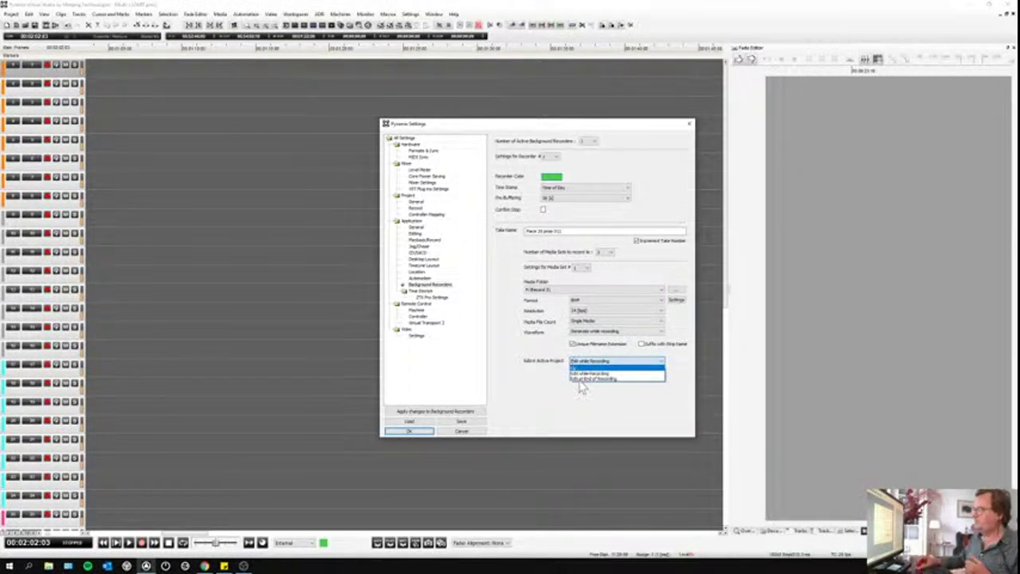
pyautogui.click(588, 374)
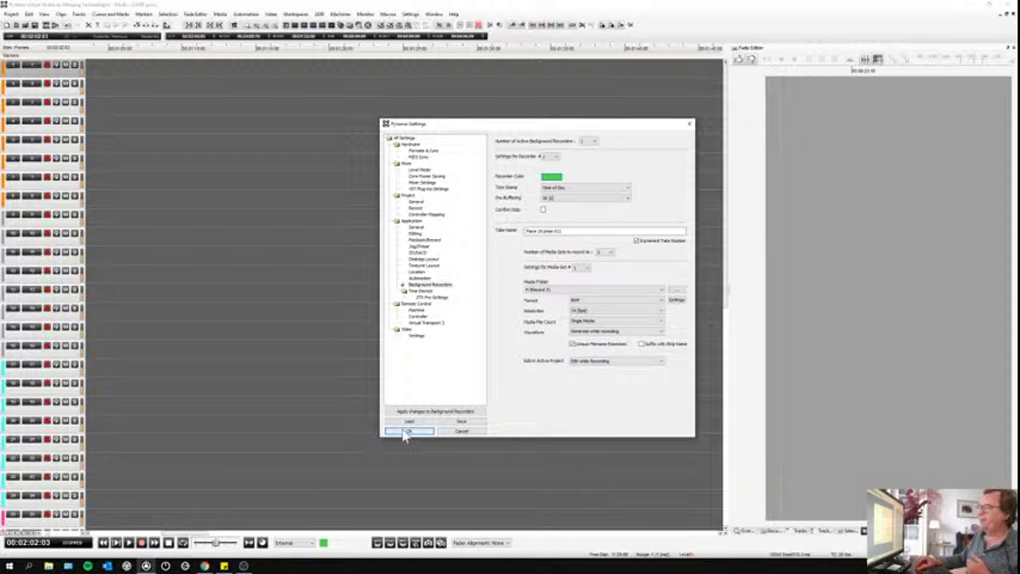
pyautogui.click(409, 431)
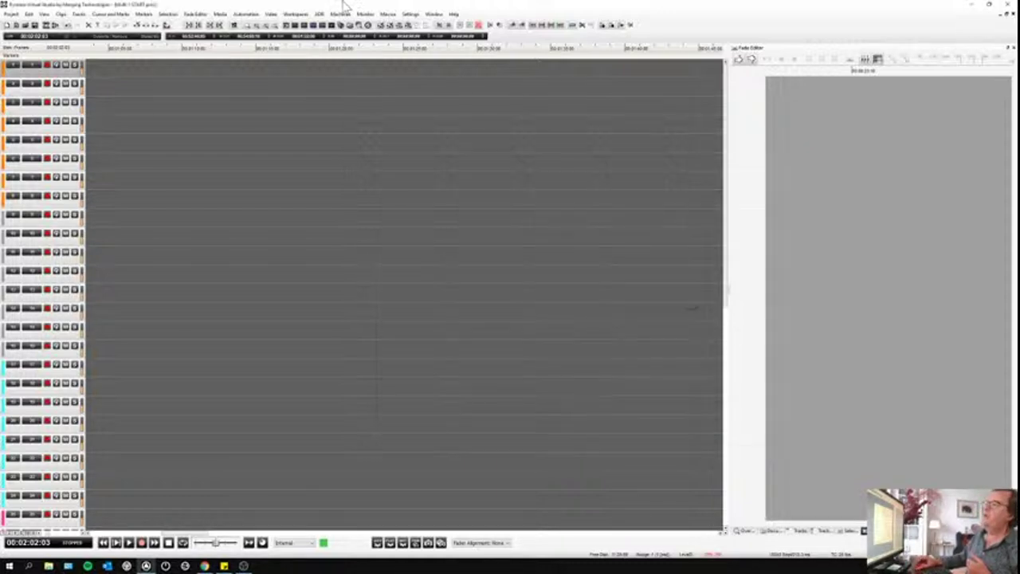
# Step: Show the Transport window and start recording with background Recorder 1
pyautogui.click(286, 25)
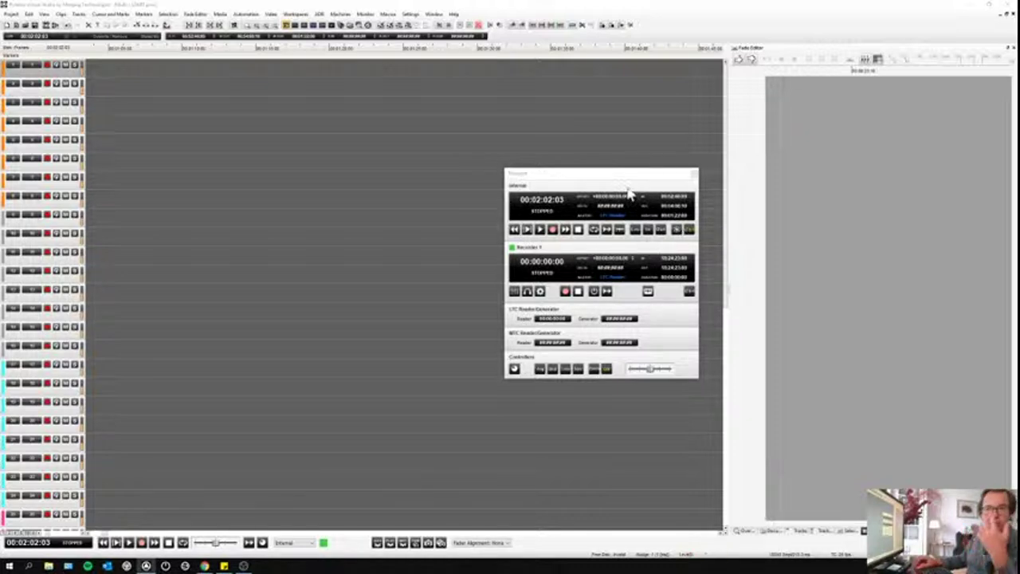
pyautogui.click(566, 292)
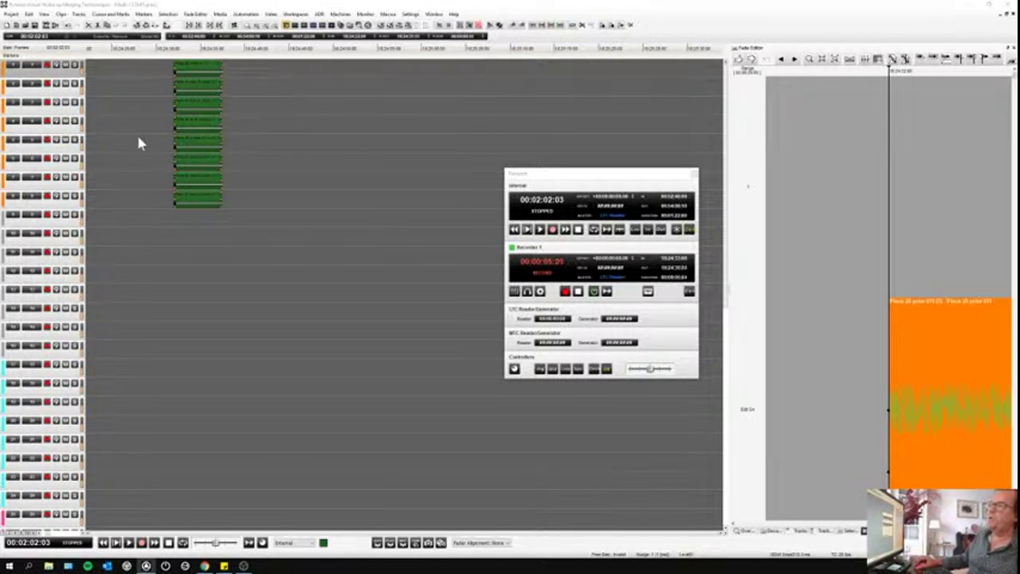
pyautogui.press('space')
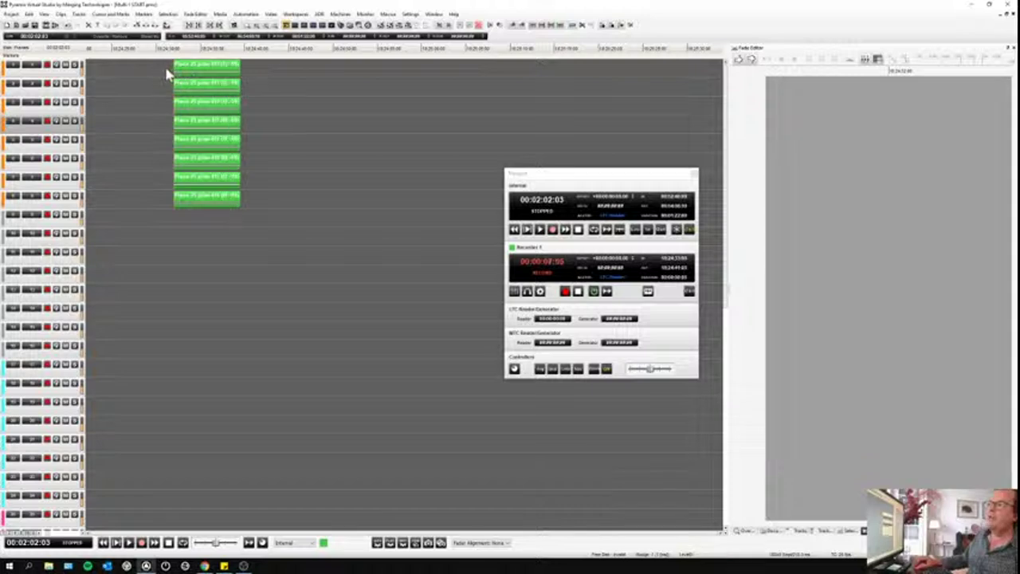
# Step: Split two sections off the start of the growing clips, place them next to each other earlier in the timeline, and play them
pyautogui.click(194, 125)
pyautogui.moveTo(198, 118); pyautogui.dragTo(170, 64)
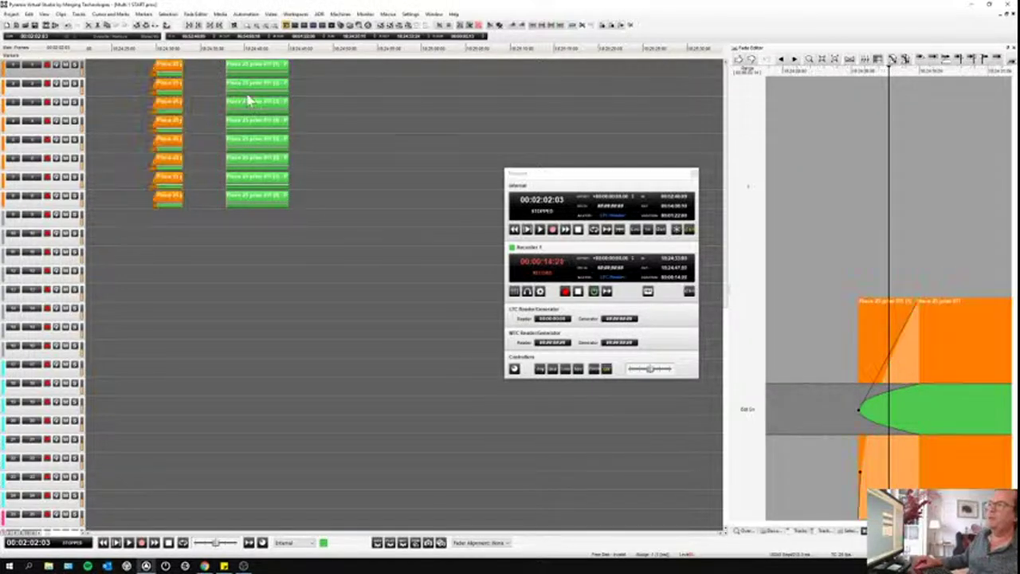
pyautogui.moveTo(247, 101); pyautogui.dragTo(177, 58)
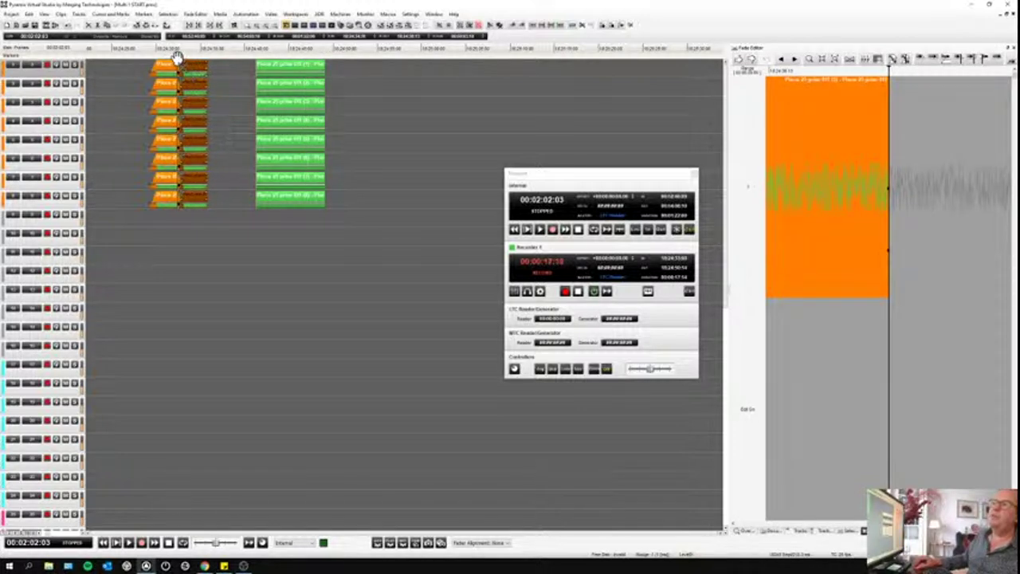
pyautogui.click(169, 48)
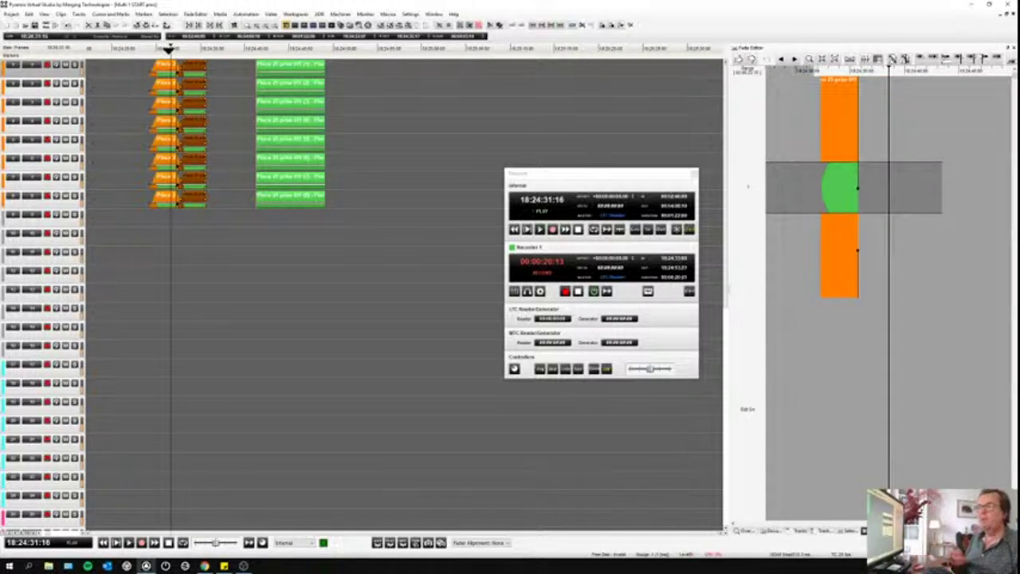
pyautogui.press('space')
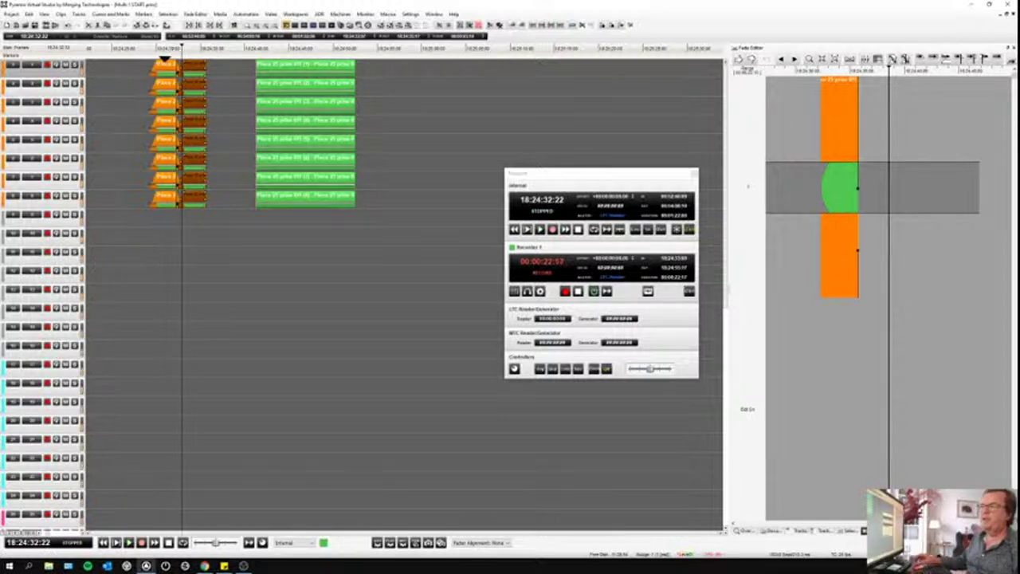
# Step: Select the edited clips and examine the Mix Down settings for the selection while recording continues, closing the dialog without rendering
pyautogui.click(201, 153)
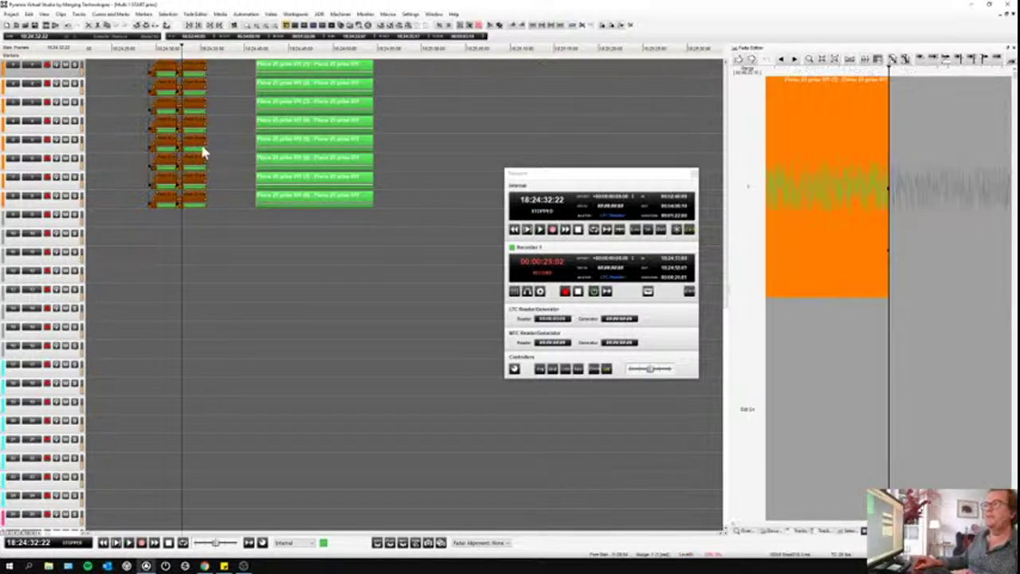
pyautogui.click(14, 17)
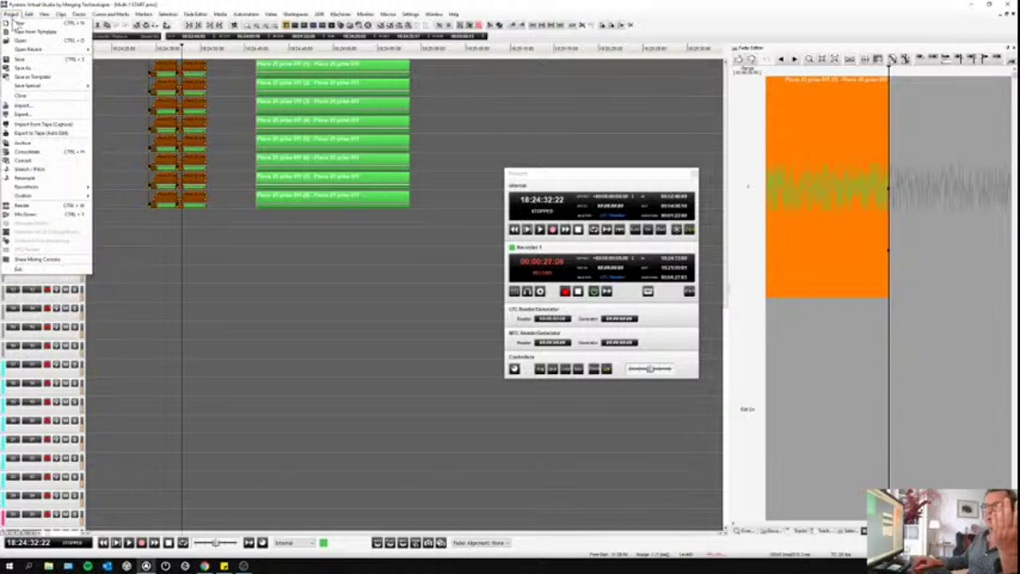
pyautogui.click(27, 215)
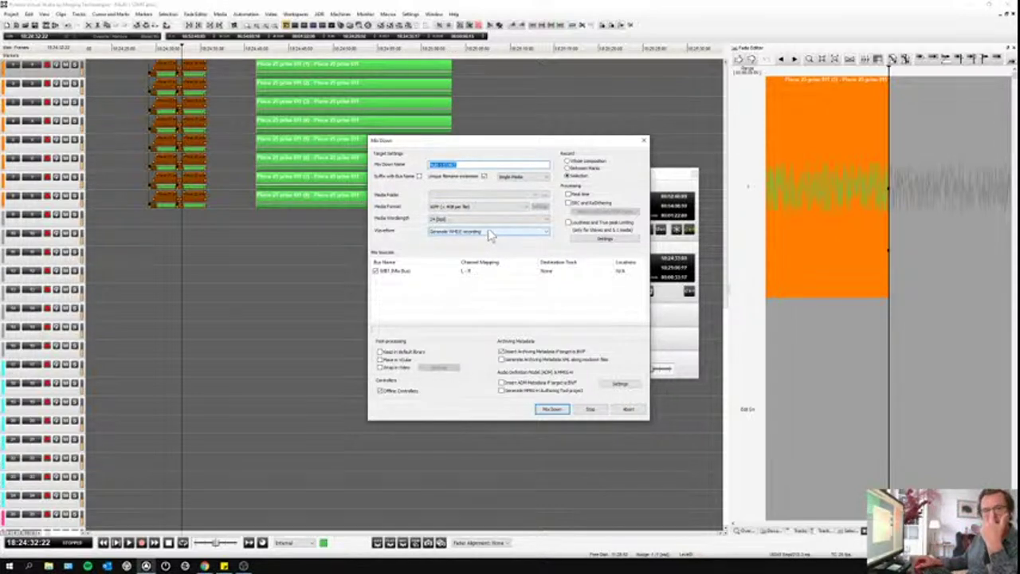
pyautogui.click(645, 143)
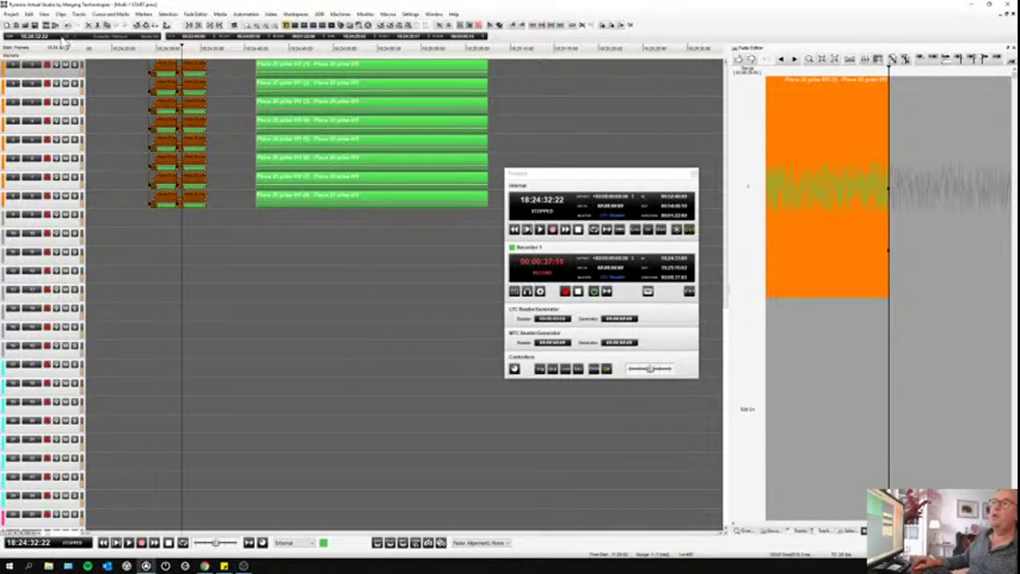
# Step: Open the Take Logger beside the Transport window and switch its recorder from Active Project to Recorder 1
pyautogui.click(44, 15)
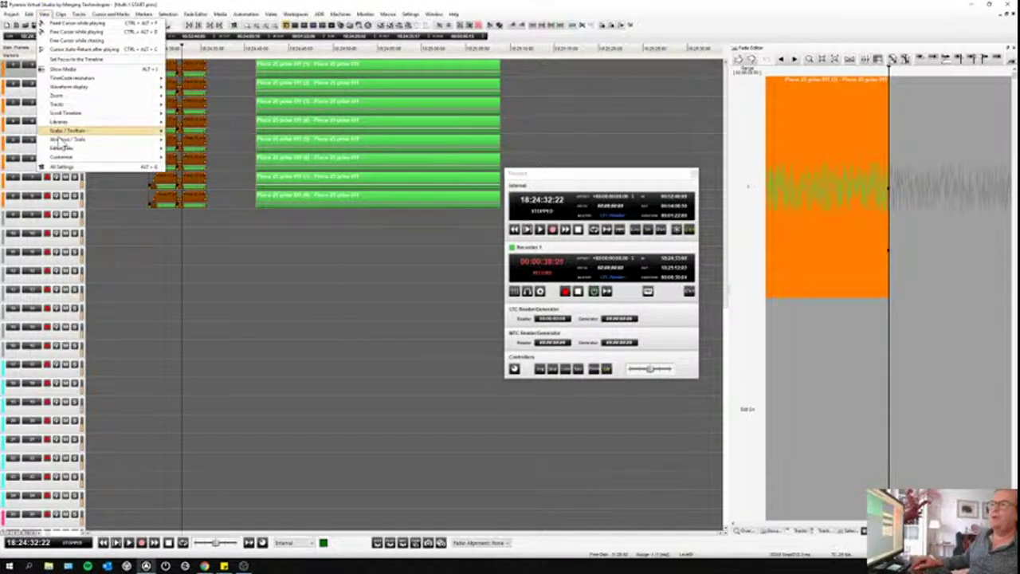
pyautogui.moveTo(68, 140)
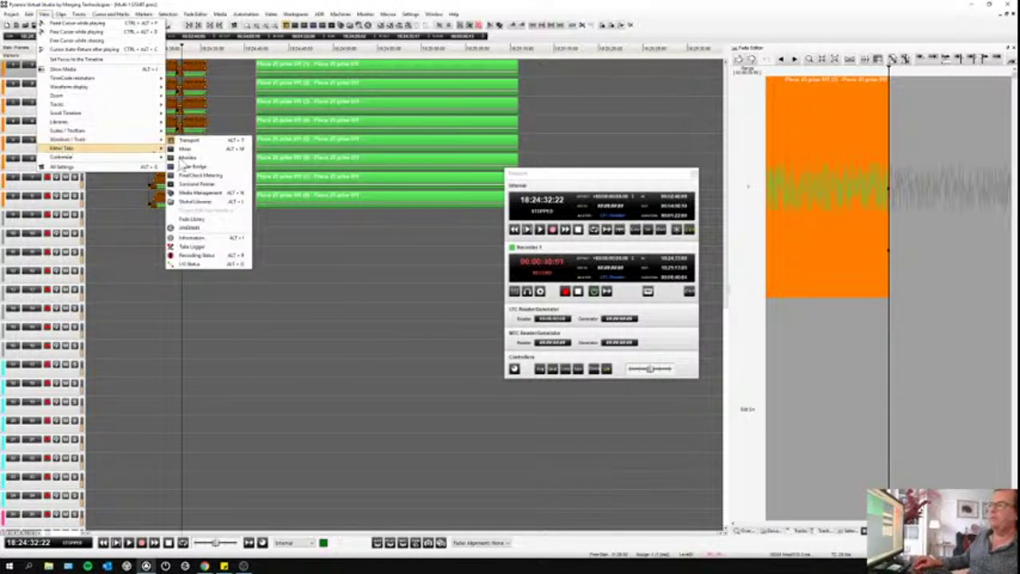
pyautogui.click(214, 246)
pyautogui.moveTo(263, 157); pyautogui.dragTo(179, 189)
pyautogui.click(293, 199)
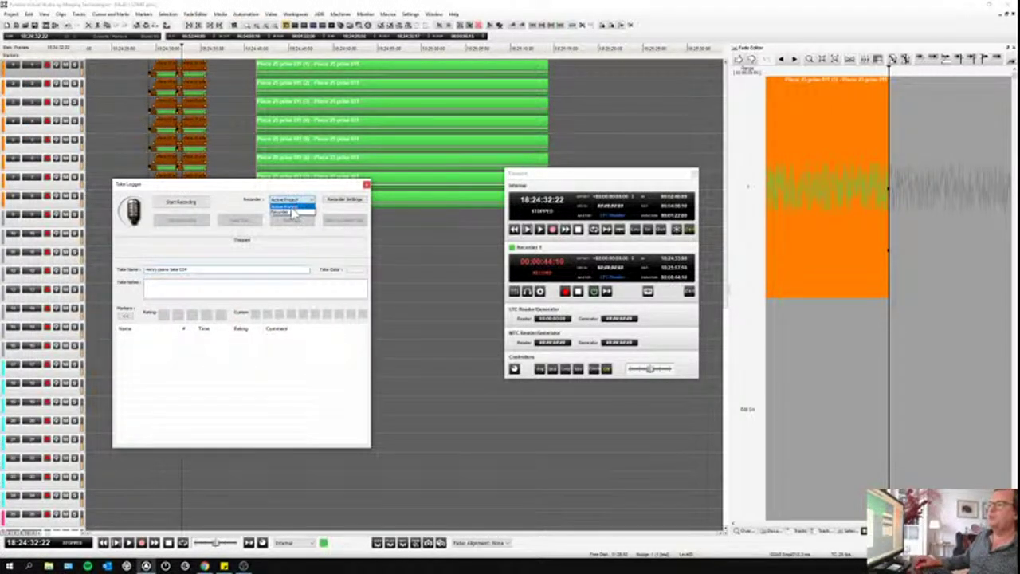
pyautogui.click(293, 211)
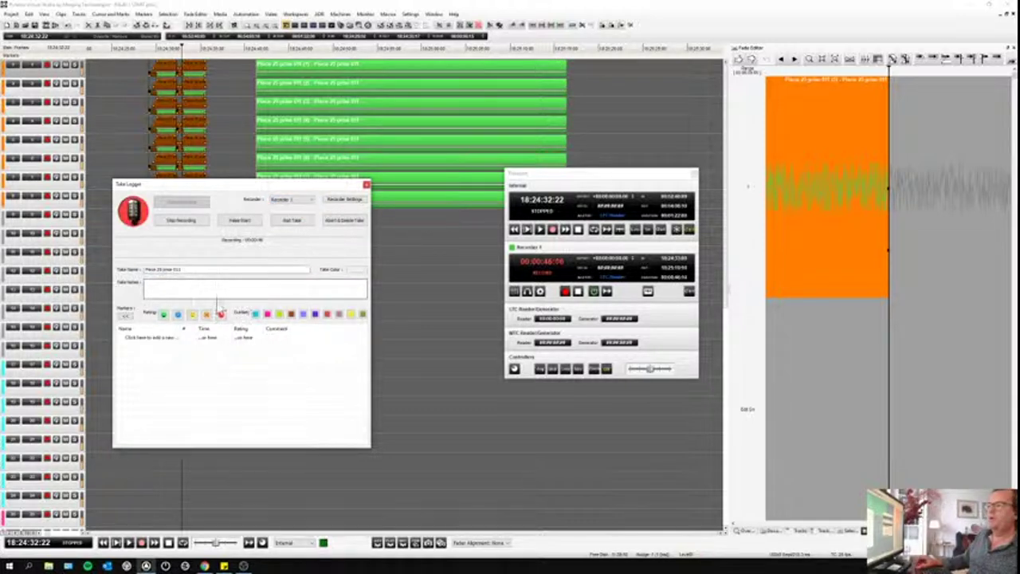
# Step: Add a Good marker and a Bad marker with placeholder names to the running background take
pyautogui.click(177, 314)
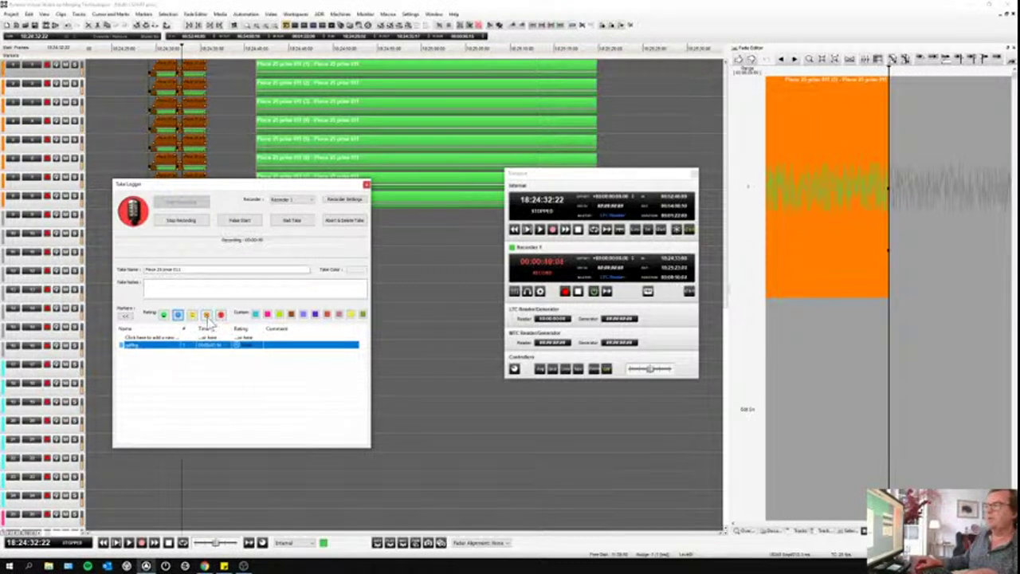
pyautogui.click(205, 314)
pyautogui.write('hgfhgfh')
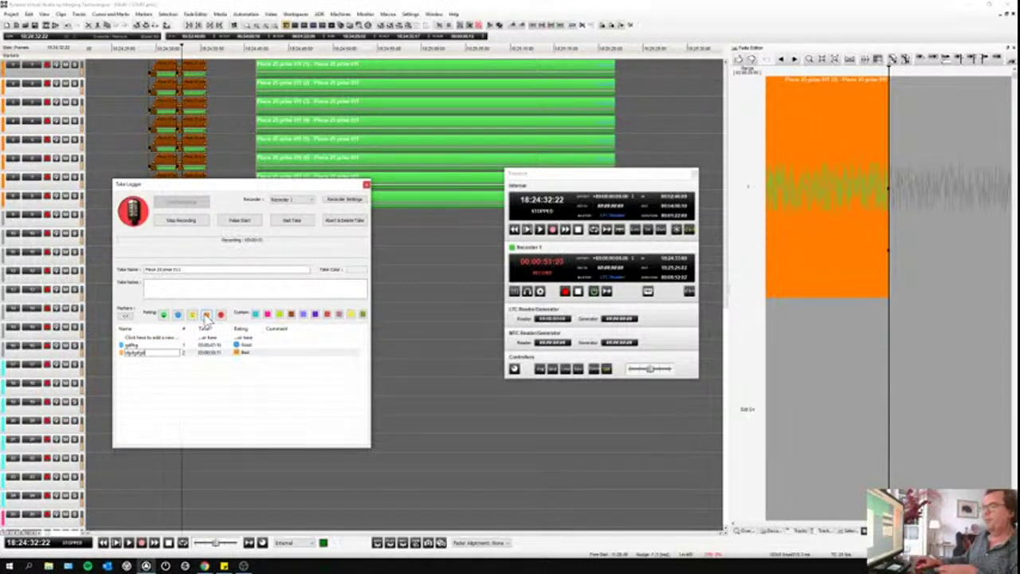
pyautogui.press('Return')
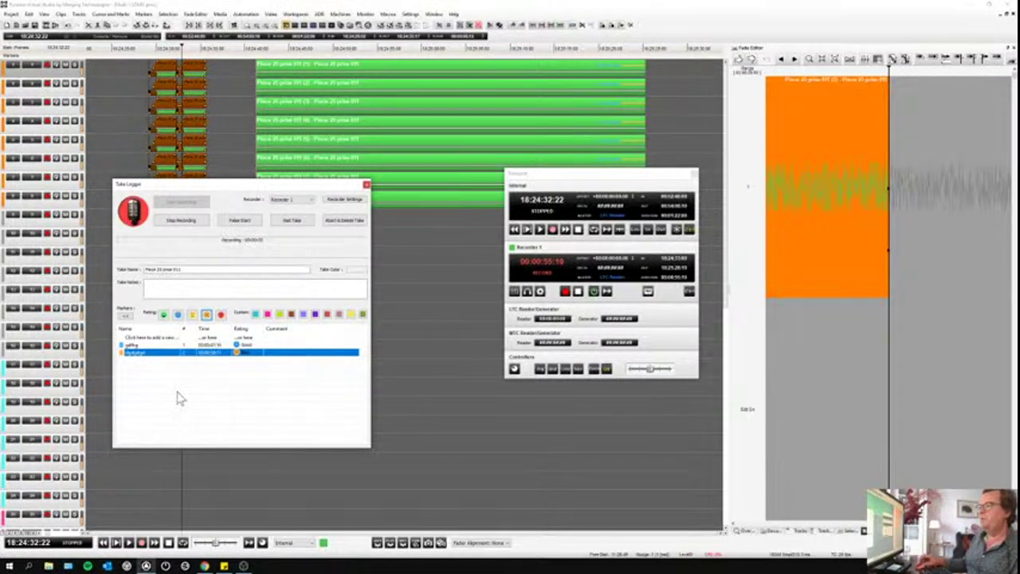
# Step: Stop the Recorder 1 recording and close the Take Logger
pyautogui.click(195, 221)
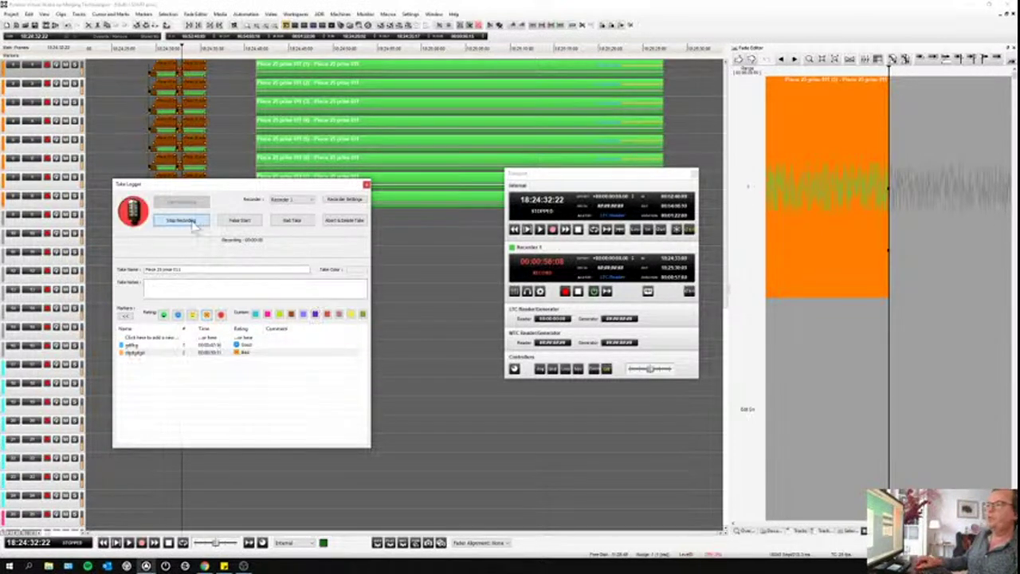
pyautogui.click(367, 186)
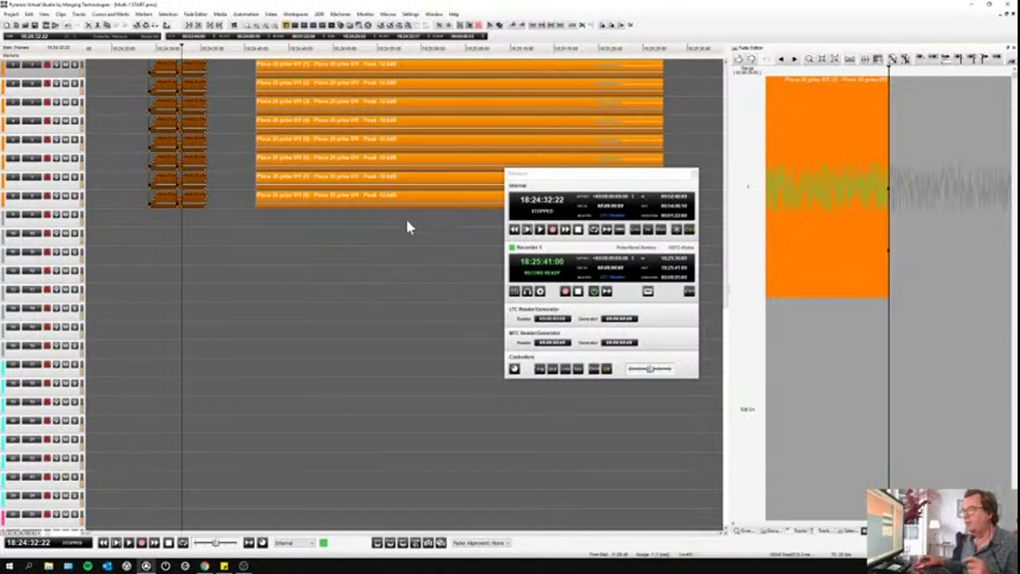
# Step: Move the Transport window below the recorded clips and bring up Media Management with the mounted media folders
pyautogui.click(534, 177)
pyautogui.moveTo(531, 183); pyautogui.dragTo(378, 274)
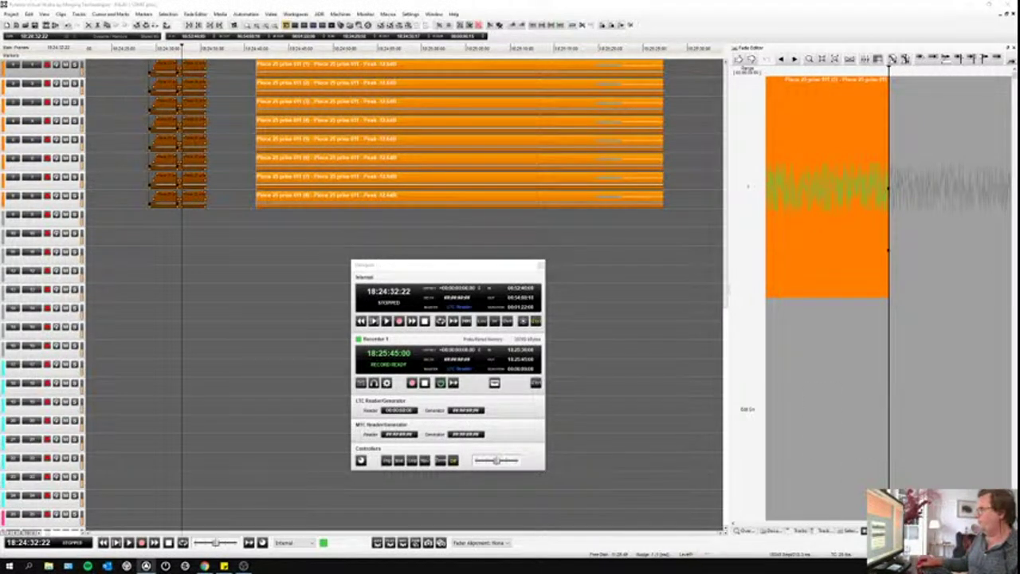
pyautogui.click(771, 531)
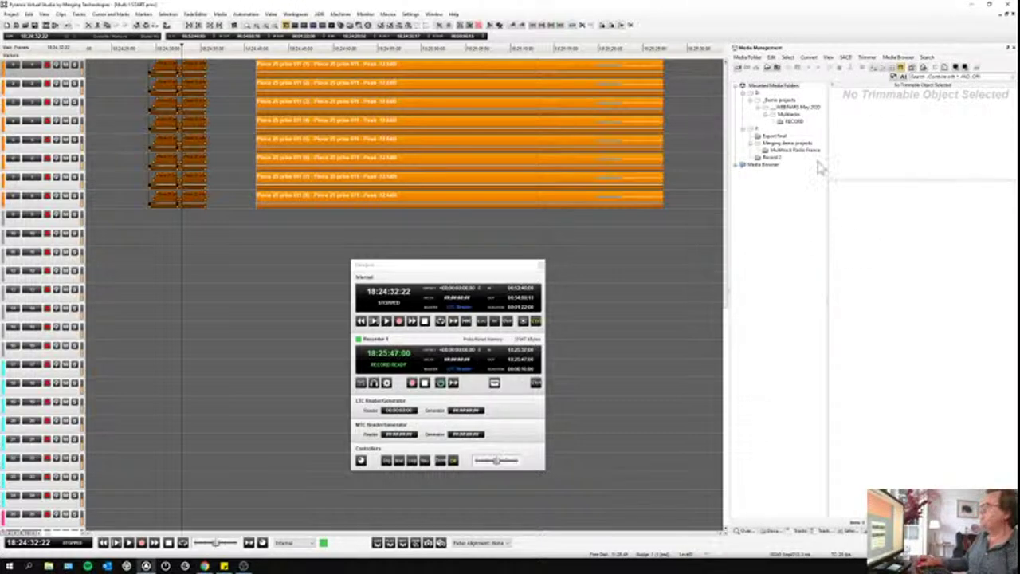
# Step: Browse the takes in the mounted RECORD folder and inspect their markers in the Media Management preview
pyautogui.click(795, 121)
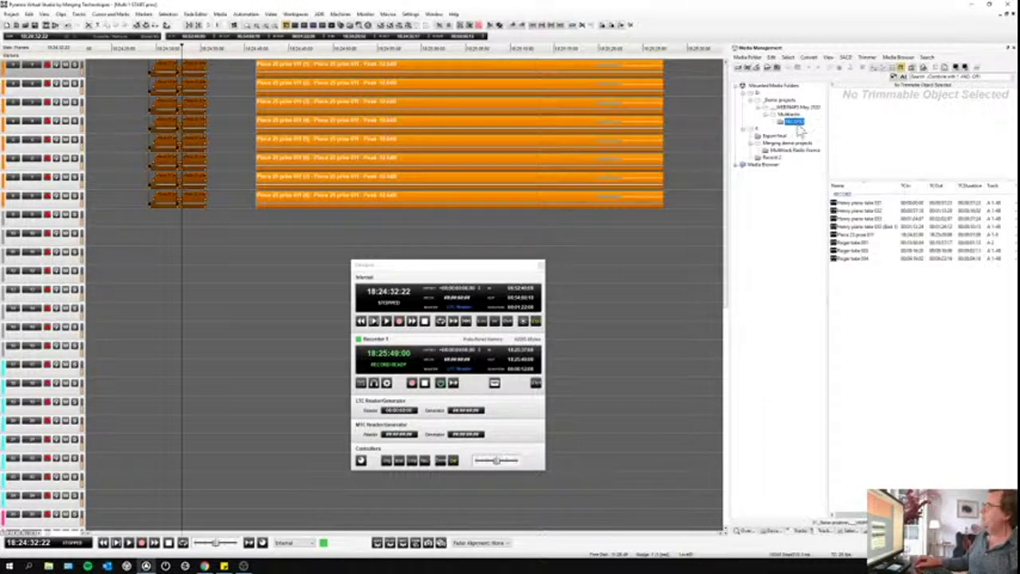
pyautogui.click(850, 203)
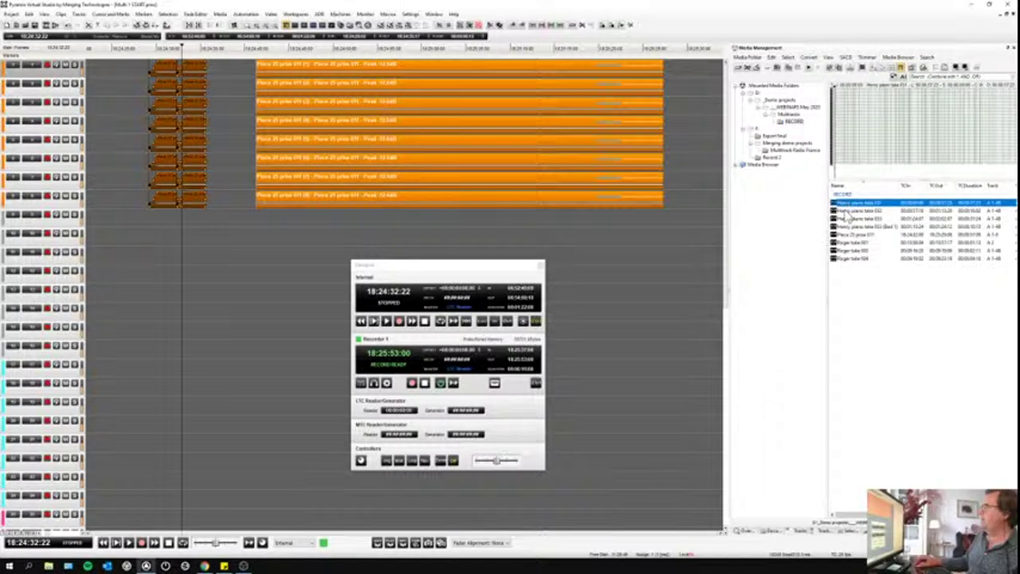
pyautogui.click(848, 211)
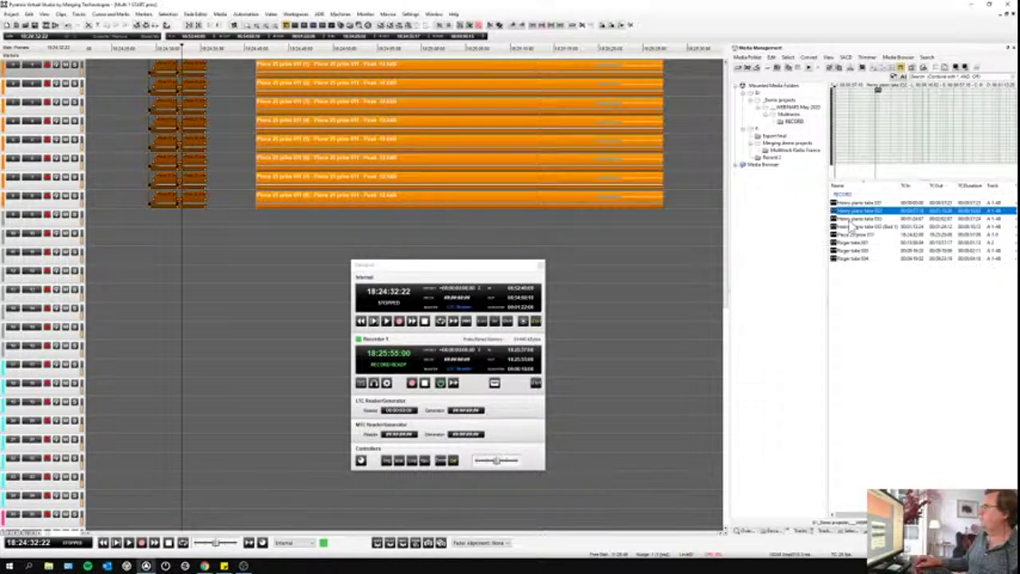
pyautogui.click(851, 218)
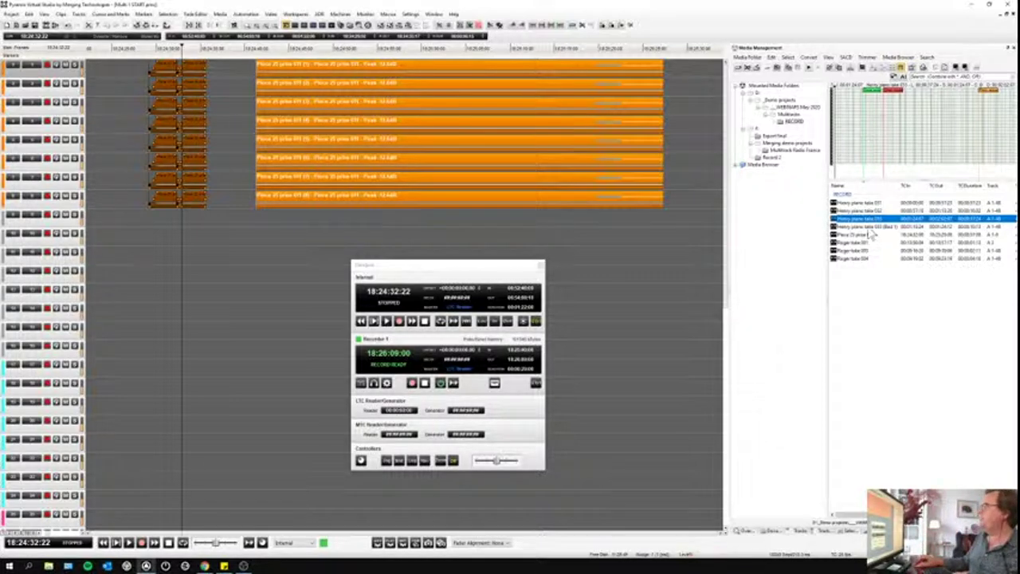
pyautogui.click(854, 252)
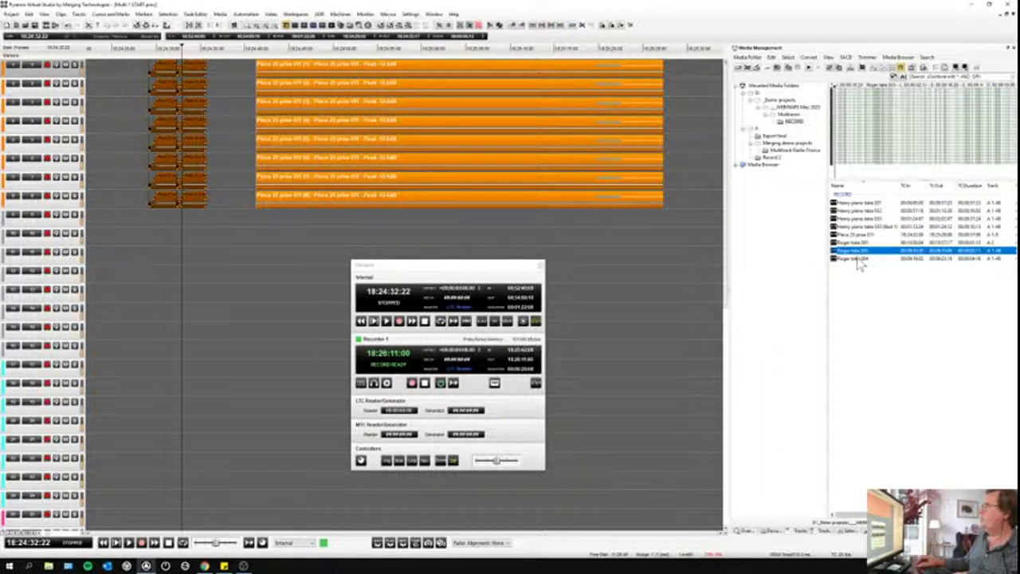
# Step: Insert the marked end section of take Piece 25 prise 011 into the middle of the clips on the first eight tracks
pyautogui.click(857, 236)
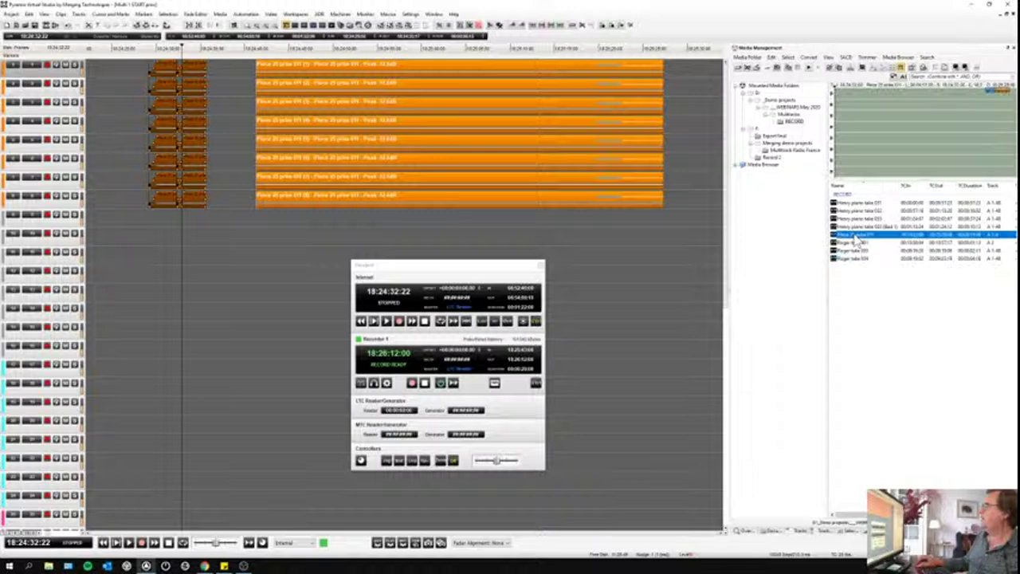
pyautogui.click(986, 118)
pyautogui.moveTo(1000, 126); pyautogui.dragTo(391, 67)
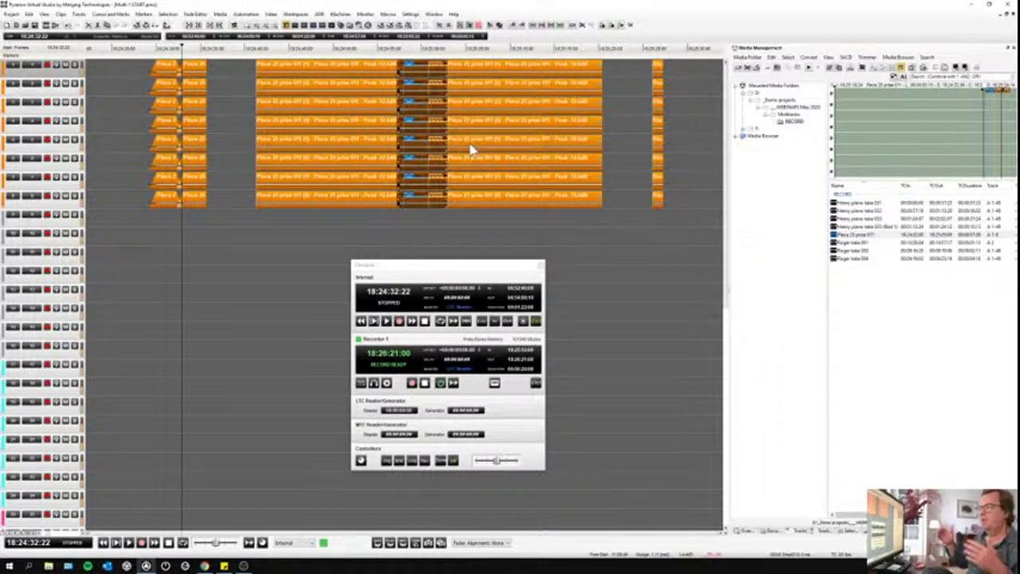
# Step: Delete all clips from the timeline and move the Transport window closer to the track headers
pyautogui.click(226, 120)
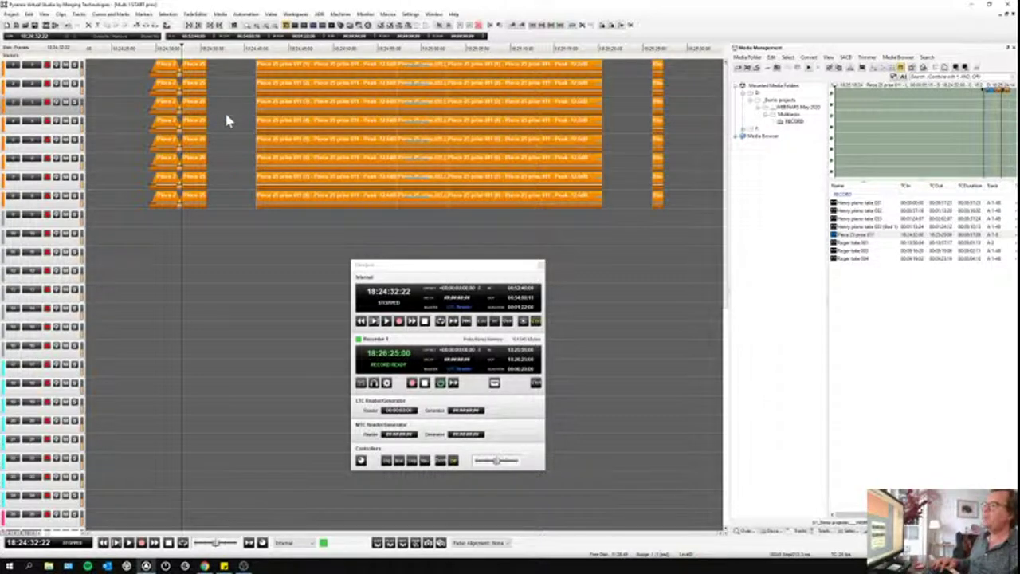
pyautogui.hotkey('ctrl', 'a')
pyautogui.press('Delete')
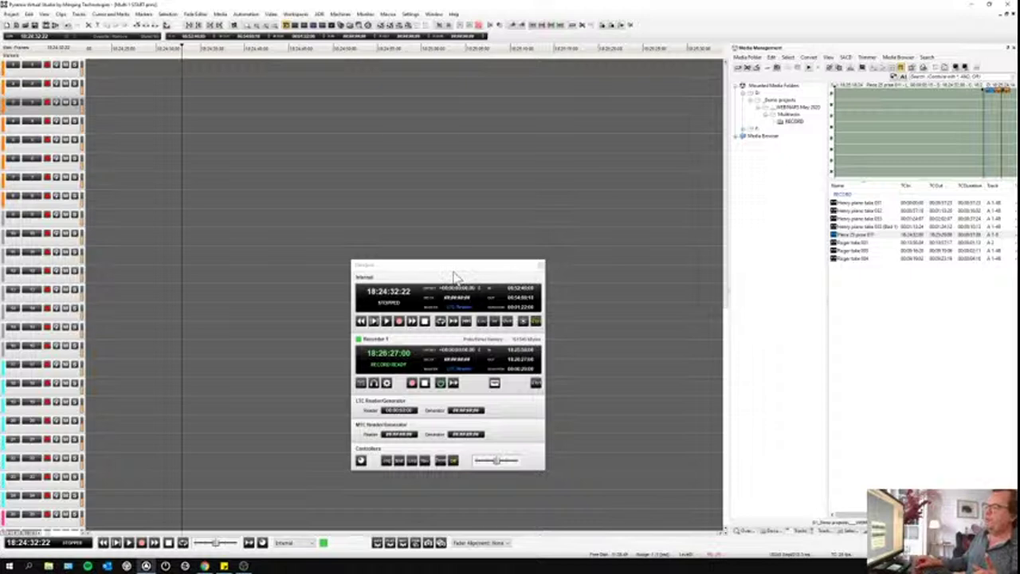
pyautogui.moveTo(450, 268); pyautogui.dragTo(322, 218)
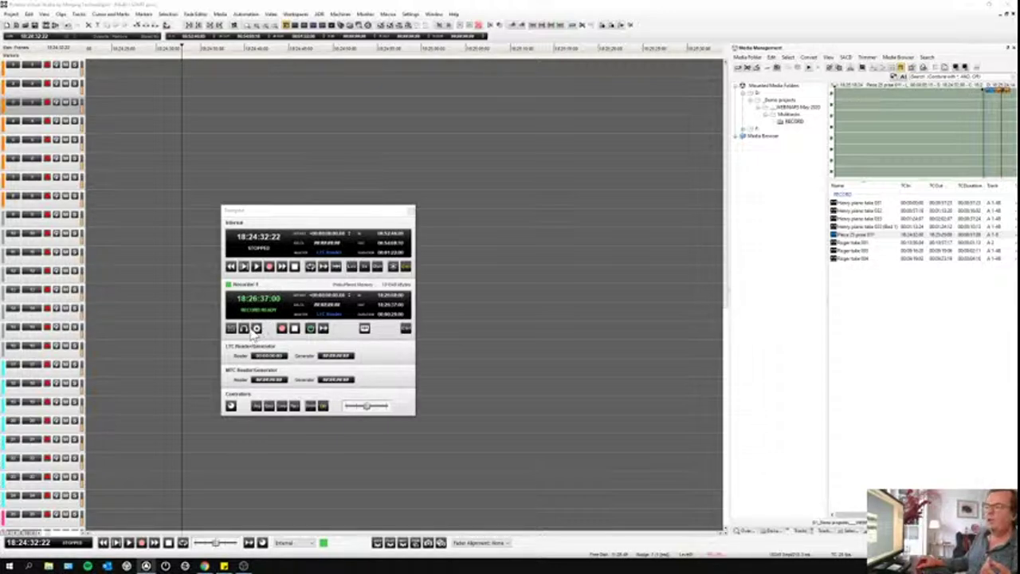
# Step: Bring up the mixer to examine its channels and lower strip section, and close it
pyautogui.press('m')
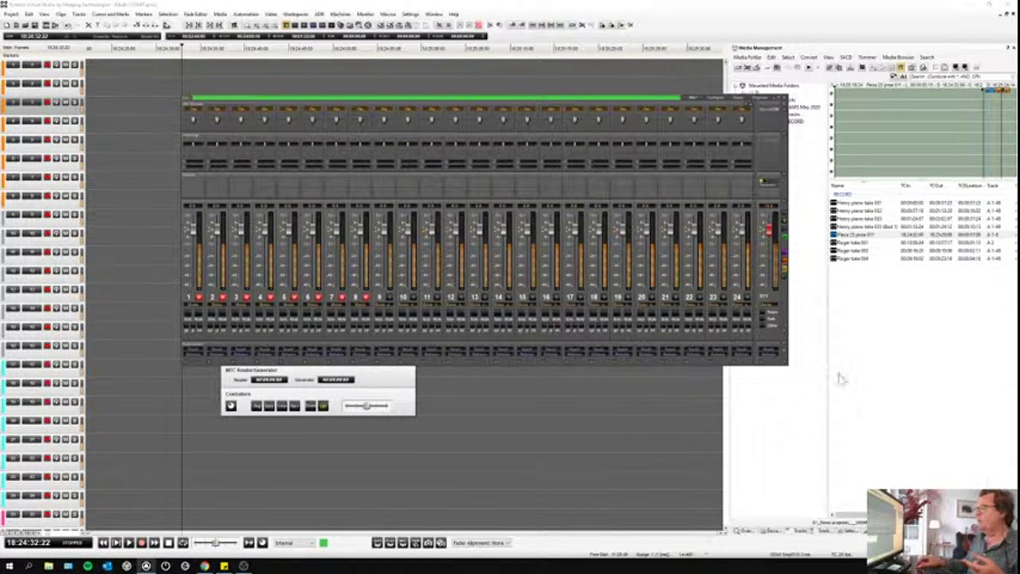
pyautogui.click(785, 353)
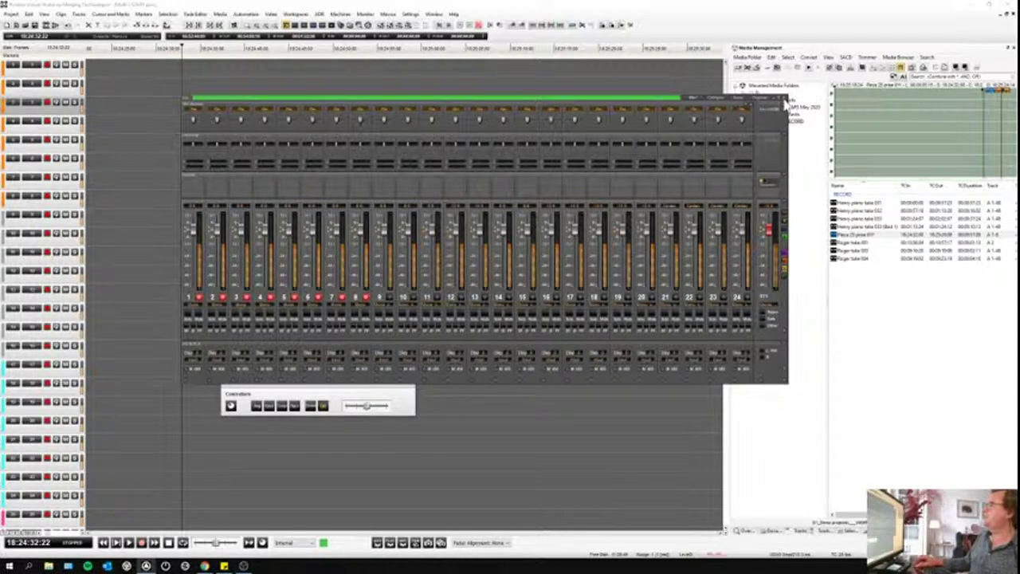
pyautogui.click(784, 98)
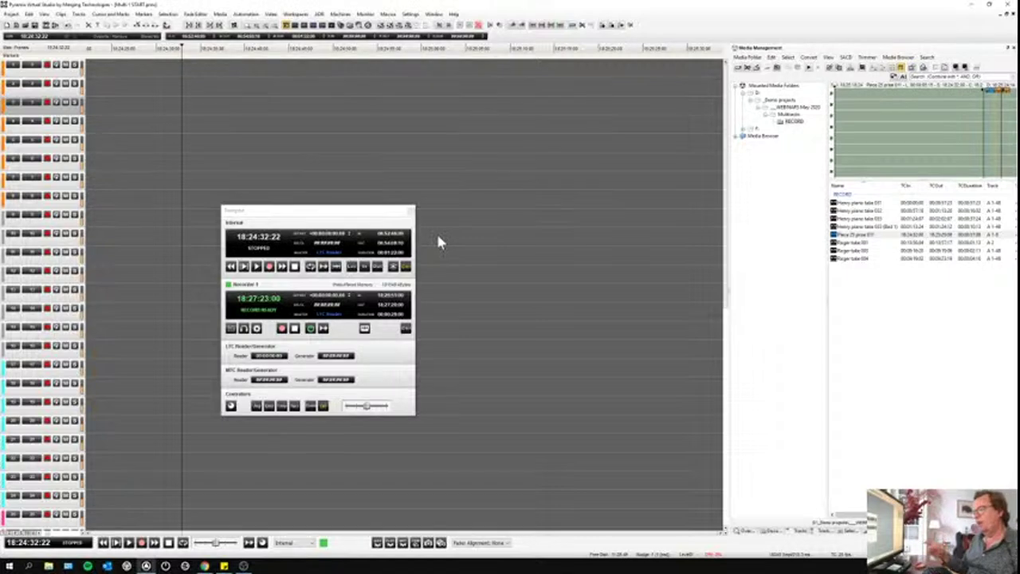
# Step: Review Recorder 1's background recorder settings: take name, number of media sets, format, resolution and media file count
pyautogui.doubleClick(319, 308)
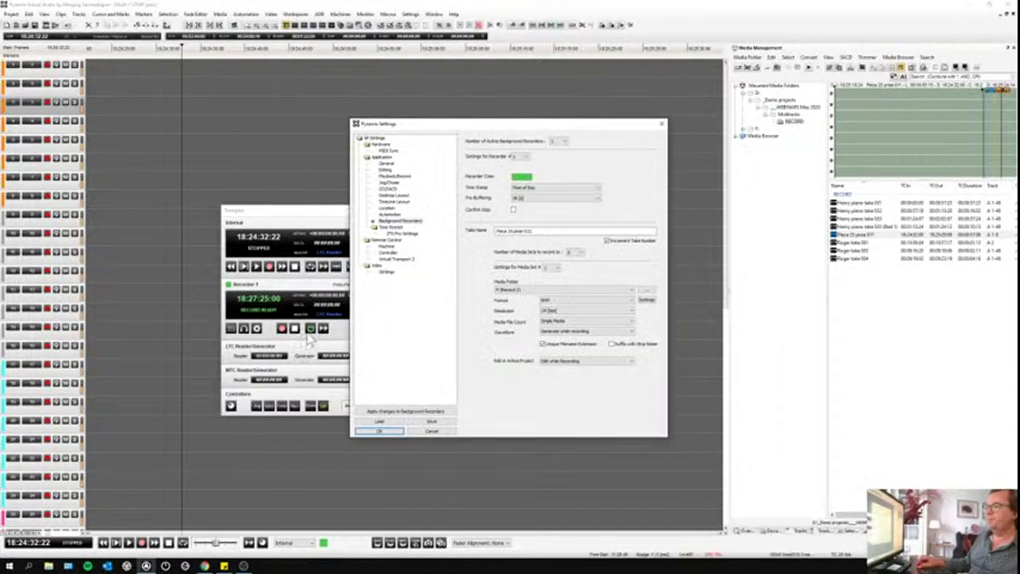
pyautogui.click(496, 232)
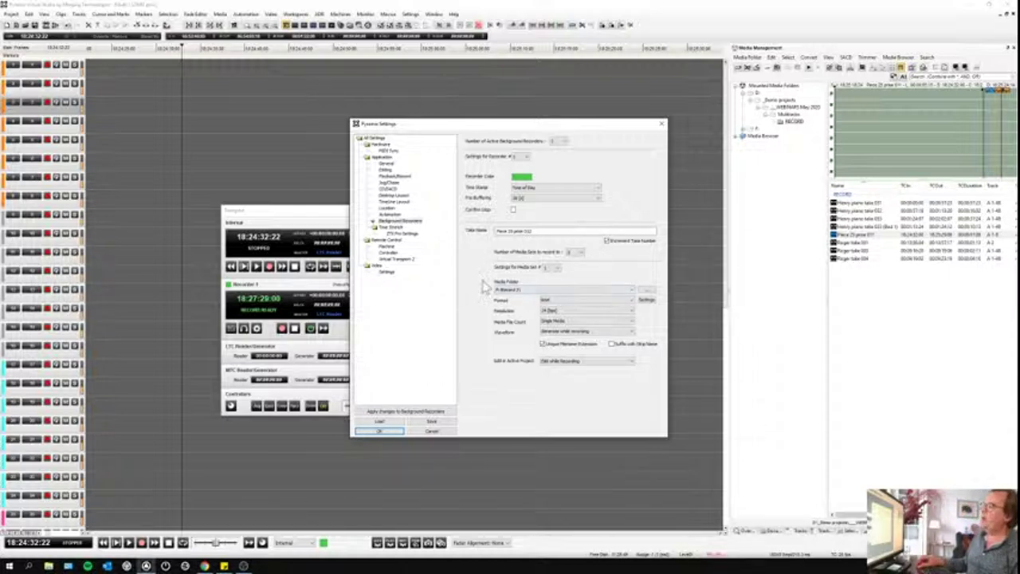
pyautogui.click(579, 253)
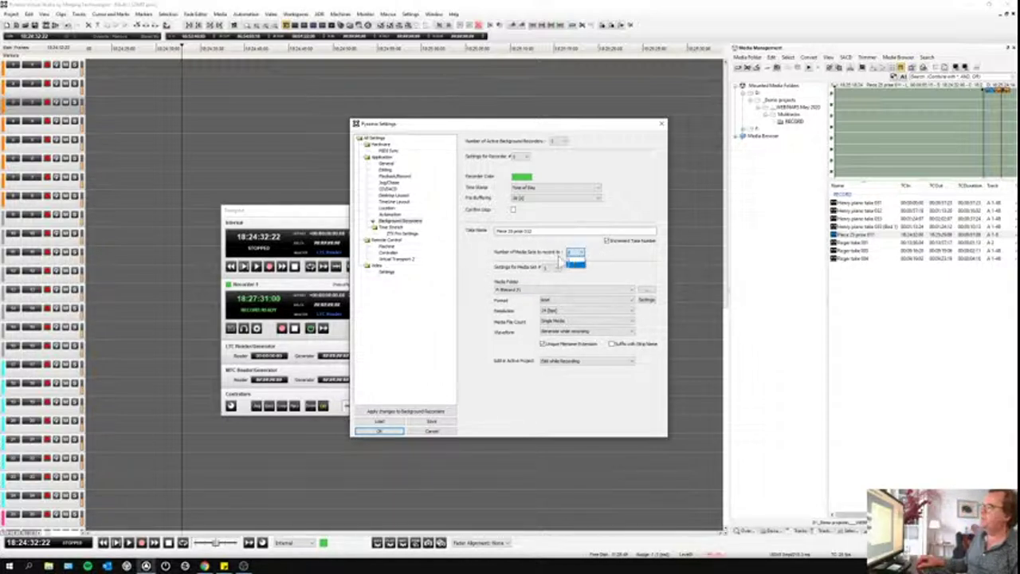
pyautogui.click(576, 268)
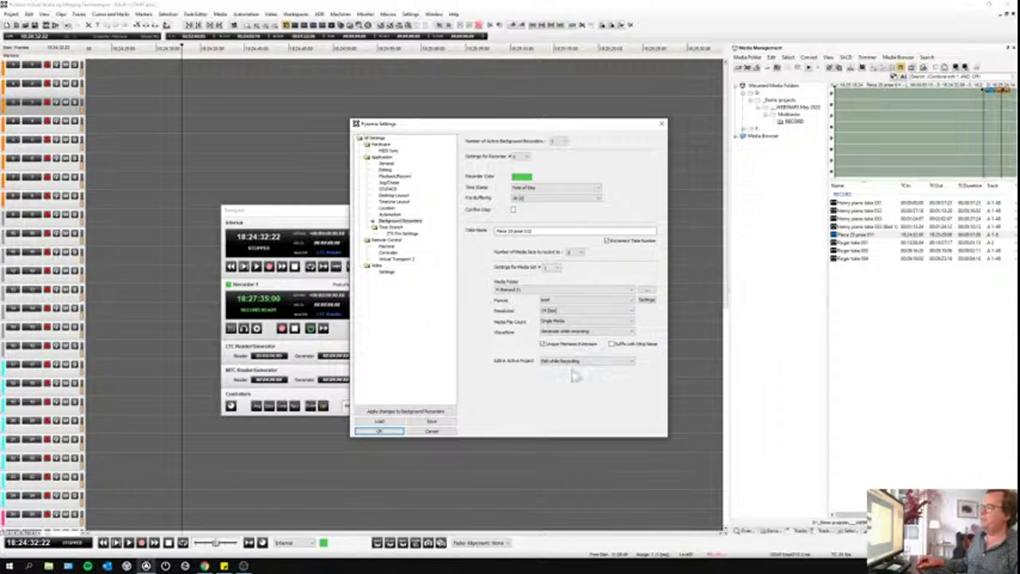
pyautogui.click(546, 300)
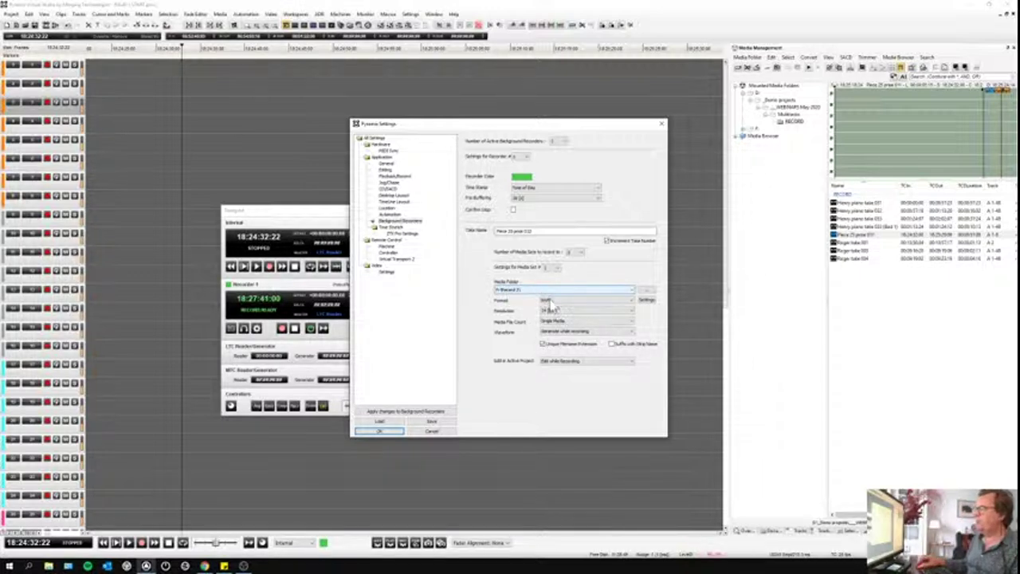
pyautogui.click(550, 301)
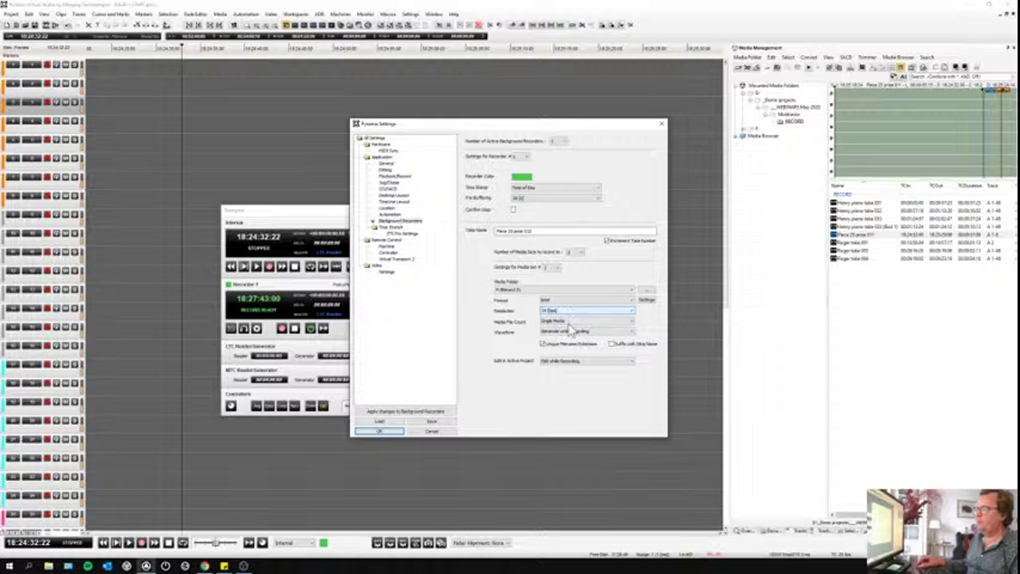
pyautogui.click(571, 331)
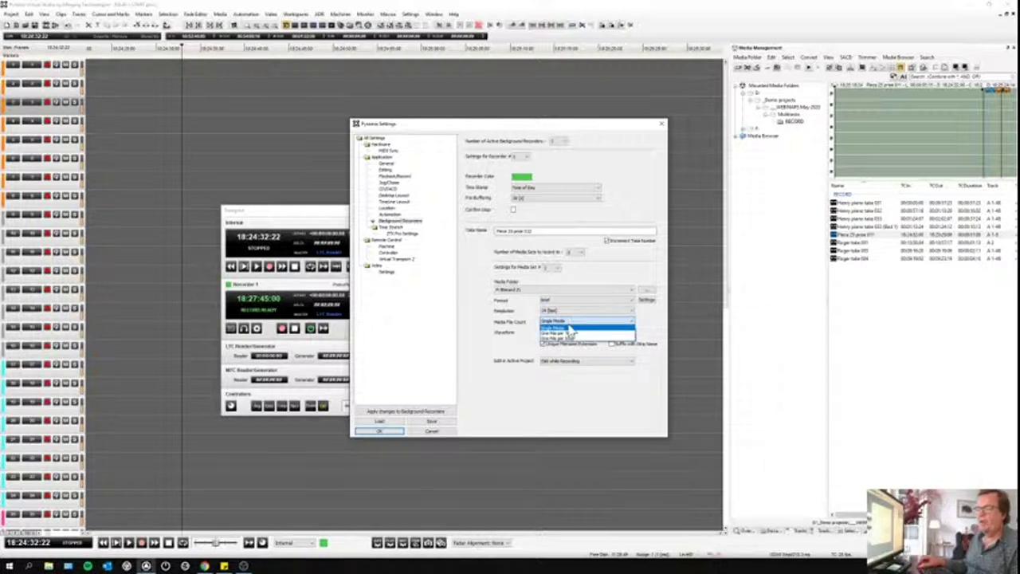
pyautogui.click(569, 327)
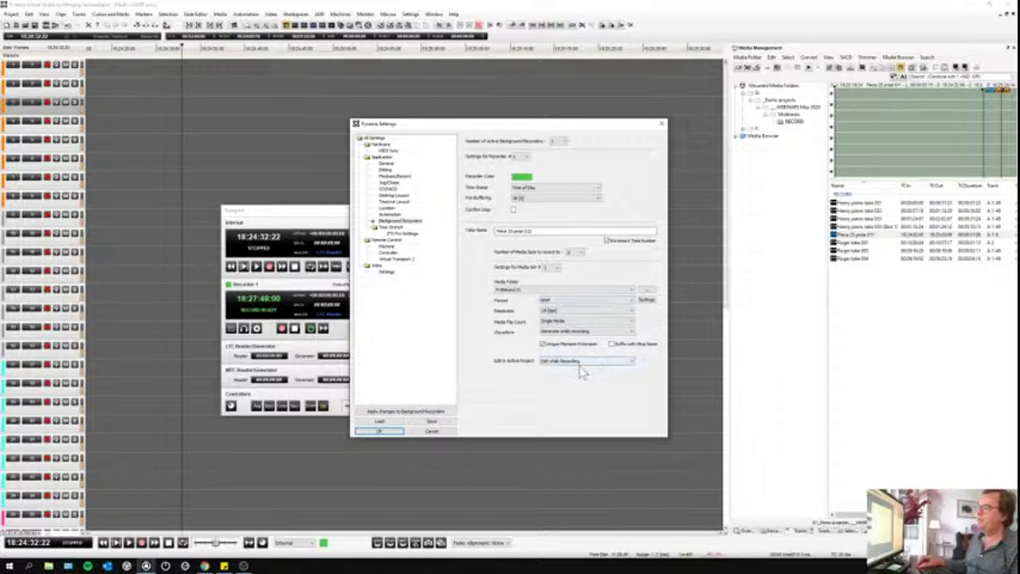
# Step: Check the other media set's folder and format and the folder mounting options, and leave the settings without saving
pyautogui.click(554, 269)
pyautogui.click(552, 281)
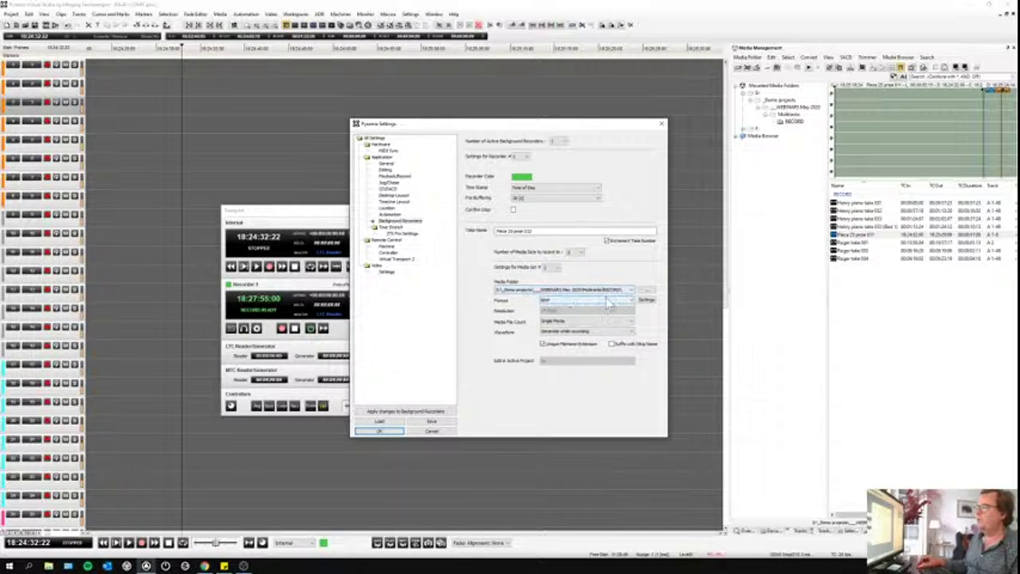
pyautogui.click(646, 290)
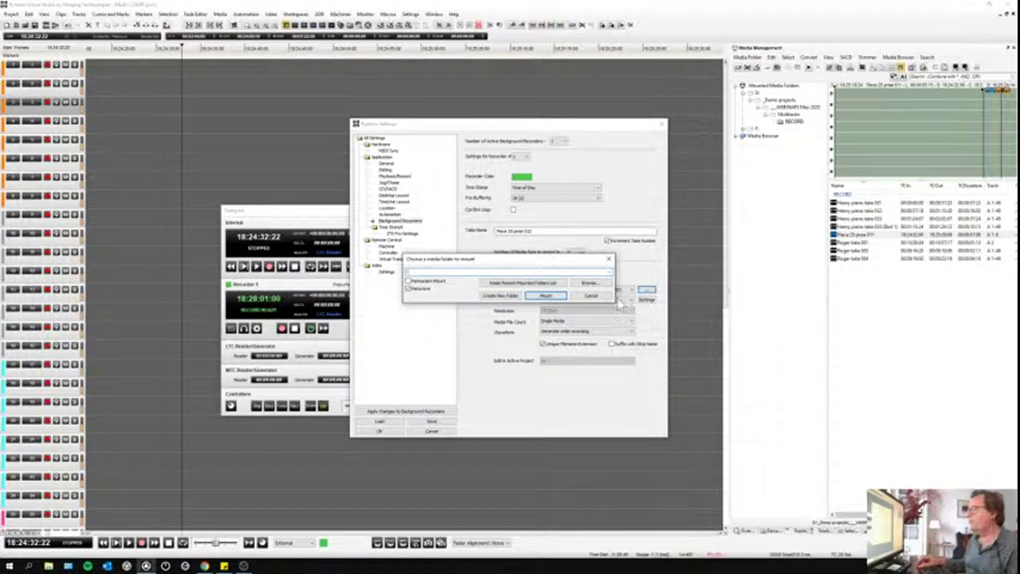
pyautogui.click(546, 296)
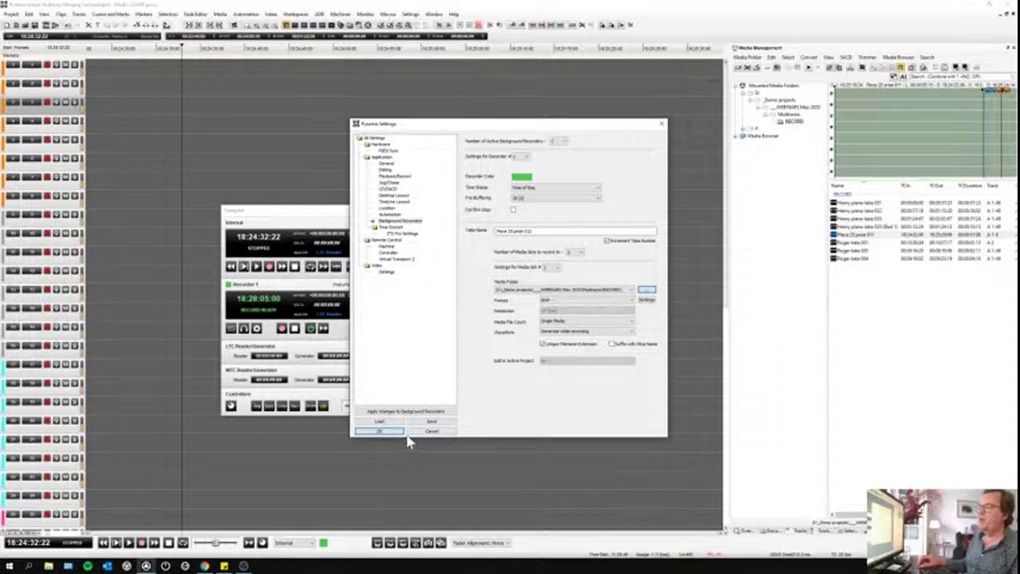
pyautogui.click(432, 430)
# Step: Record a take with Recorder 1 and stop it
pyautogui.click(284, 328)
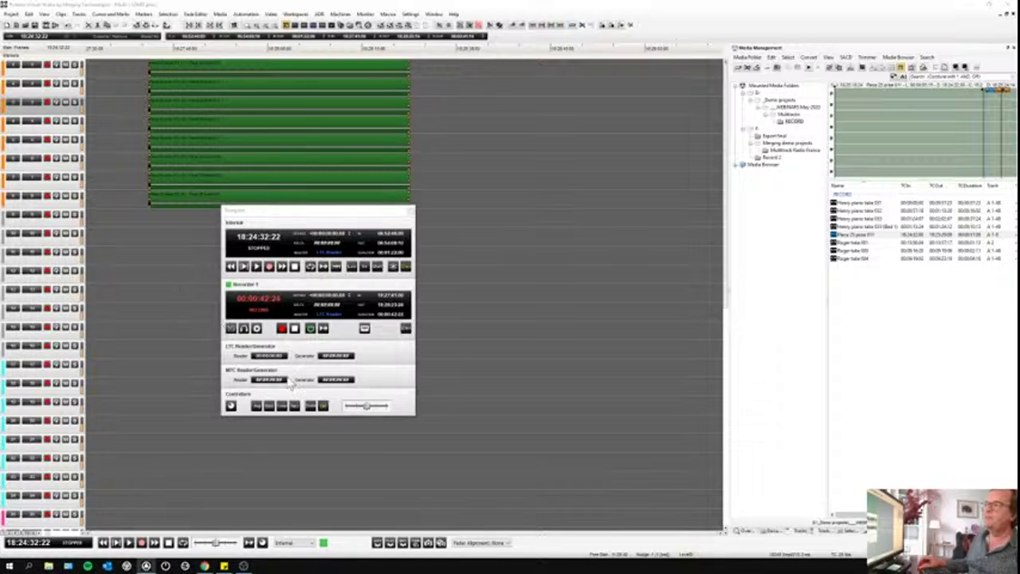
pyautogui.click(294, 328)
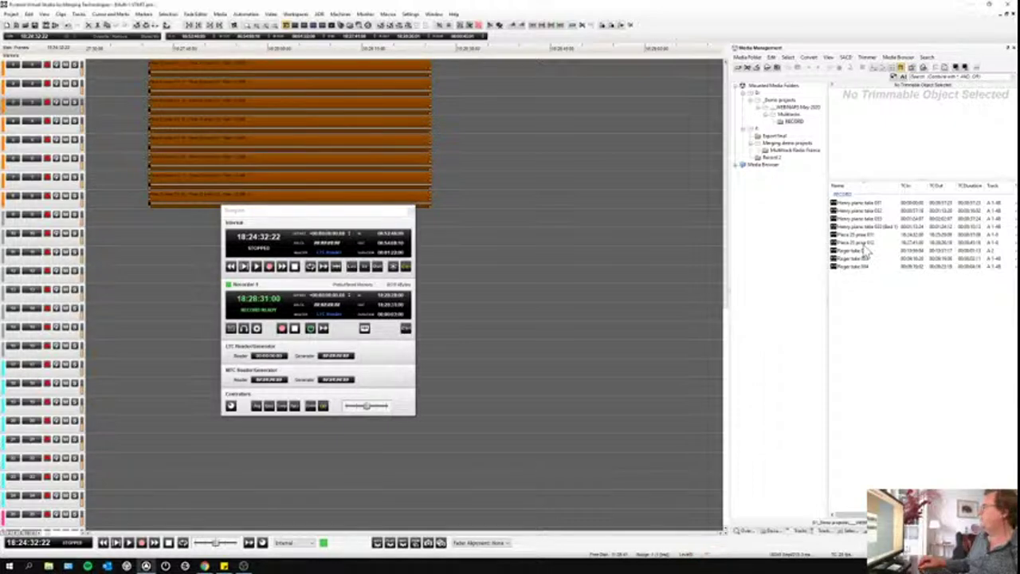
# Step: Check the new take Piece 25 prise 012 in both the RECORD and Record 2 media folders
pyautogui.click(863, 243)
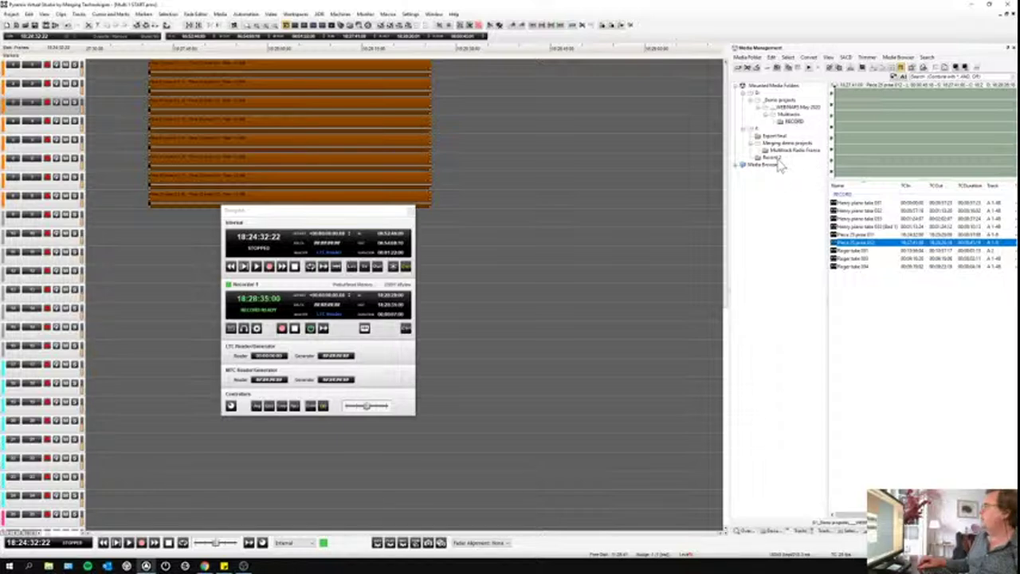
pyautogui.click(773, 158)
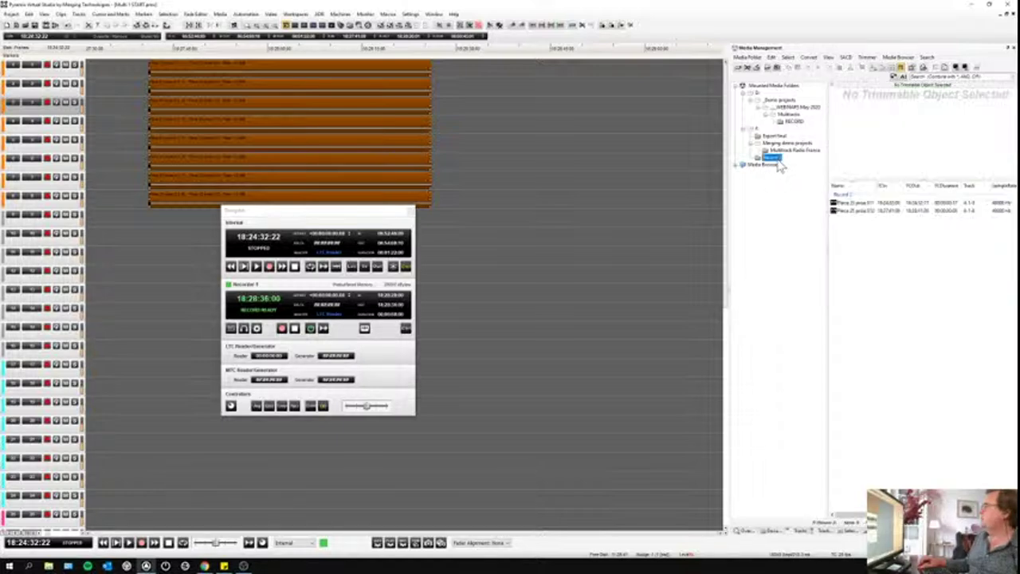
pyautogui.click(849, 212)
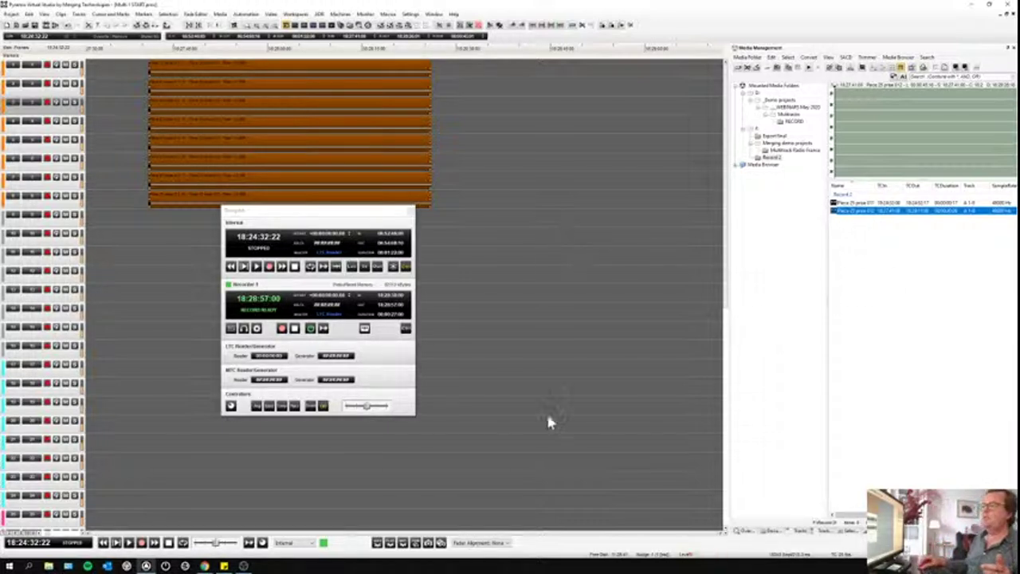
# Step: Take Recorder 1 out of record-ready and delete the recorded clips from the timeline
pyautogui.click(311, 328)
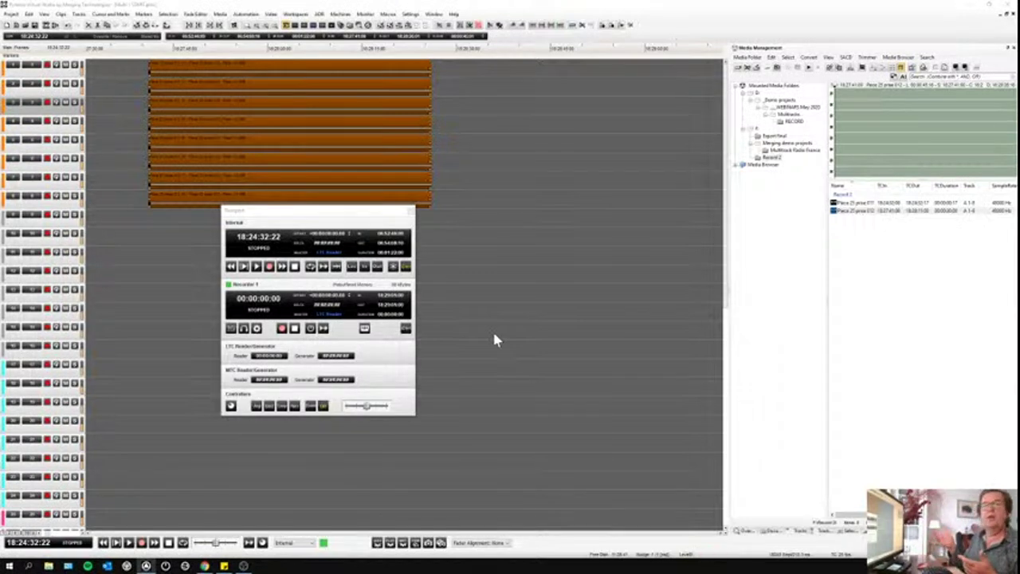
pyautogui.click(424, 148)
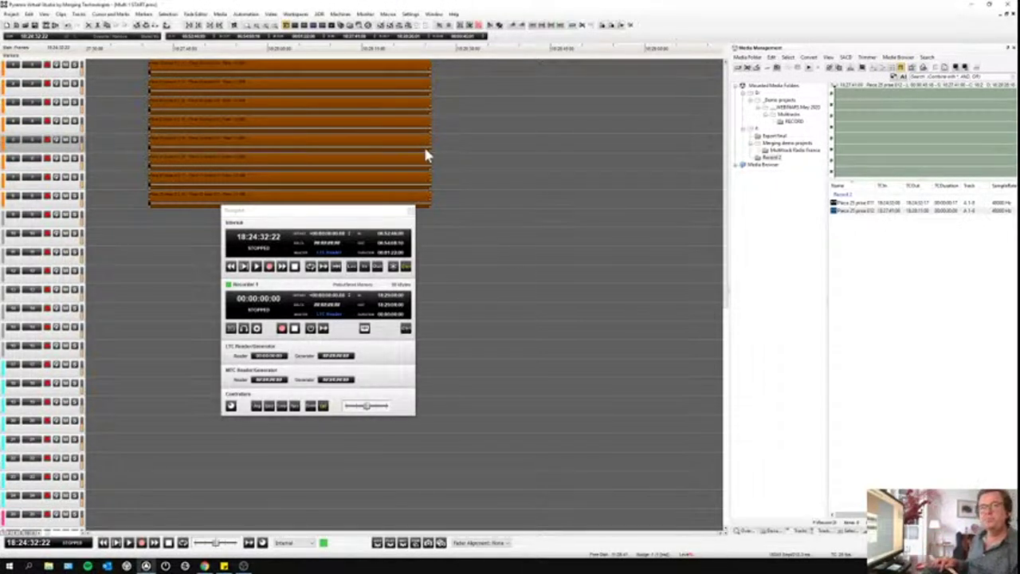
pyautogui.press('Delete')
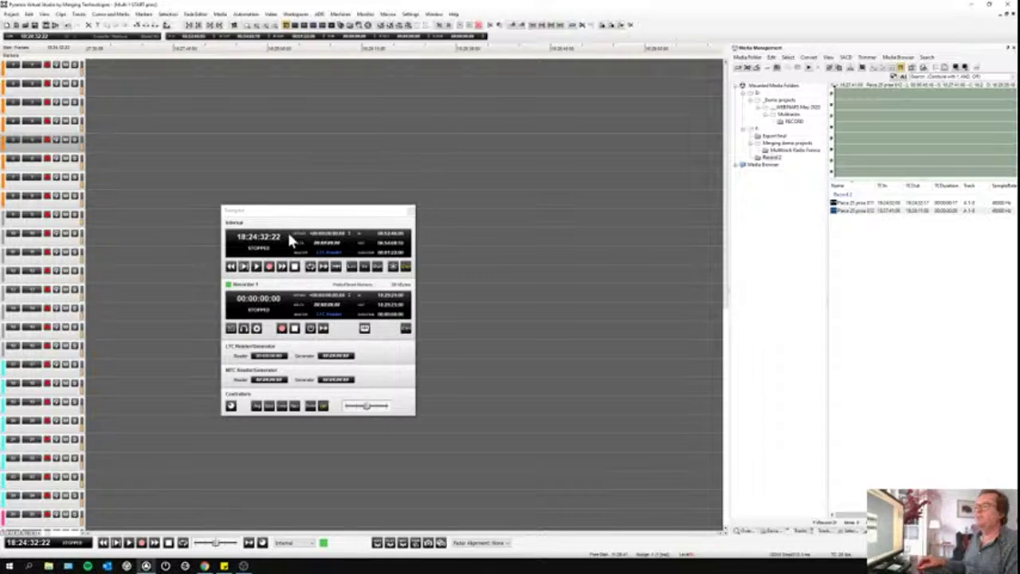
# Step: Close the Transport window and disarm recording on all tracks
pyautogui.click(411, 212)
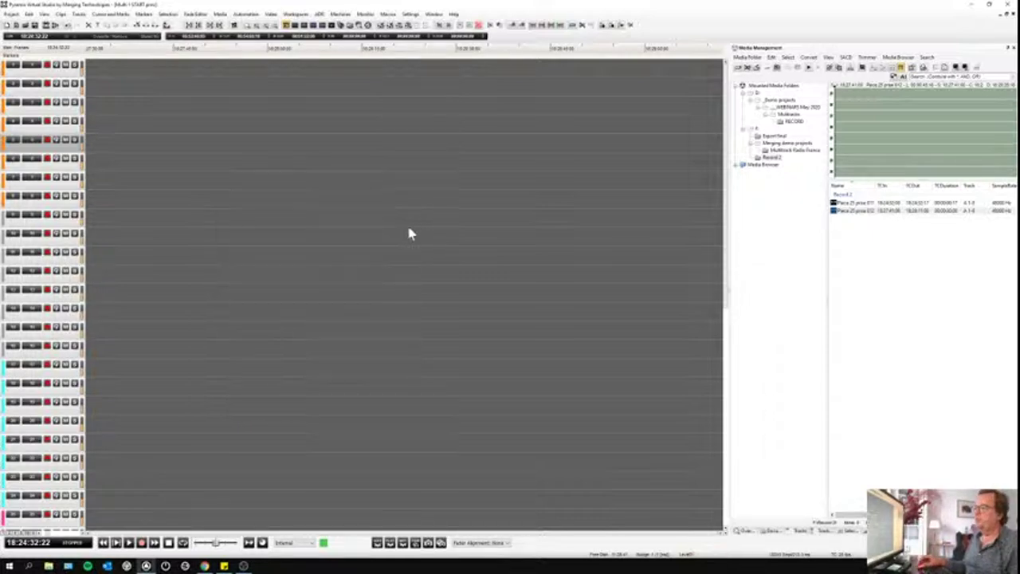
pyautogui.click(48, 65)
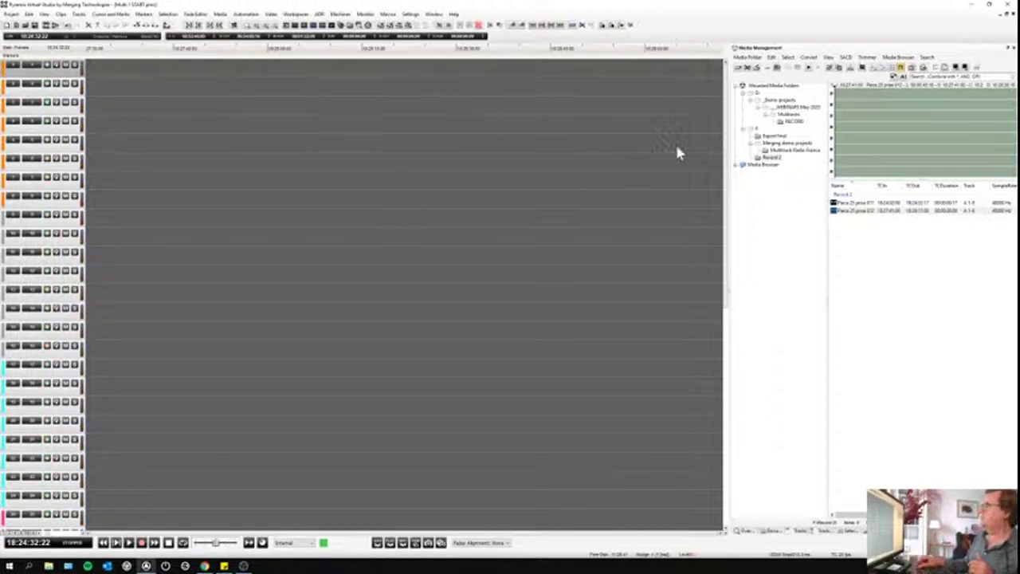
# Step: Load the PRISE 1 002 take from the Multitrack Radio France media folder into the trimmer and mark a short section
pyautogui.click(773, 151)
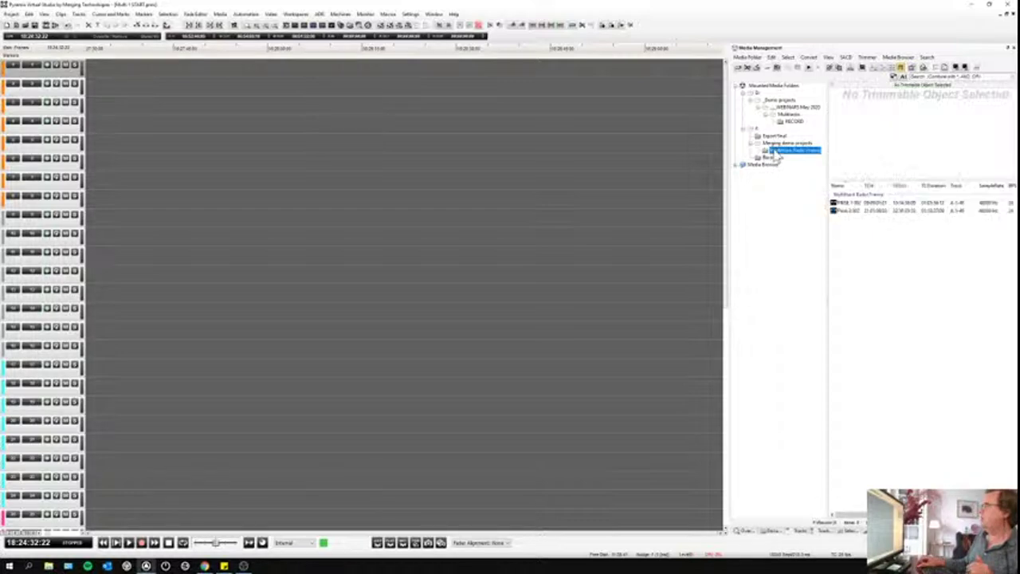
pyautogui.click(856, 203)
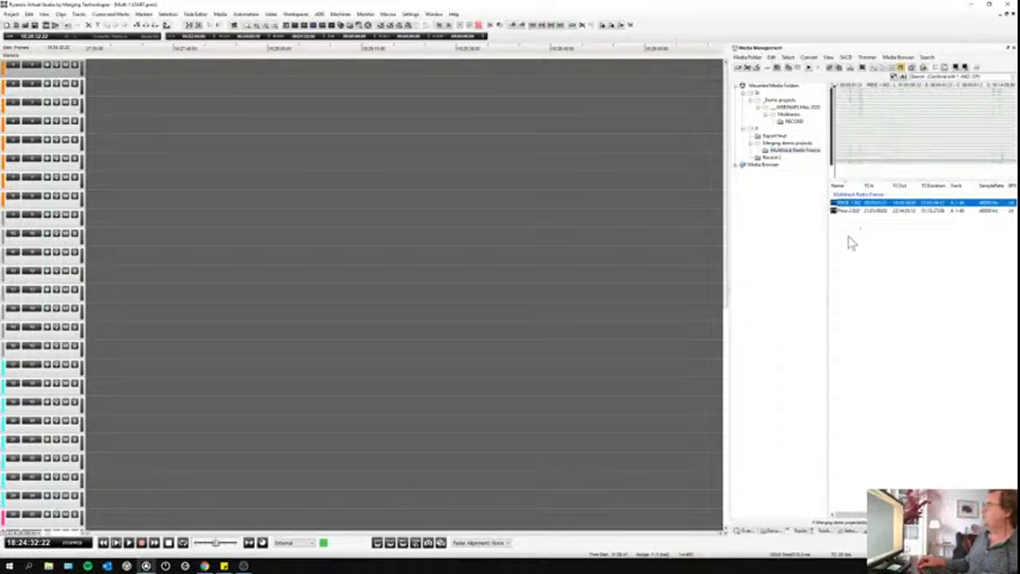
pyautogui.click(851, 243)
pyautogui.click(841, 206)
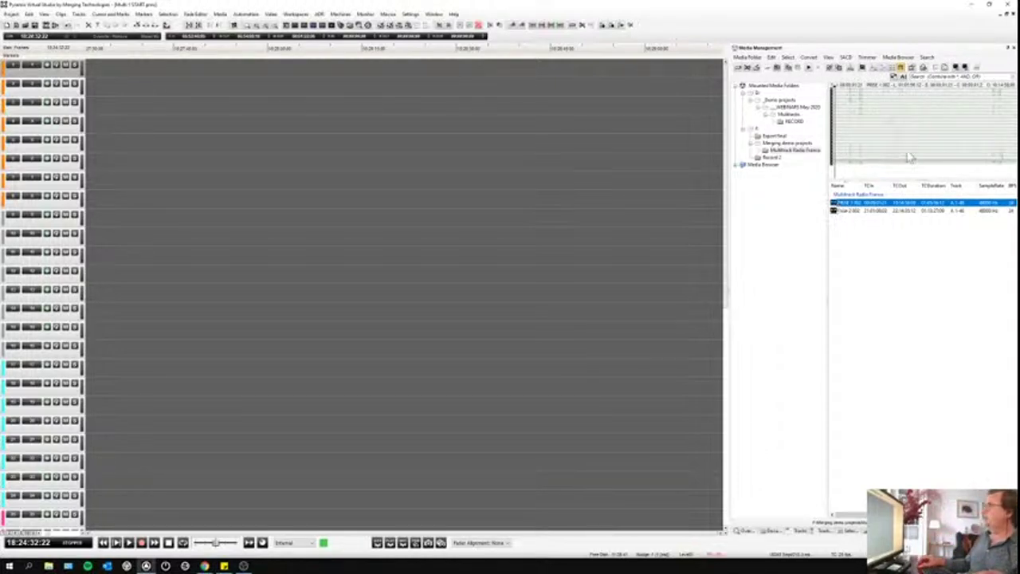
pyautogui.click(884, 135)
pyautogui.click(893, 131)
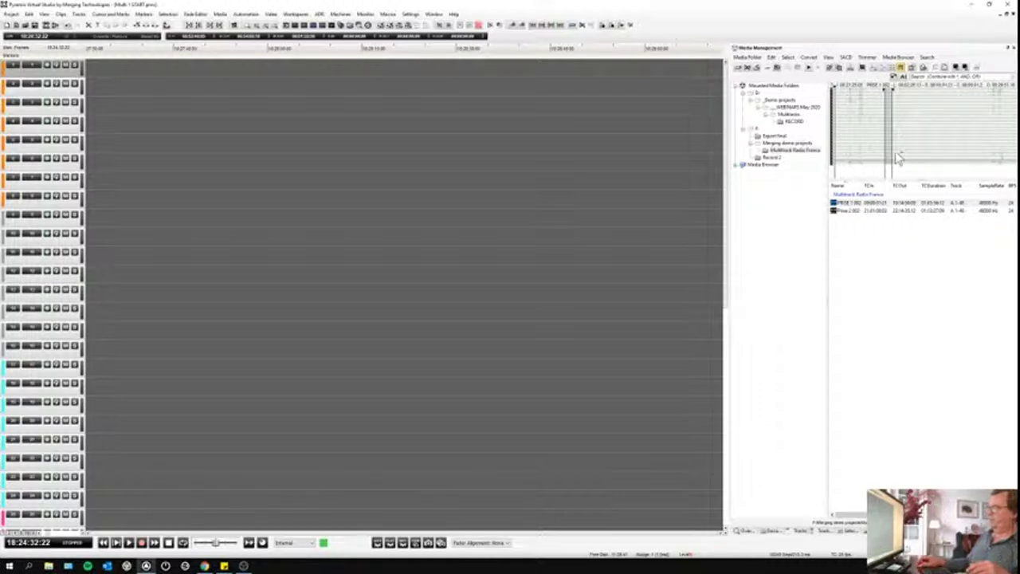
# Step: Place the marked section of PRISE 1 002 across the timeline tracks and move its clips earlier
pyautogui.moveTo(923, 112); pyautogui.dragTo(660, 70)
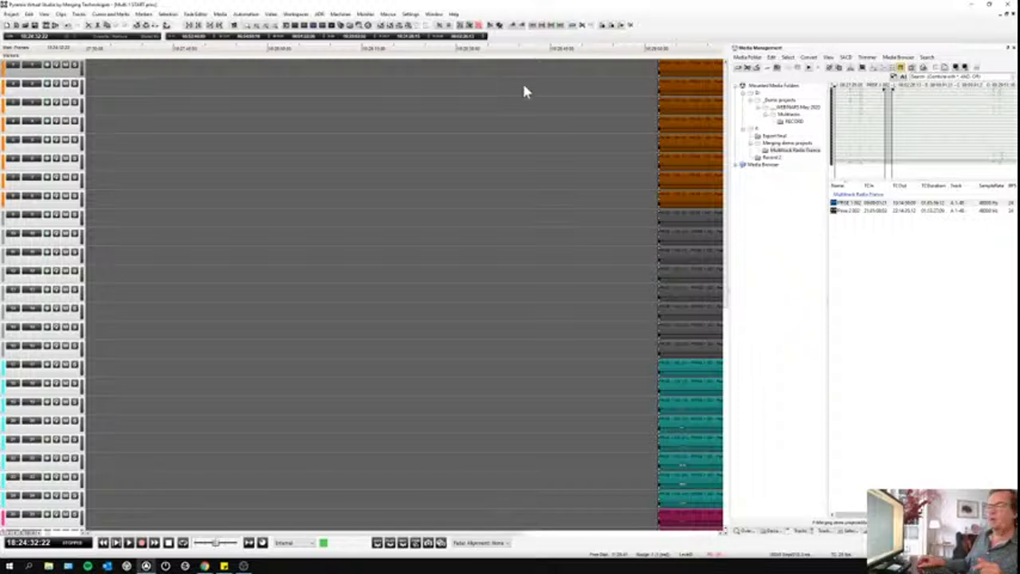
pyautogui.moveTo(668, 67); pyautogui.dragTo(502, 58)
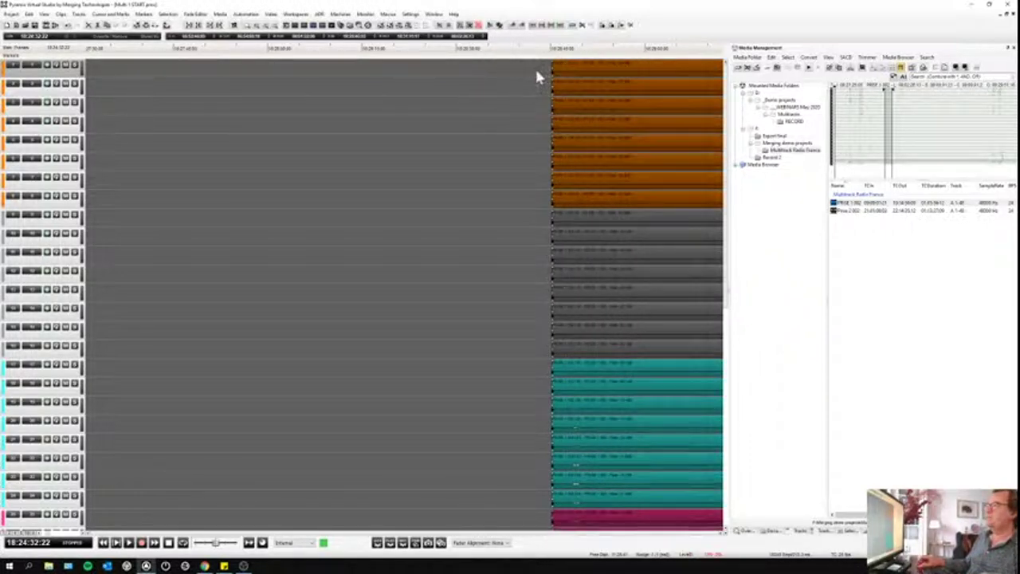
pyautogui.scroll(-2, 542, 66)
pyautogui.scroll(-3, 550, 71)
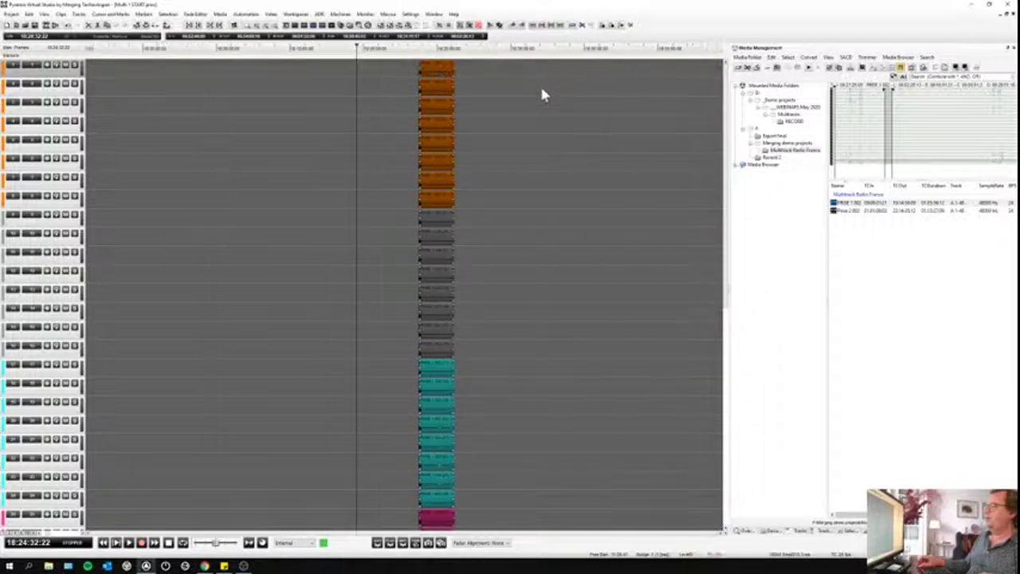
# Step: Mark a later section of PRISE 1 002 and place it at about 18:32:29, appended to the cursor sorted by name on the selected track
pyautogui.click(918, 105)
pyautogui.click(473, 48)
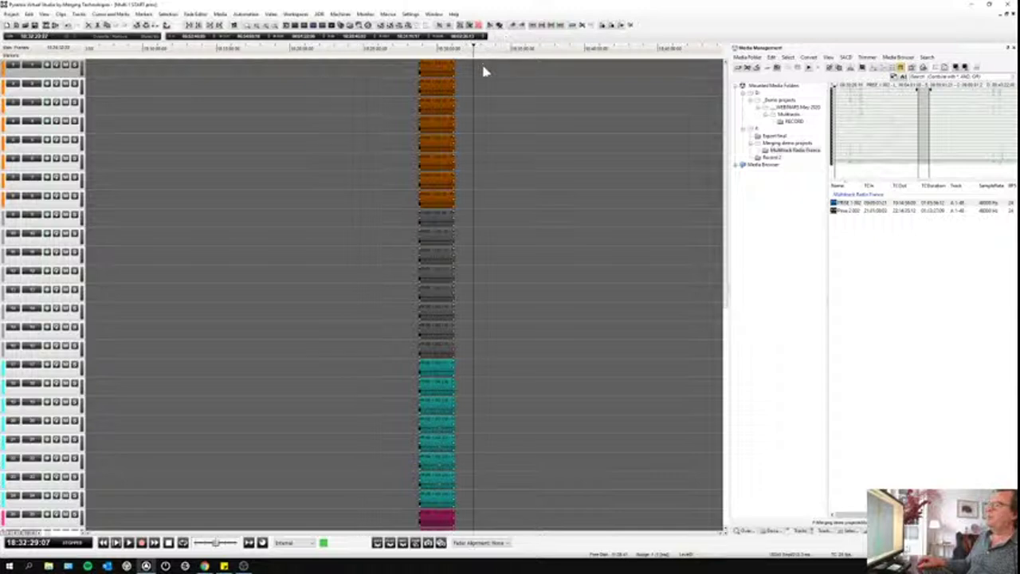
pyautogui.click(834, 203)
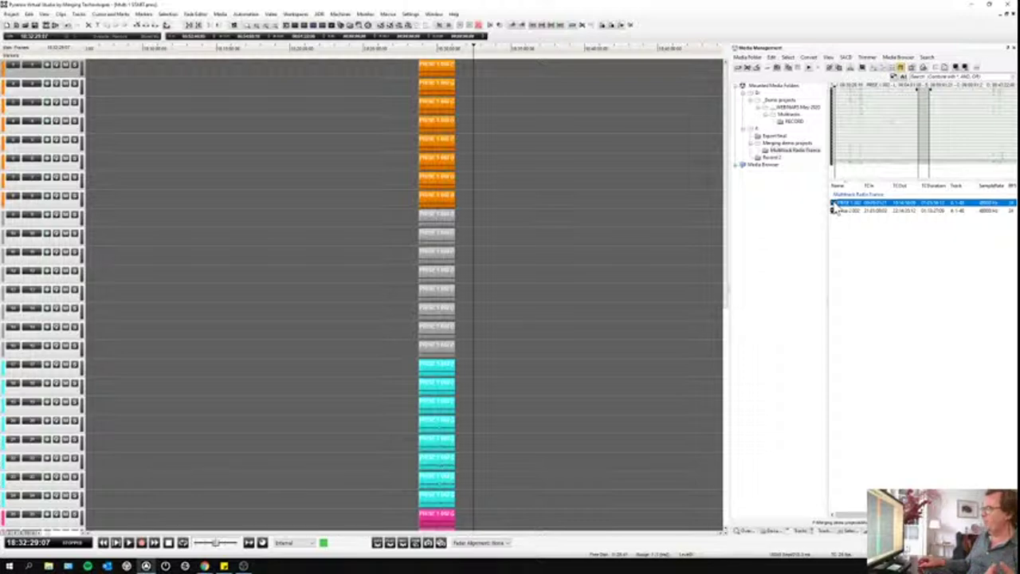
pyautogui.rightClick(835, 206)
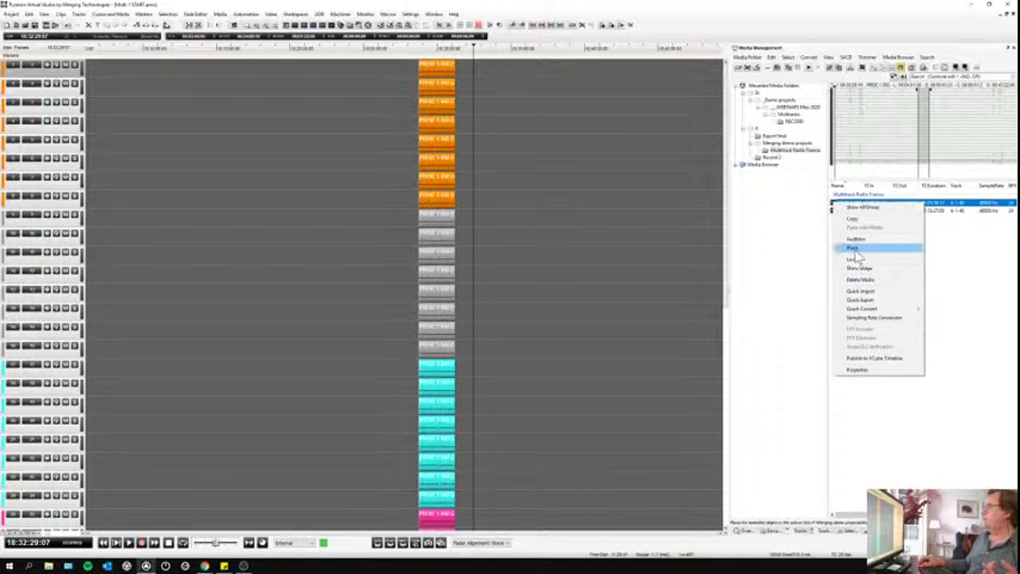
pyautogui.click(856, 249)
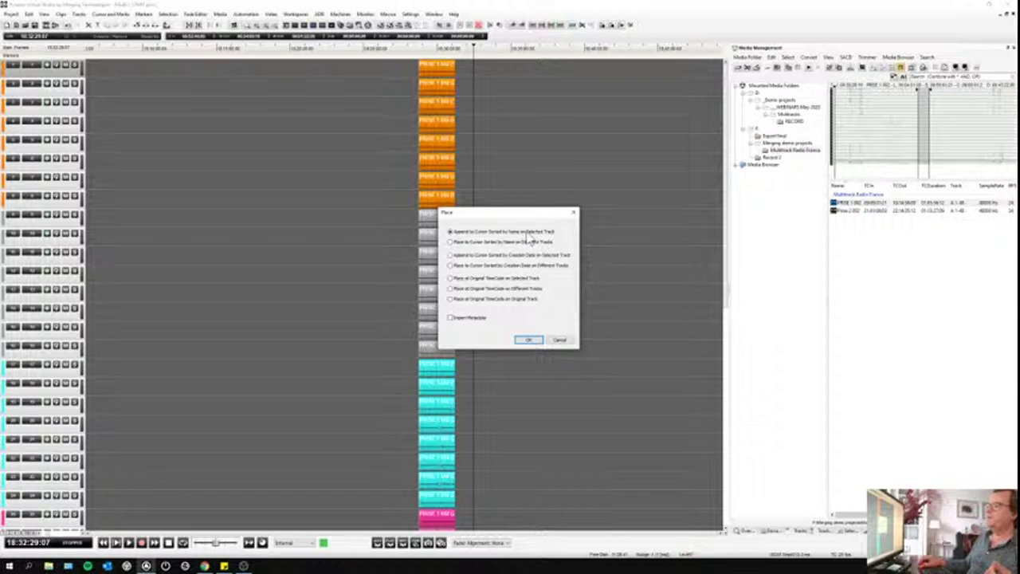
pyautogui.click(529, 339)
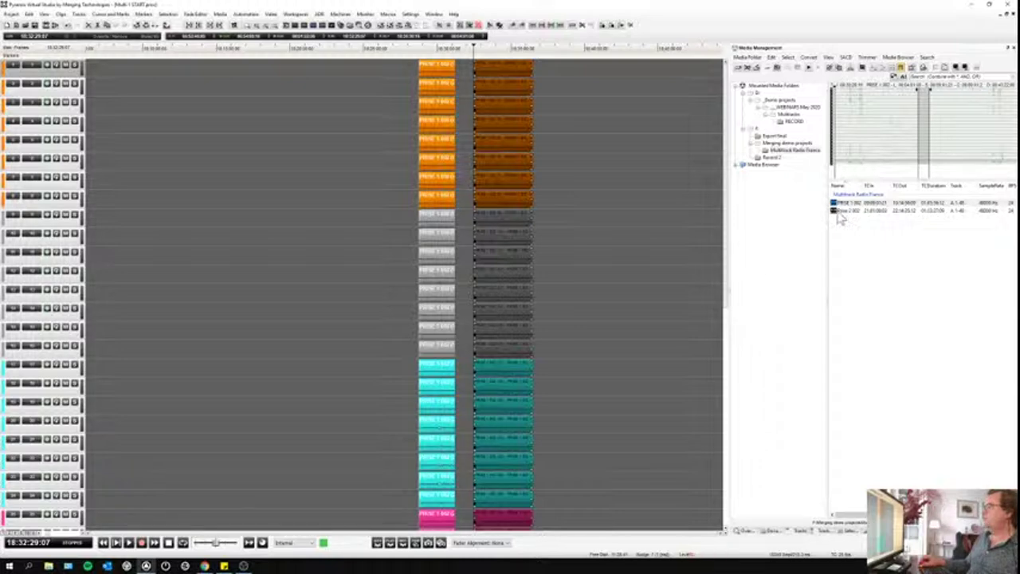
# Step: Bring both Radio France takes to the timeline to view the placement options, and cancel the placement
pyautogui.moveTo(839, 219); pyautogui.dragTo(568, 69)
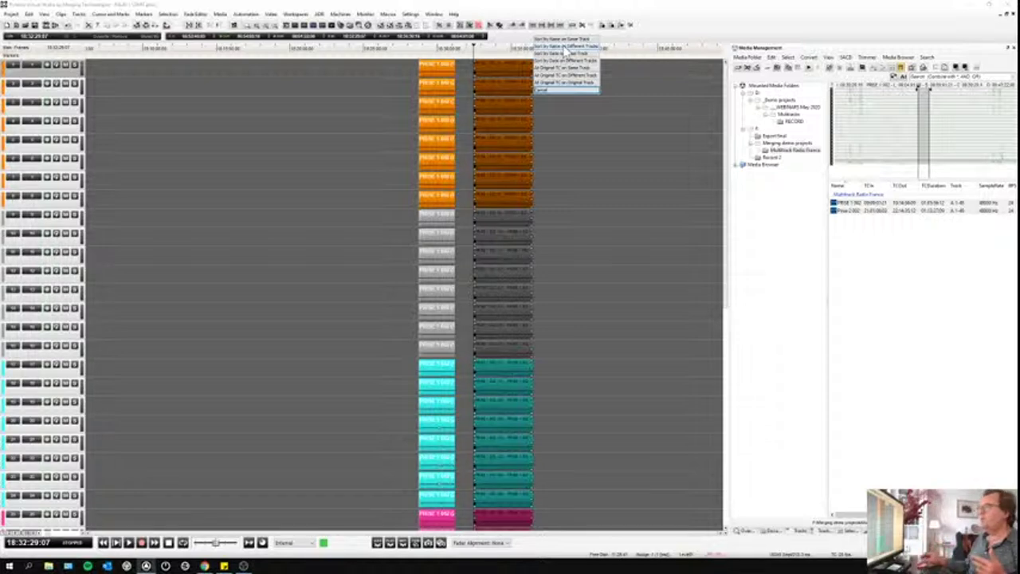
pyautogui.click(561, 91)
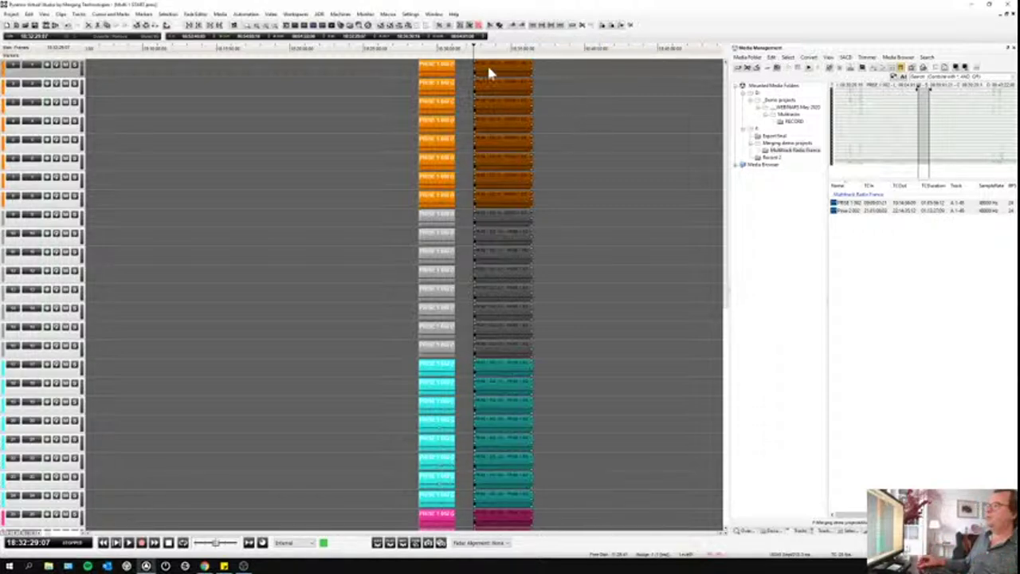
# Step: Move the second set of clips earlier so it overlaps the end of the first set in a crossfade, and clear the selection
pyautogui.moveTo(494, 66); pyautogui.dragTo(456, 108)
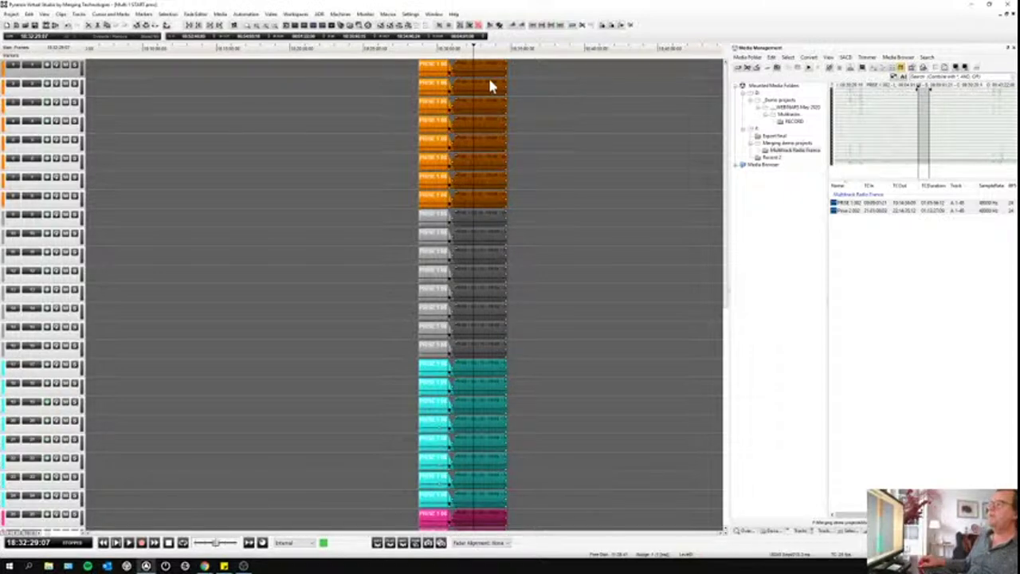
pyautogui.click(518, 98)
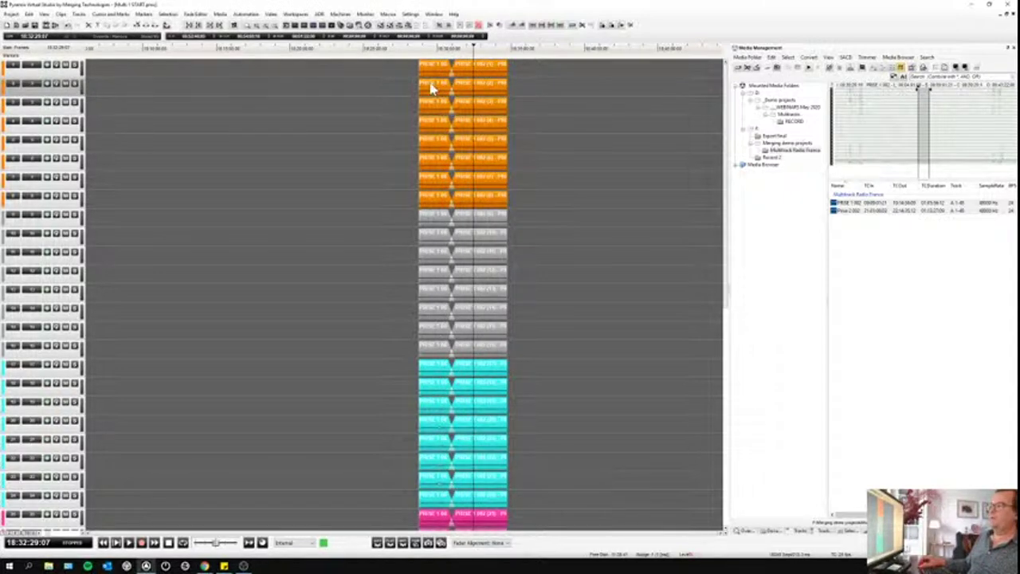
pyautogui.click(448, 100)
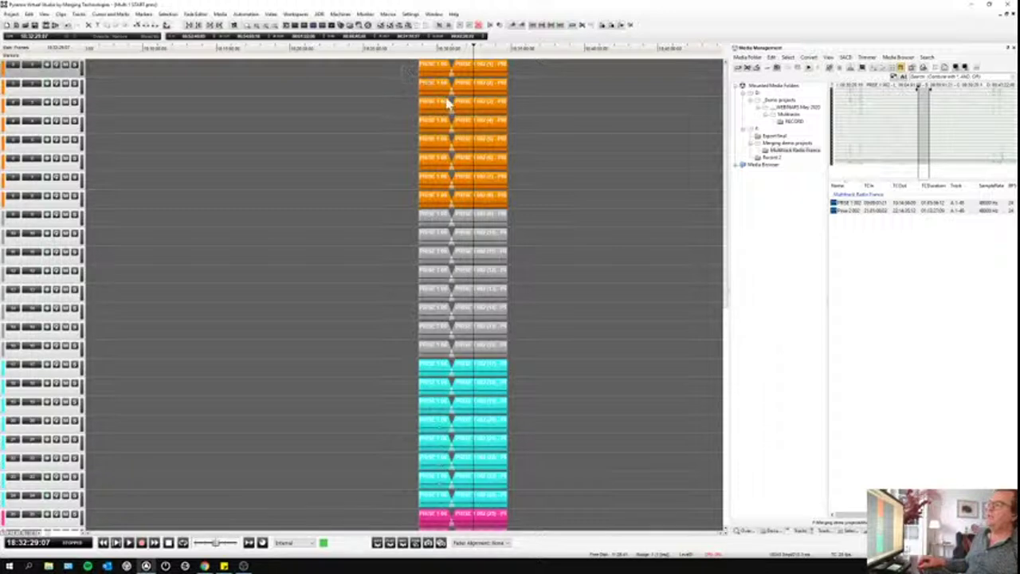
pyautogui.click(518, 144)
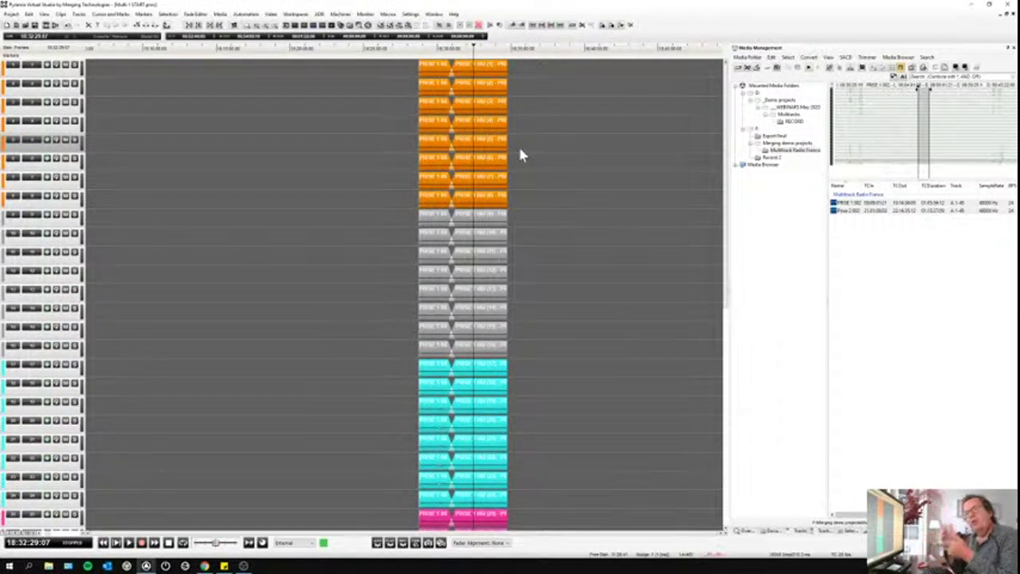
# Step: Select all clips in both sets and examine the media formats offered for a Mix Down
pyautogui.click(408, 89)
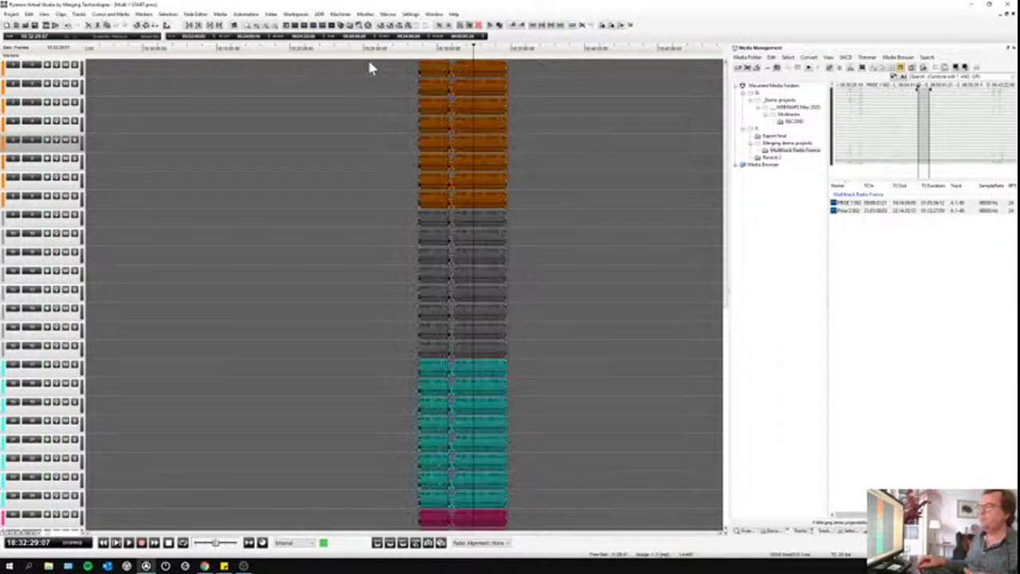
pyautogui.click(13, 15)
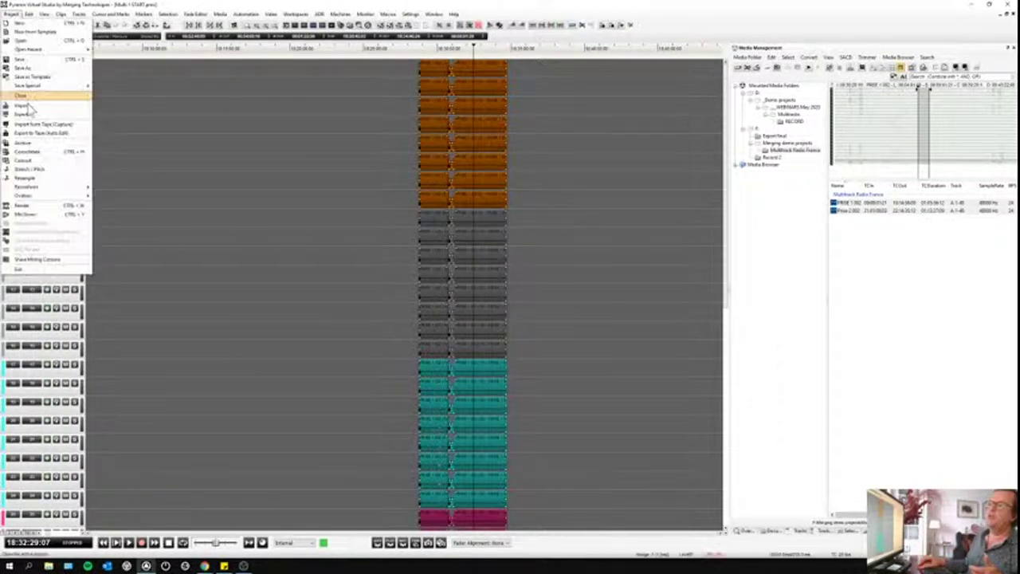
pyautogui.click(47, 222)
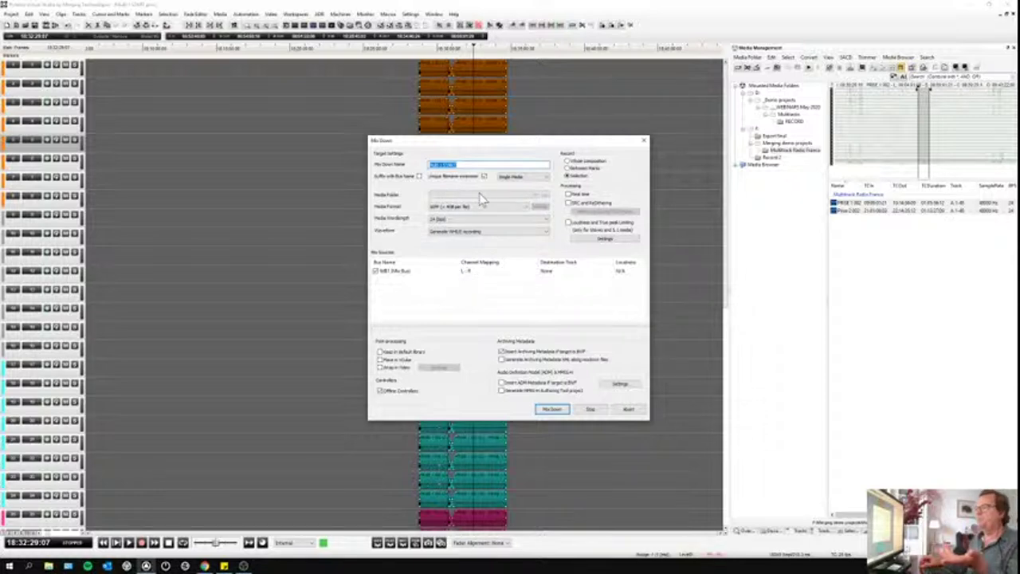
pyautogui.click(525, 207)
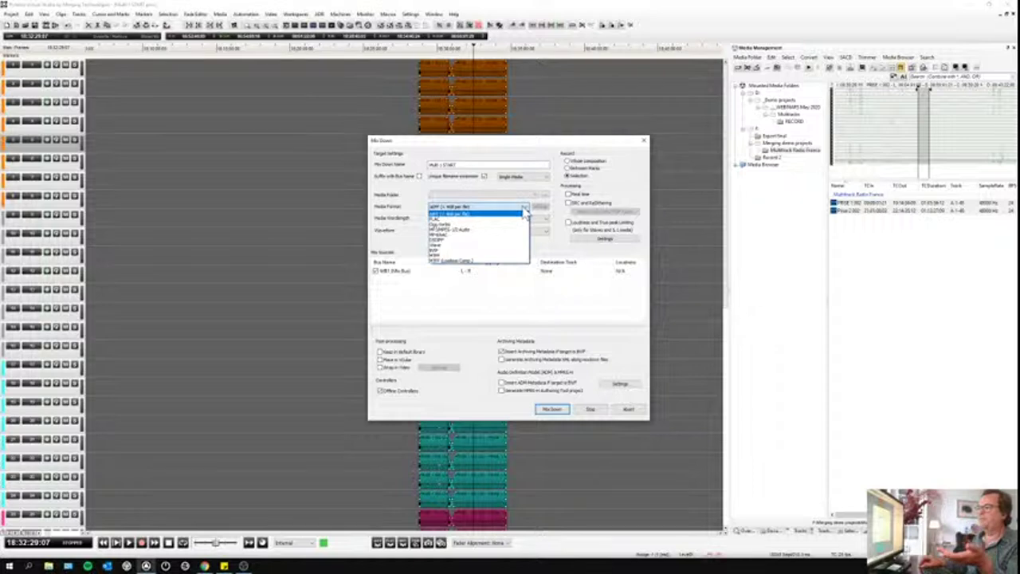
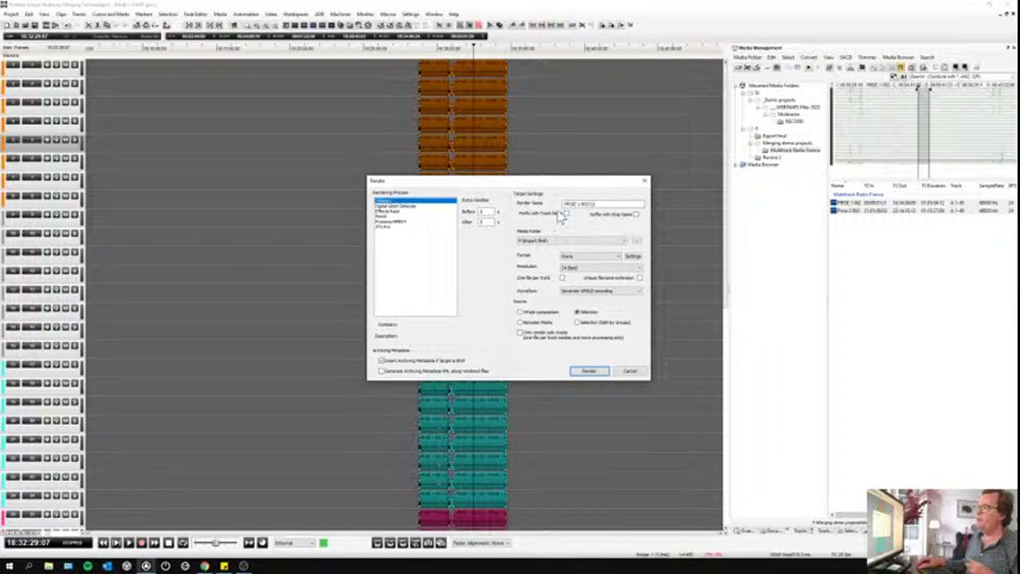
# Step: Set the Render to prefix files with the track name and write one file per track, and review the available formats
pyautogui.click(567, 214)
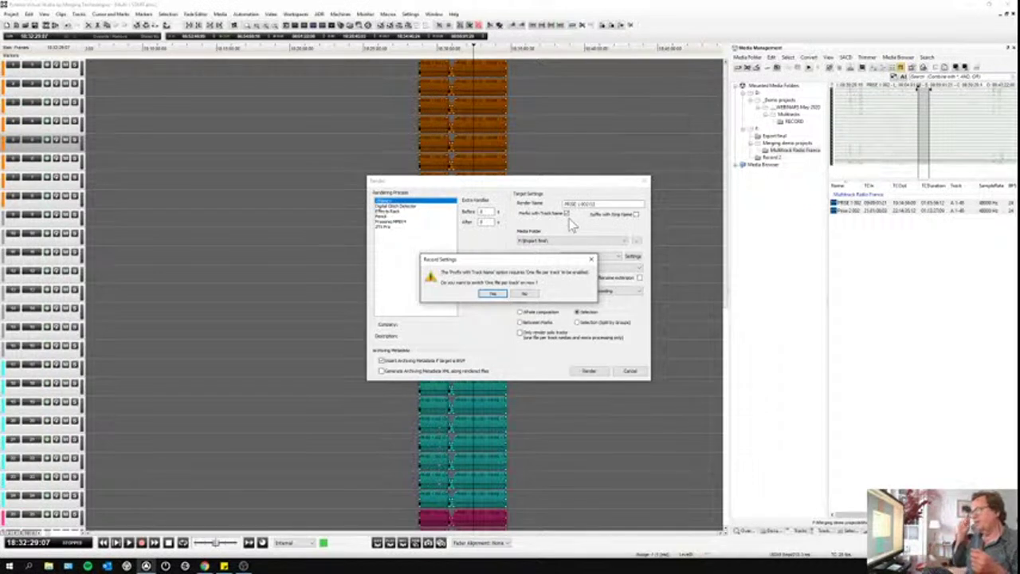
pyautogui.click(492, 293)
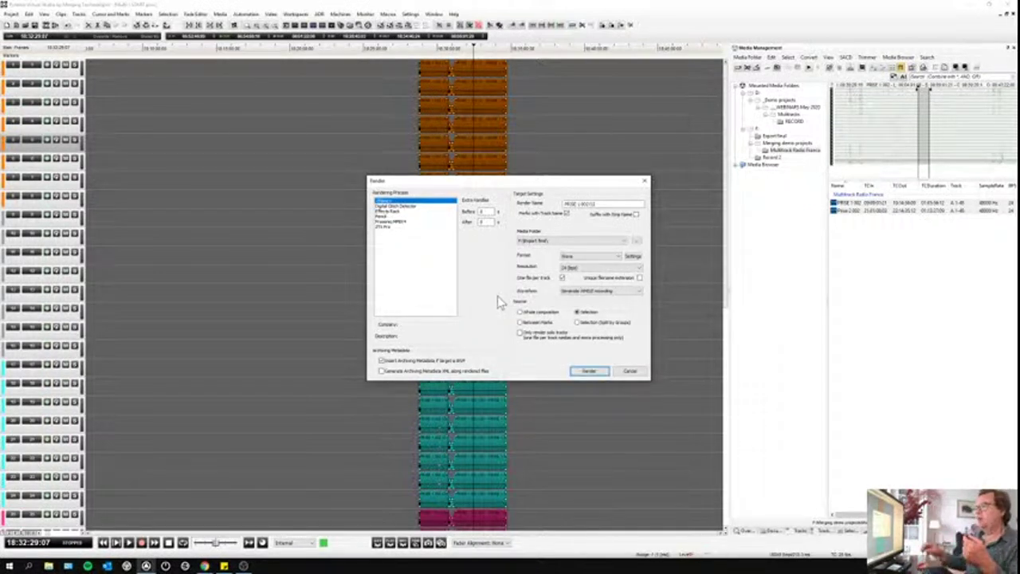
pyautogui.click(592, 257)
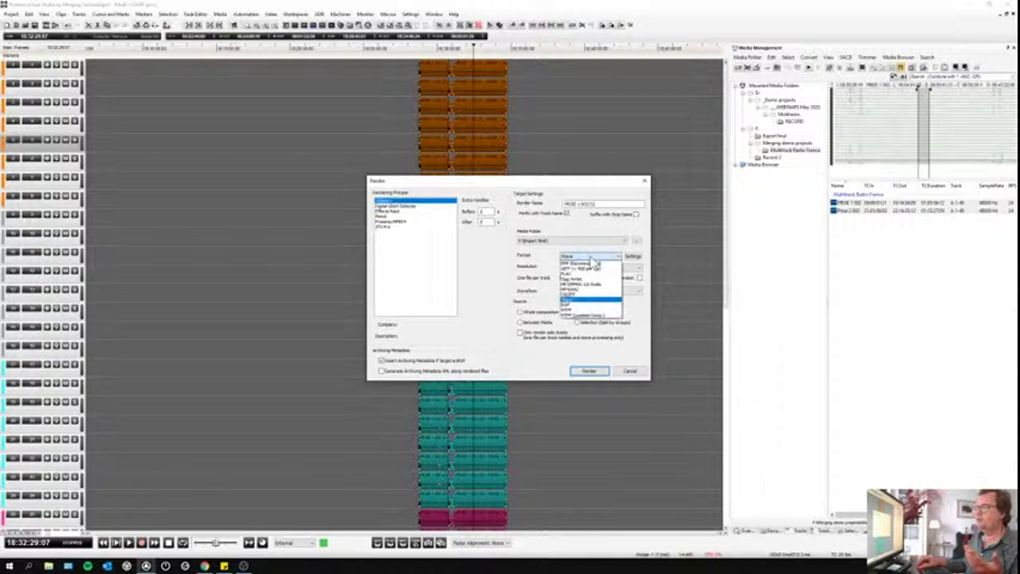
pyautogui.click(589, 231)
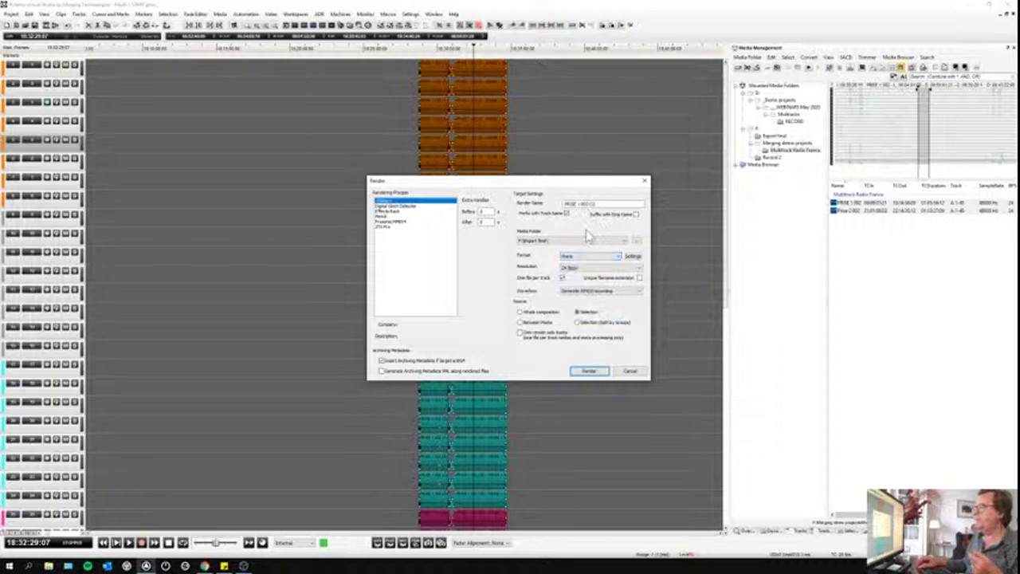
pyautogui.press('Tab')
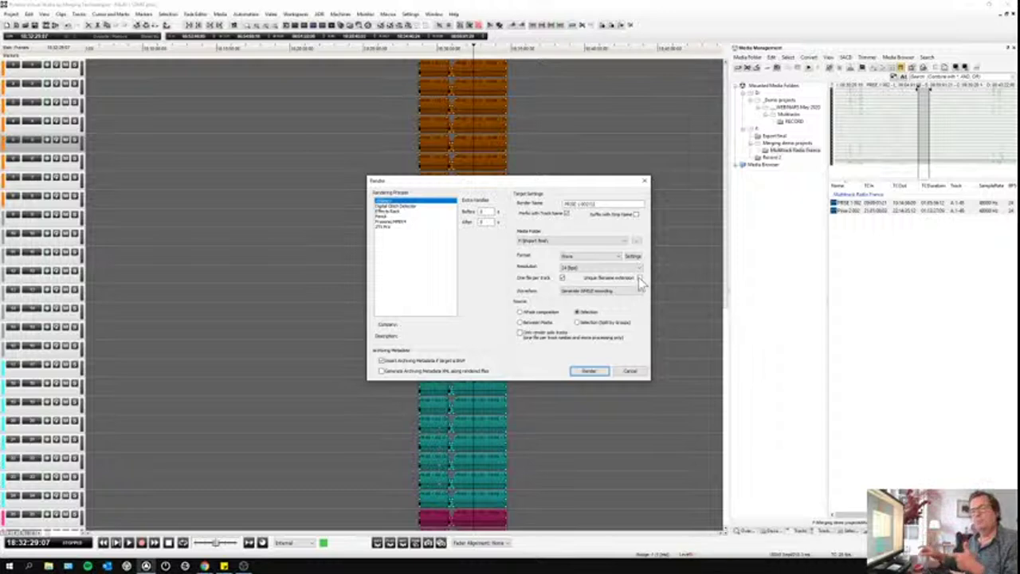
# Step: Try the Render source options, including Selection (Split by Groups), and cancel the render
pyautogui.click(577, 312)
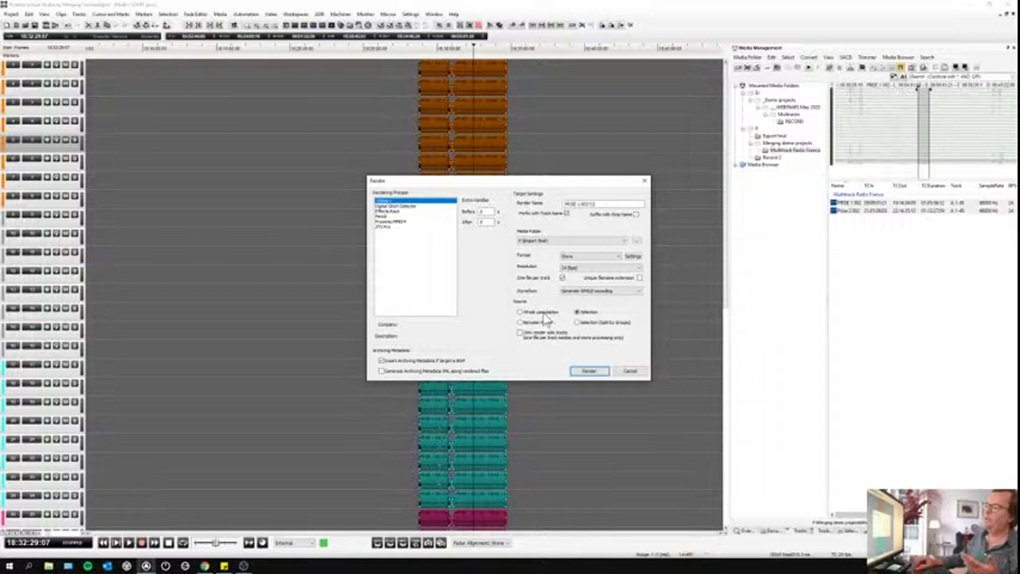
pyautogui.click(546, 313)
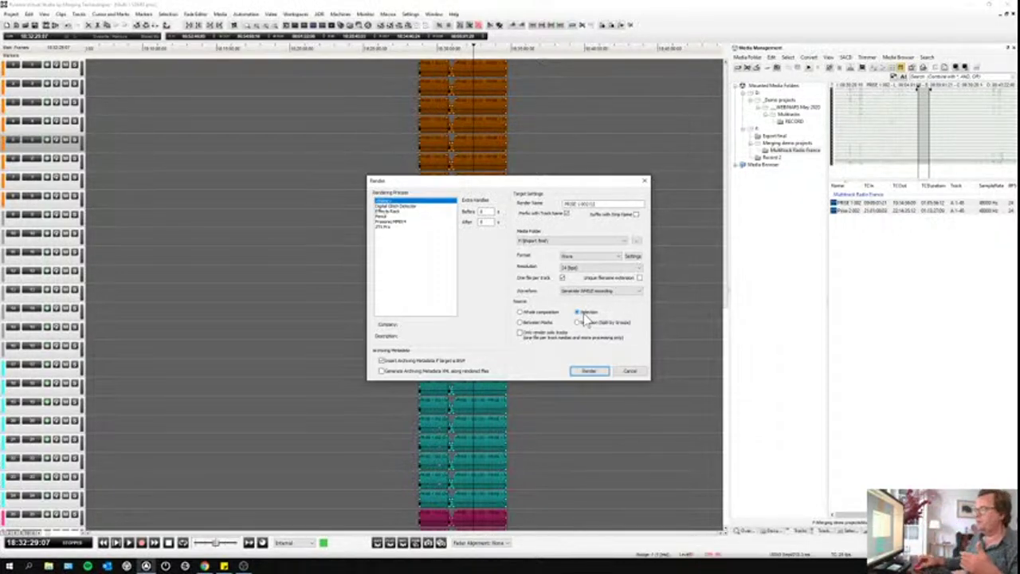
pyautogui.click(588, 323)
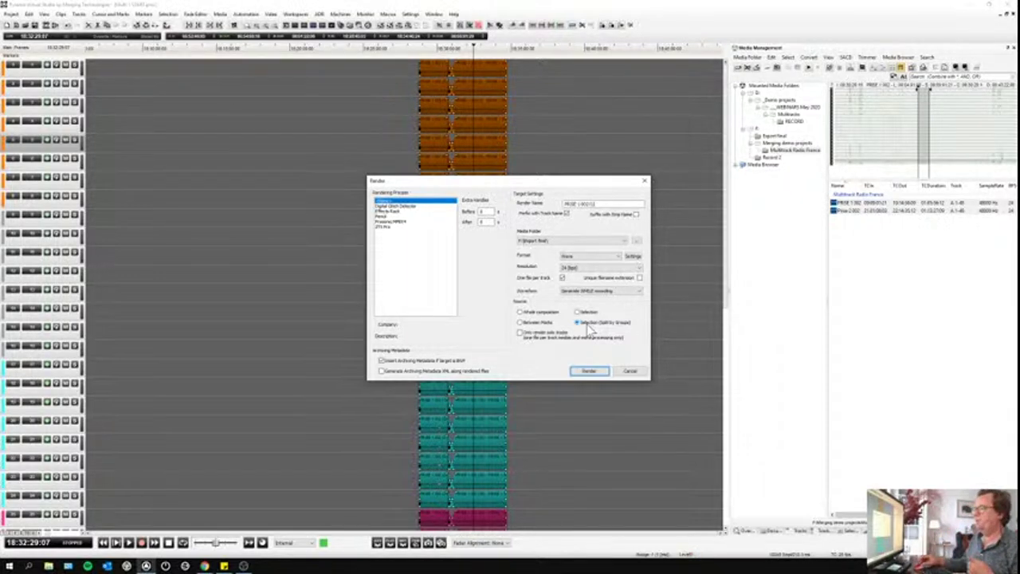
pyautogui.click(628, 371)
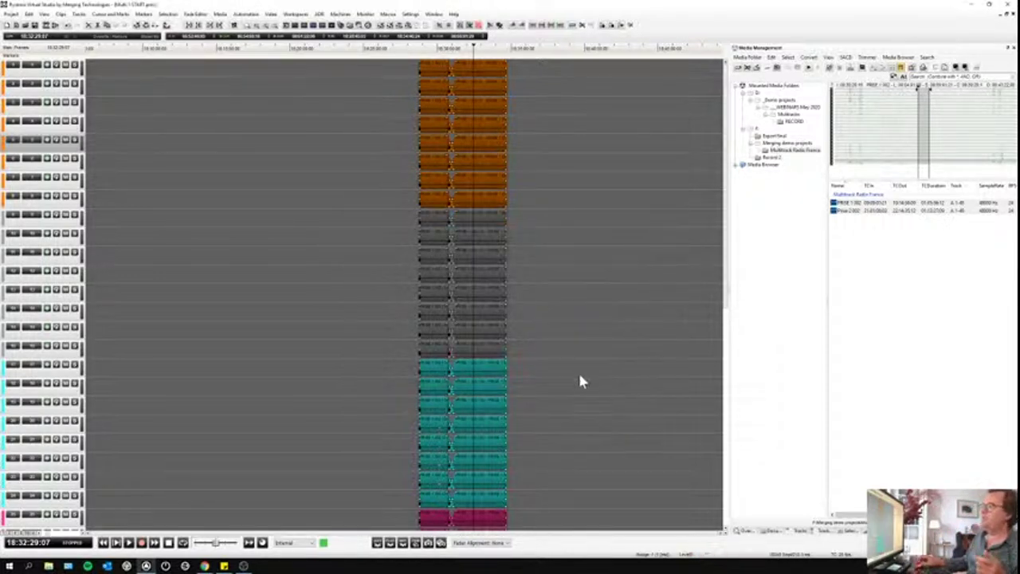
# Step: Lock the selected timeline clips and clear the selection
pyautogui.click(62, 15)
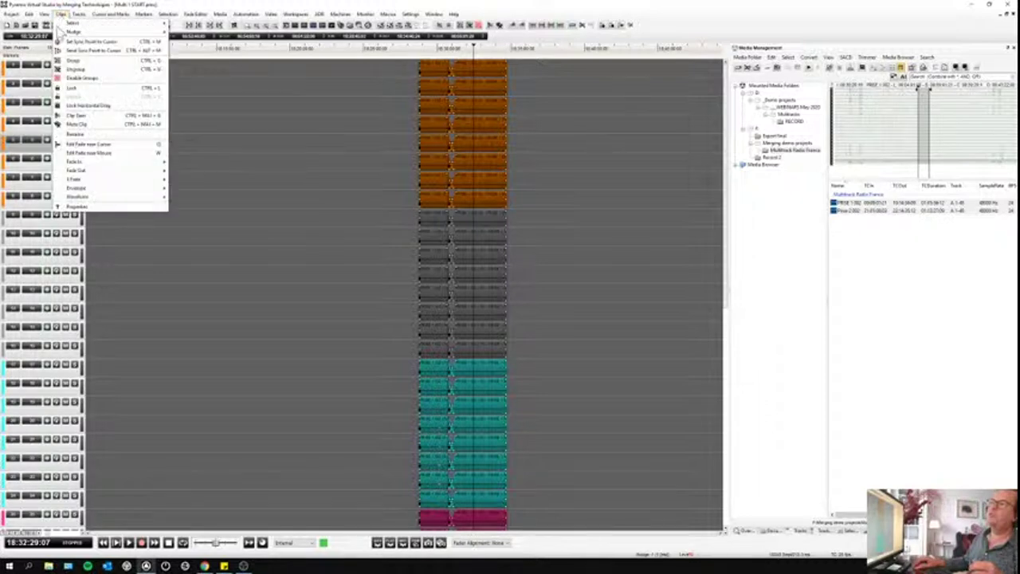
pyautogui.click(70, 88)
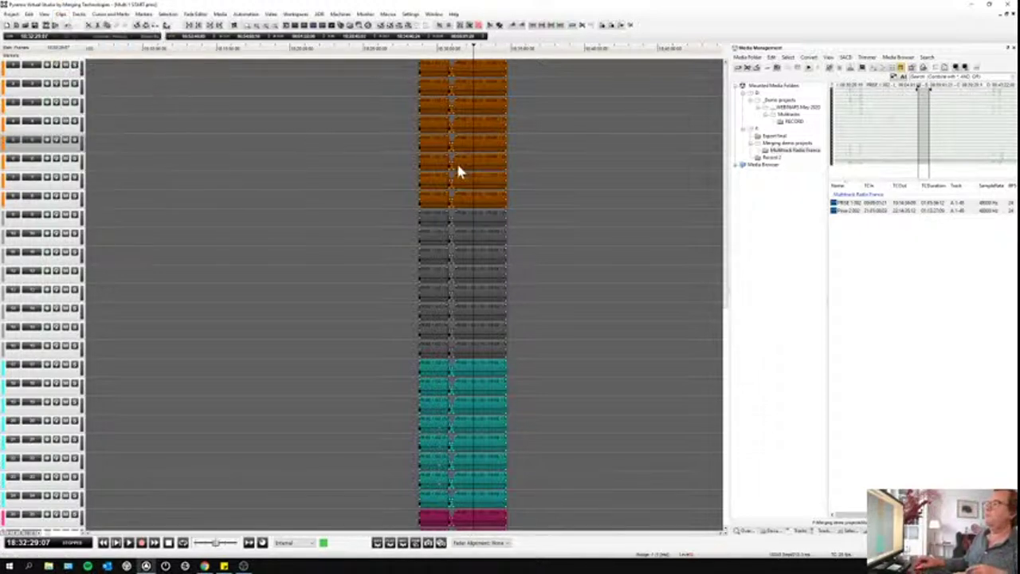
pyautogui.click(481, 102)
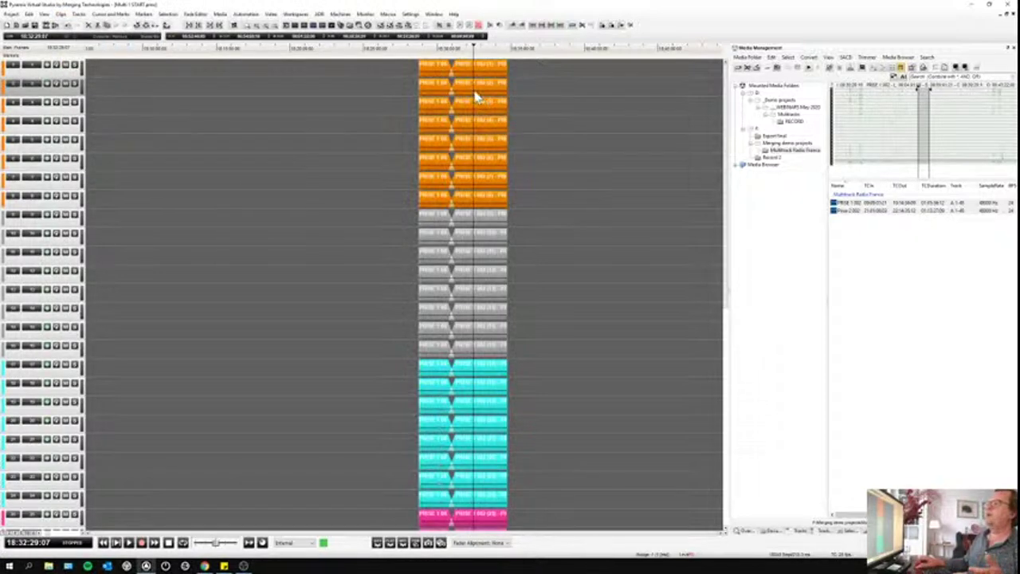
# Step: Duplicate the edited clip group across all tracks, placing the copy at 18:36:33:24 on the timeline
pyautogui.click(476, 92)
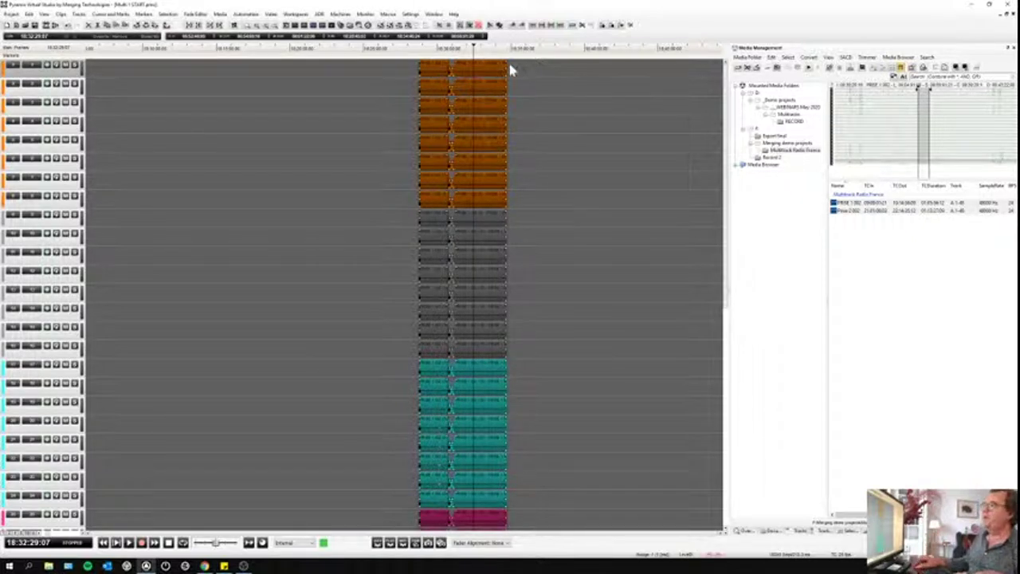
pyautogui.click(533, 48)
pyautogui.hotkey('ctrl', 'v')
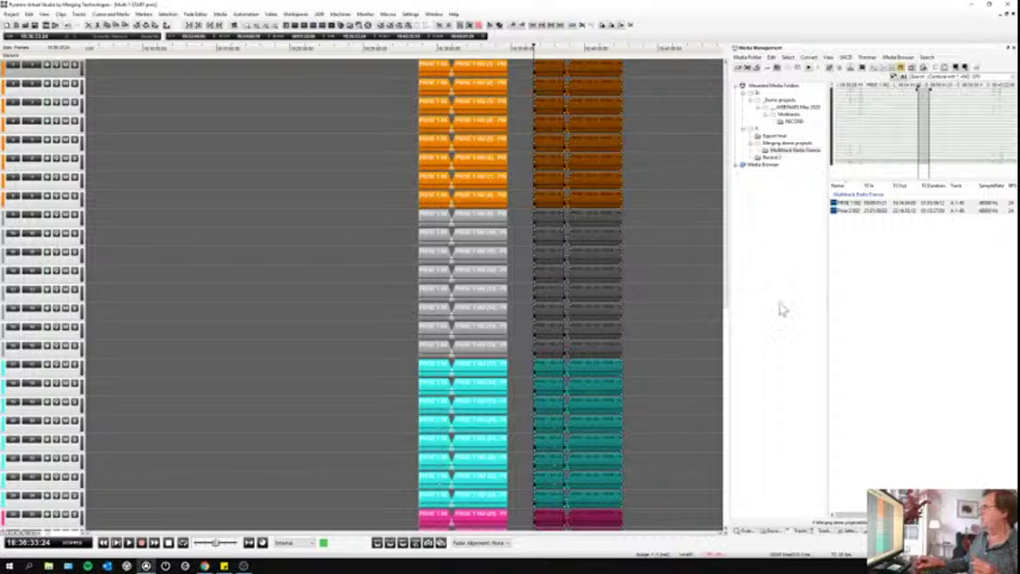
# Step: Show the selection properties and rename the original clip group as SONG 1
pyautogui.click(851, 531)
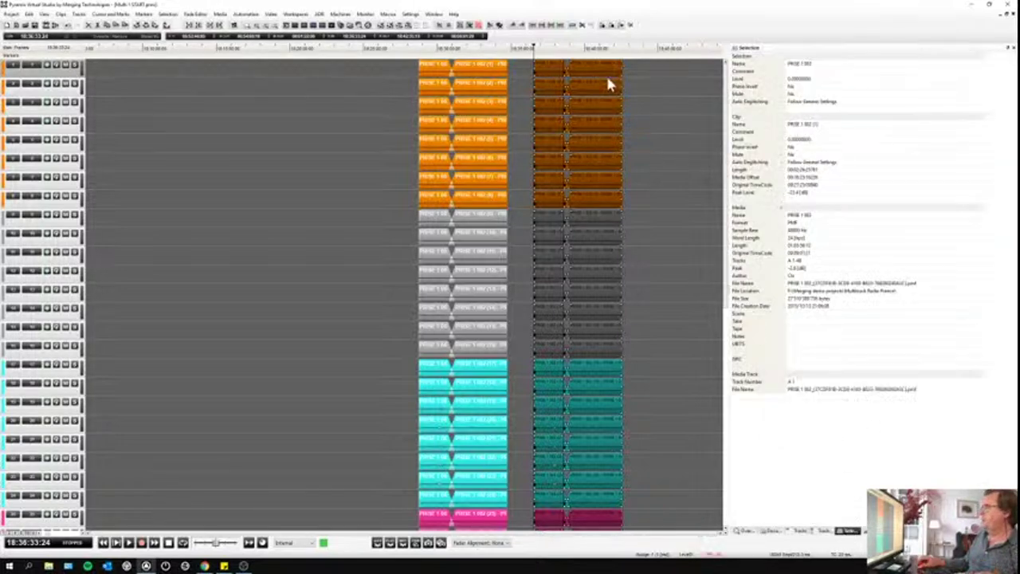
pyautogui.click(501, 78)
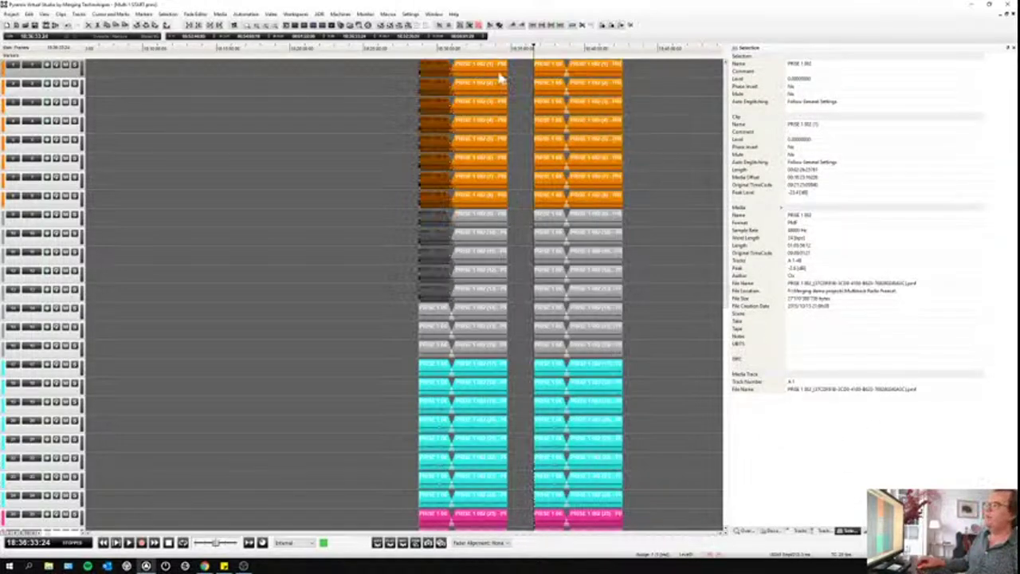
pyautogui.click(801, 64)
pyautogui.write('SONG')
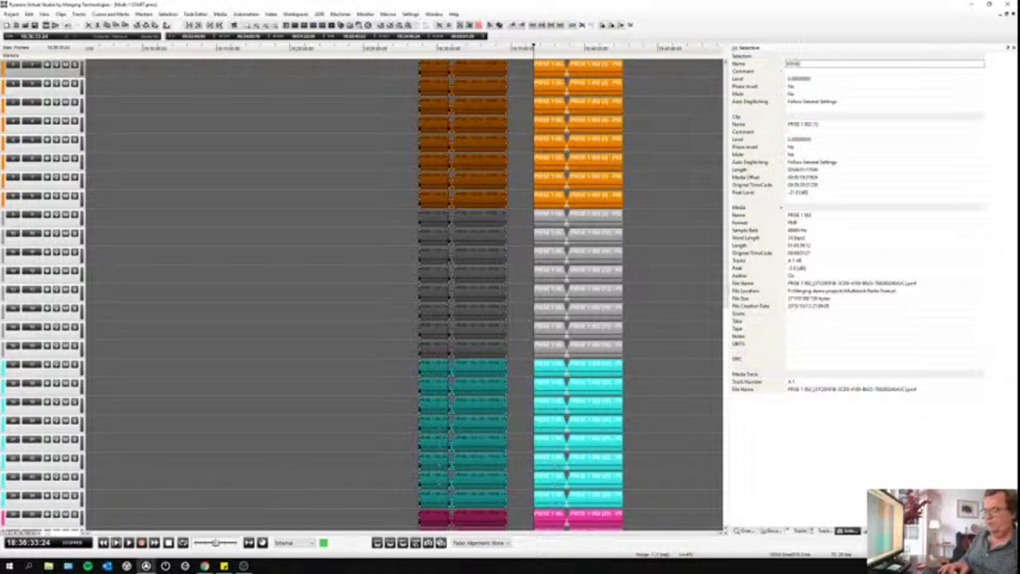
pyautogui.press('Return')
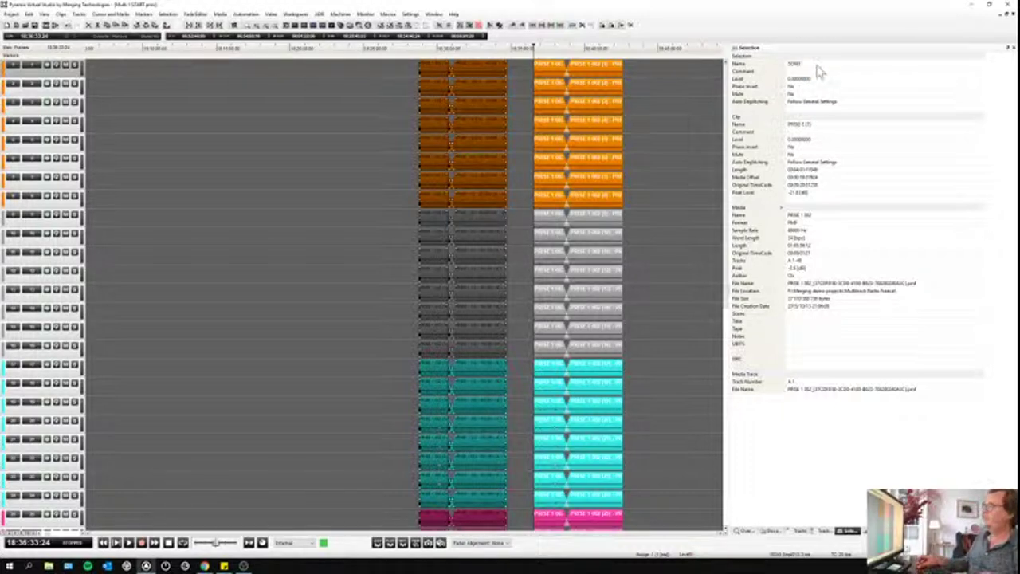
# Step: Rename the copied clip group as SONG 2 and return to the media management view
pyautogui.click(598, 74)
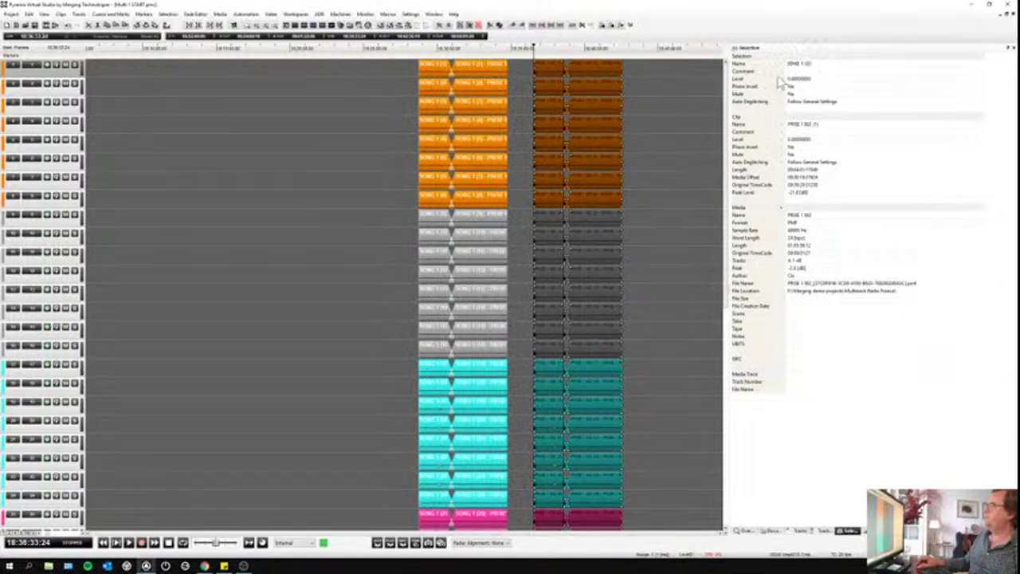
pyautogui.click(805, 64)
pyautogui.write('S')
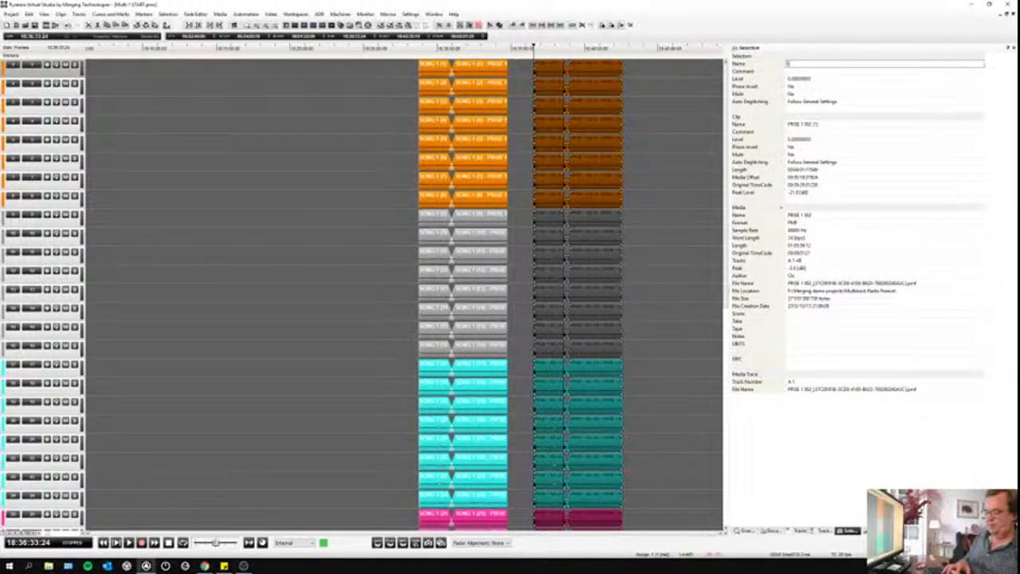
pyautogui.write('ONG 1')
pyautogui.press('Return')
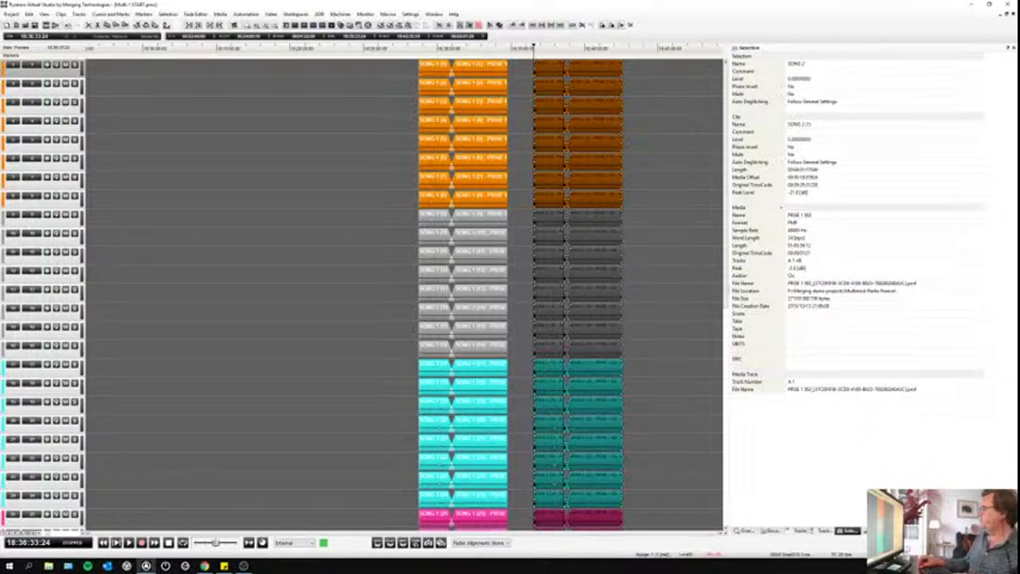
pyautogui.click(770, 531)
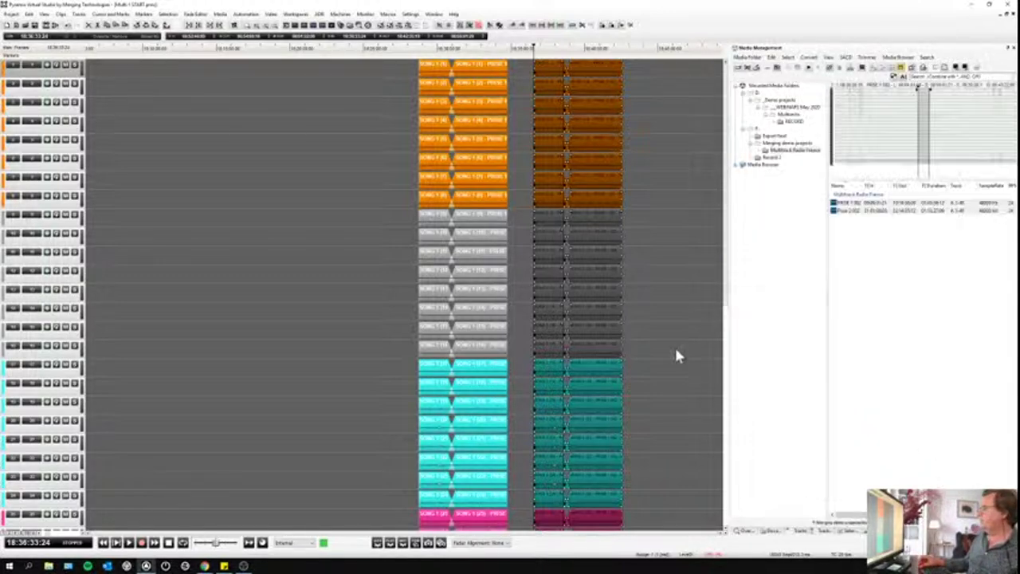
# Step: Select both song groups, try Selection (Split by Groups) as the Render source, close the render settings and clear the selection
pyautogui.keyDown('ctrl'); pyautogui.click(545, 157); pyautogui.keyUp('ctrl')
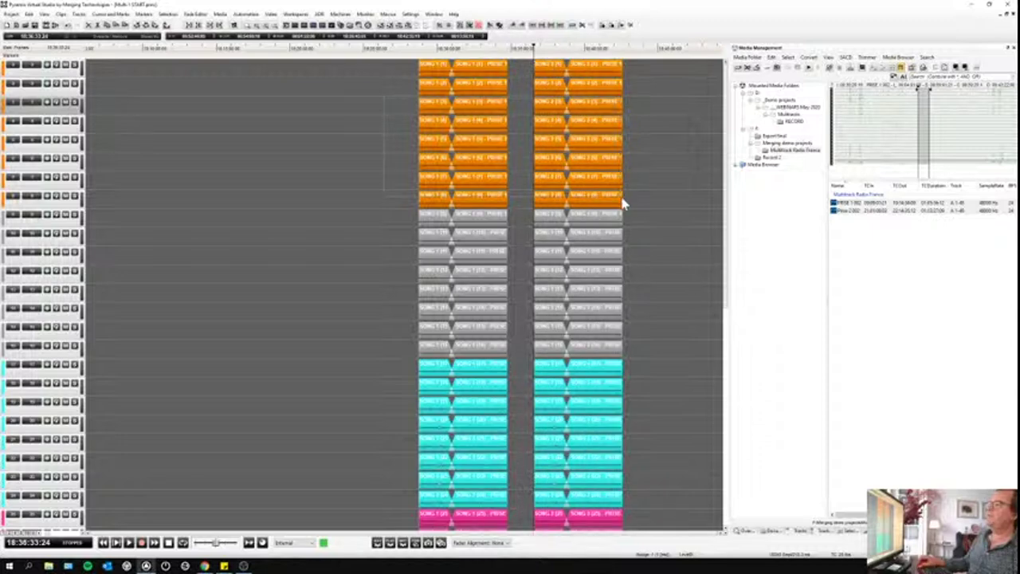
pyautogui.click(335, 104)
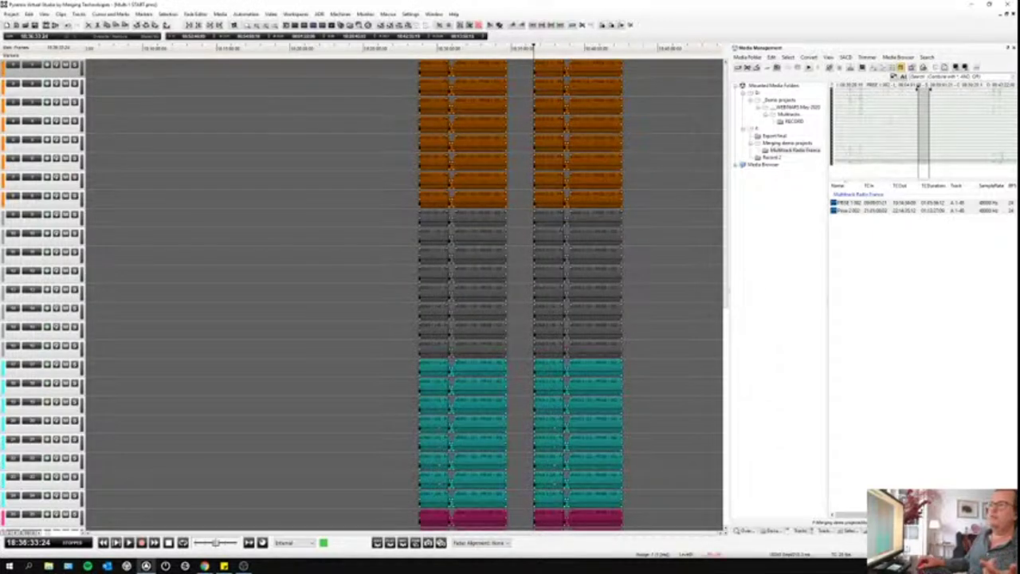
pyautogui.hotkey('ctrl', 'r')
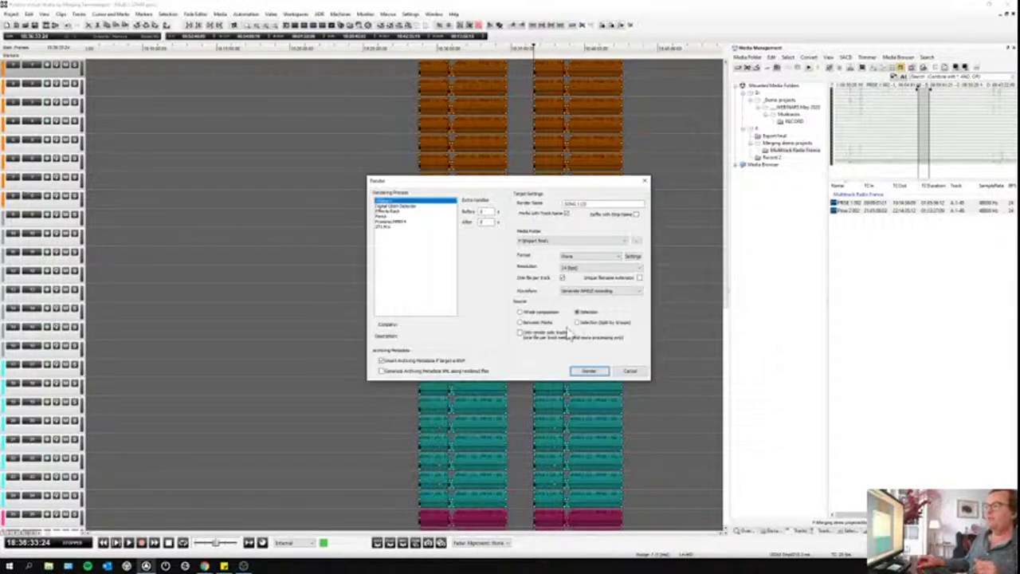
pyautogui.click(578, 322)
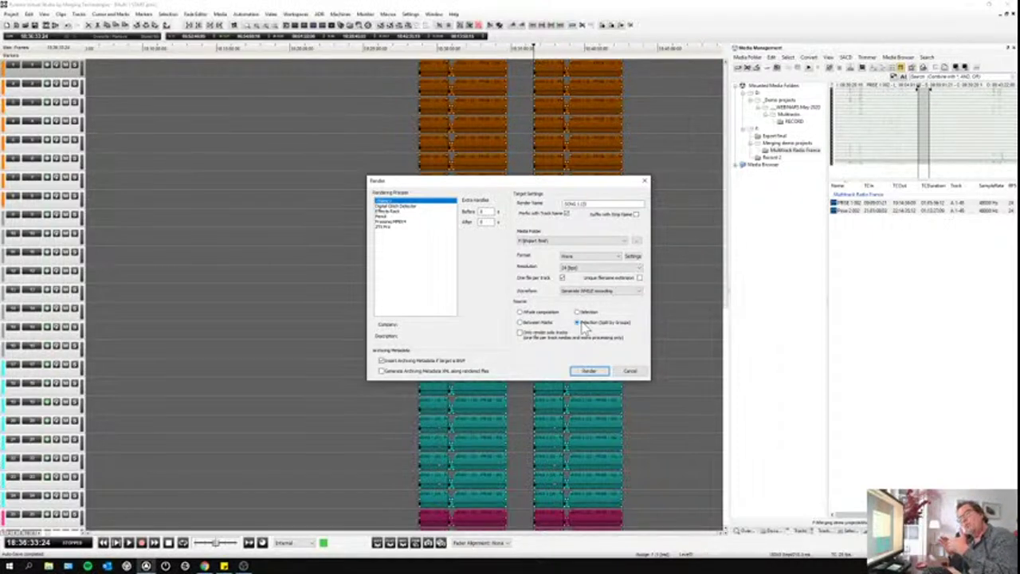
pyautogui.press('Return')
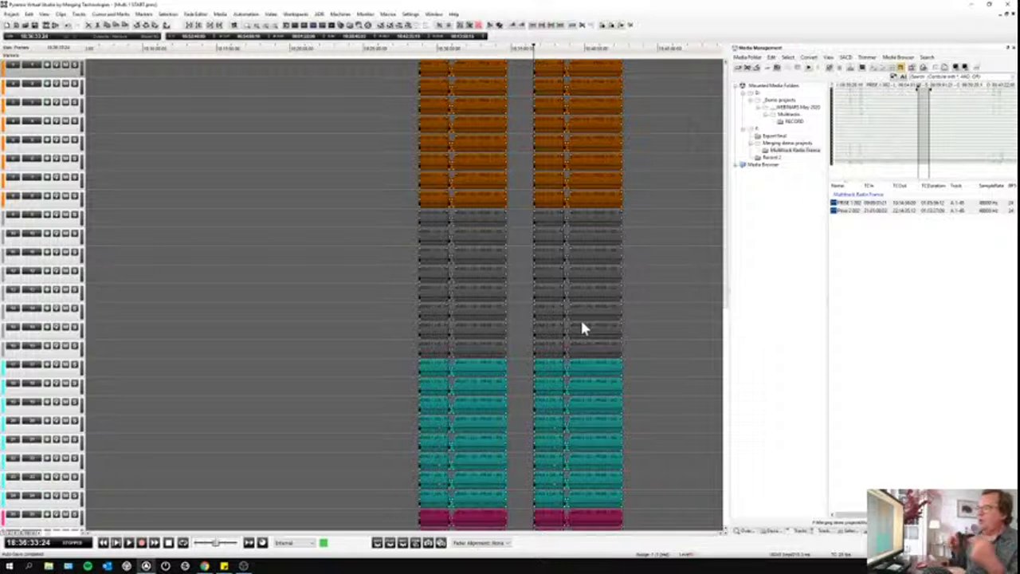
pyautogui.click(313, 187)
pyautogui.click(131, 76)
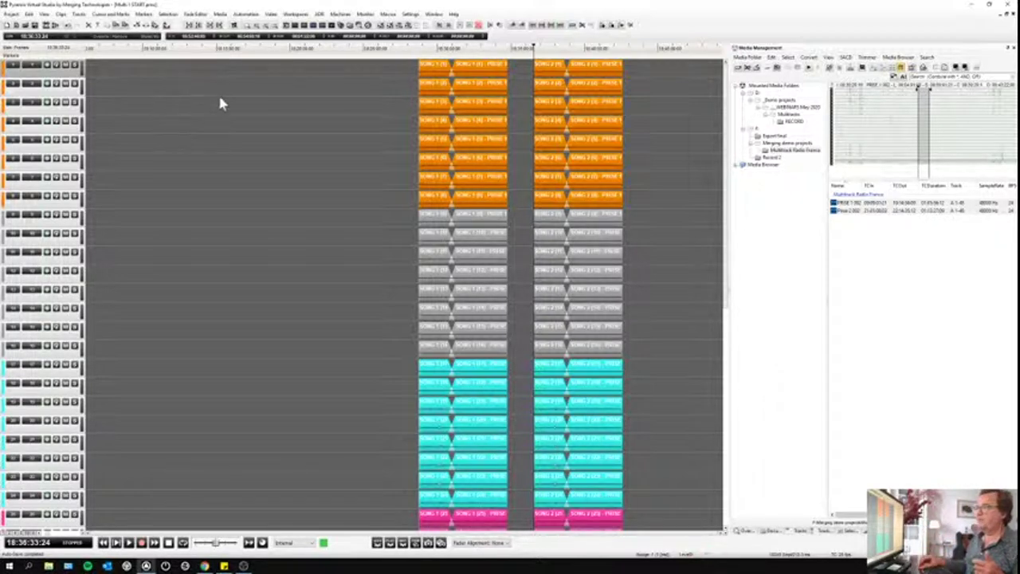
# Step: Delete the SONG 2 clip group from all tracks
pyautogui.scroll(-6, 222, 120)
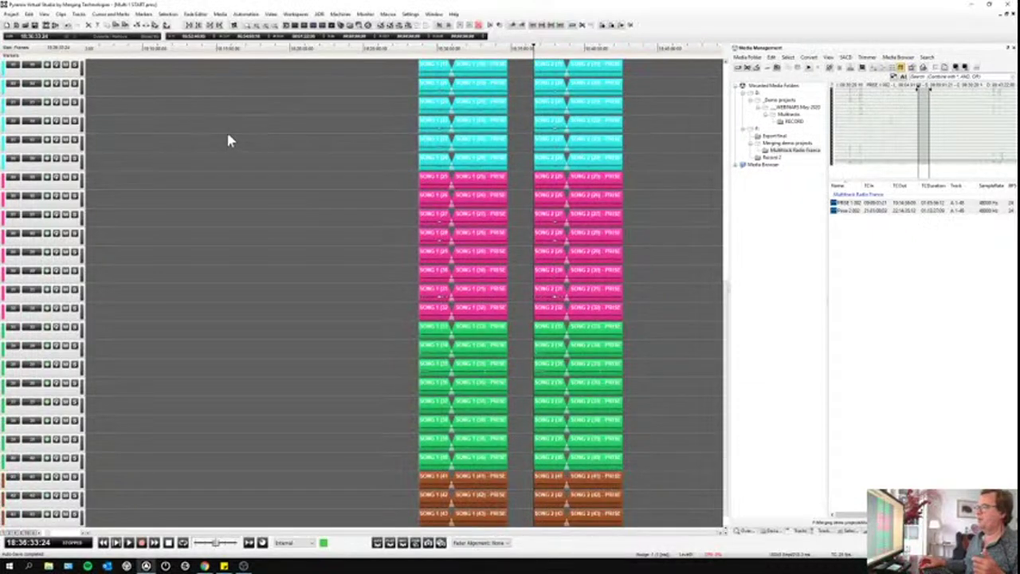
pyautogui.scroll(-3, 229, 140)
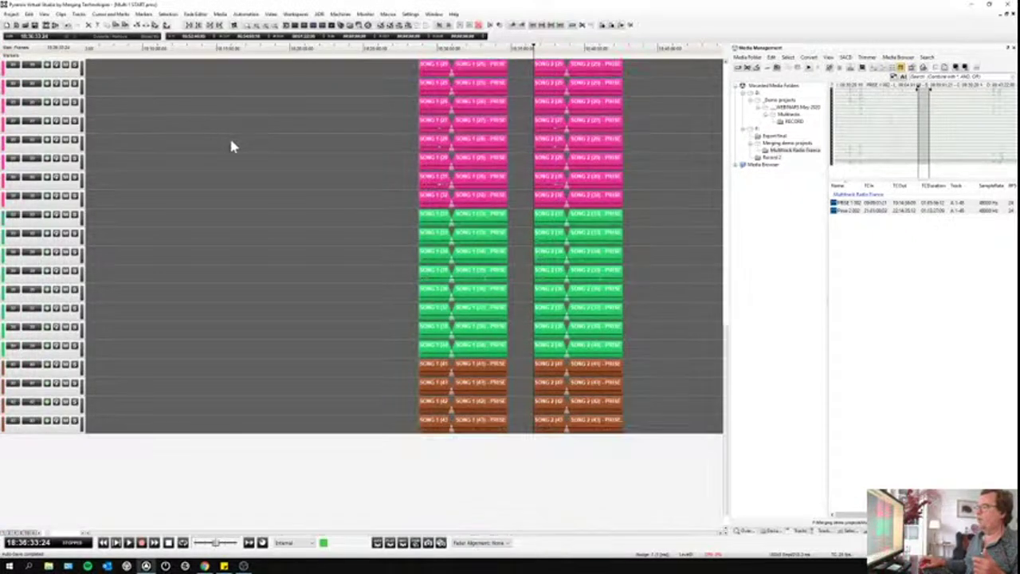
pyautogui.click(599, 376)
pyautogui.press('Delete')
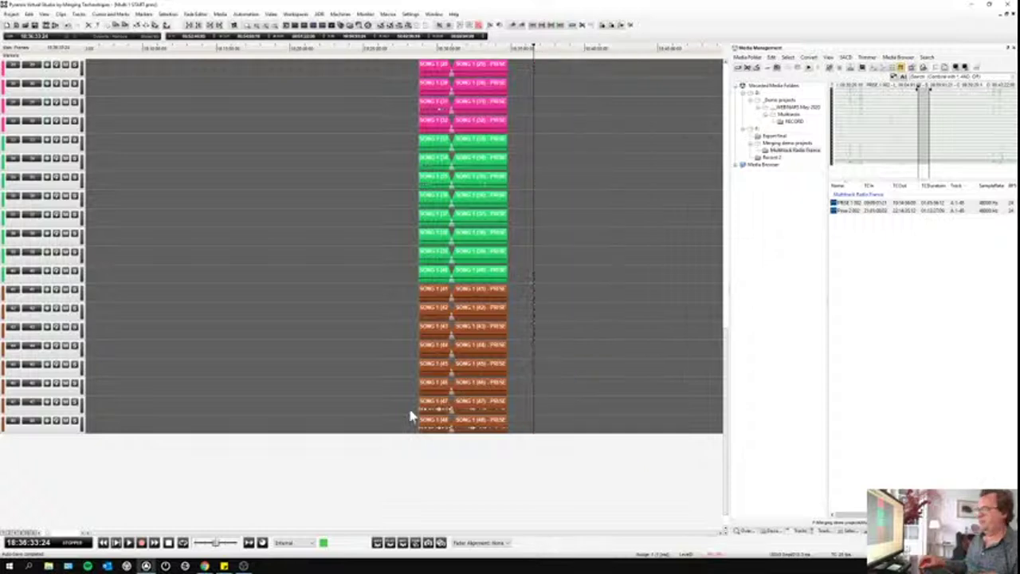
# Step: Set the mark in and mark out around the SONG 1 group and clear the clip selection
pyautogui.scroll(3, 479, 419)
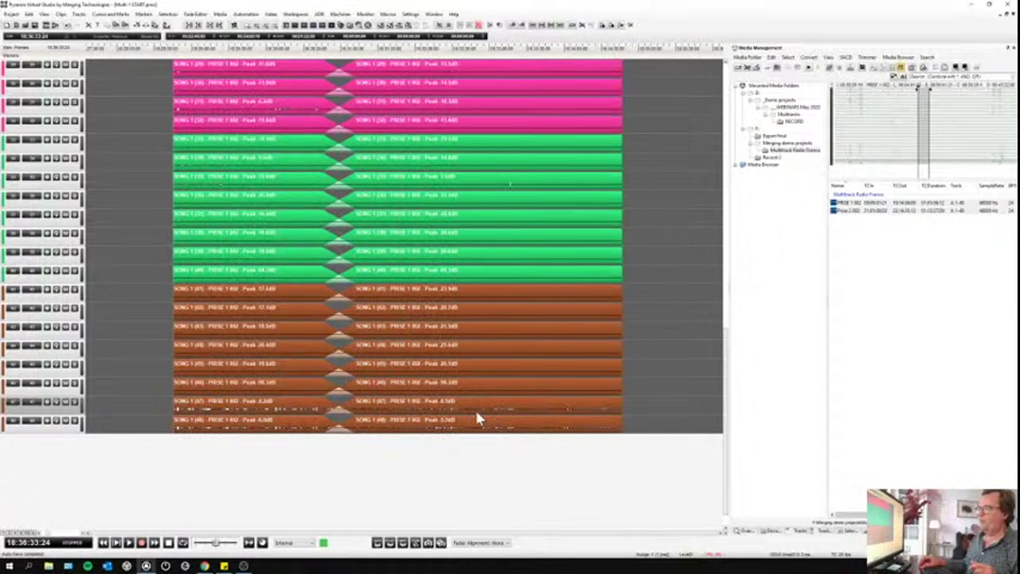
pyautogui.click(474, 413)
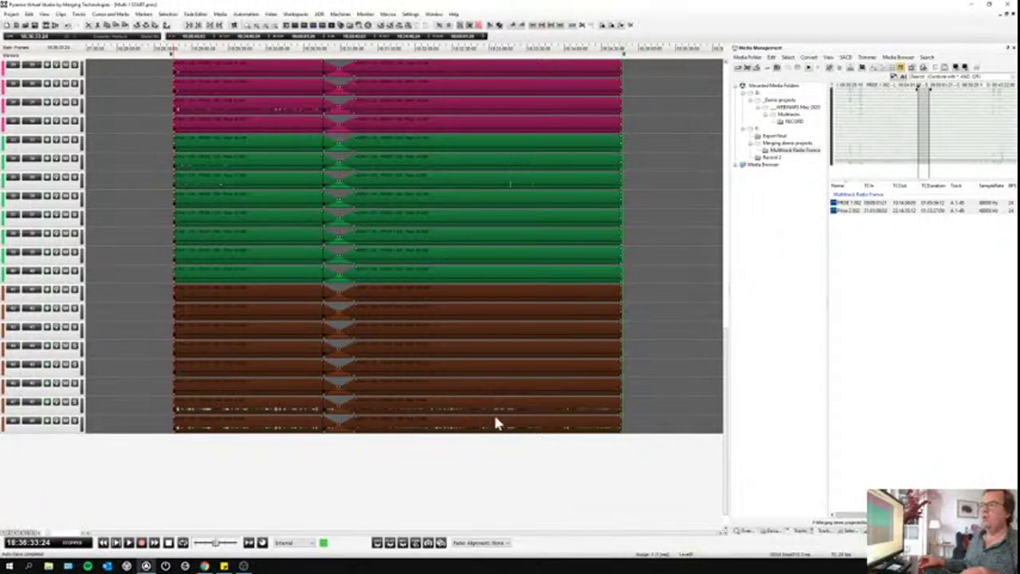
pyautogui.click(141, 195)
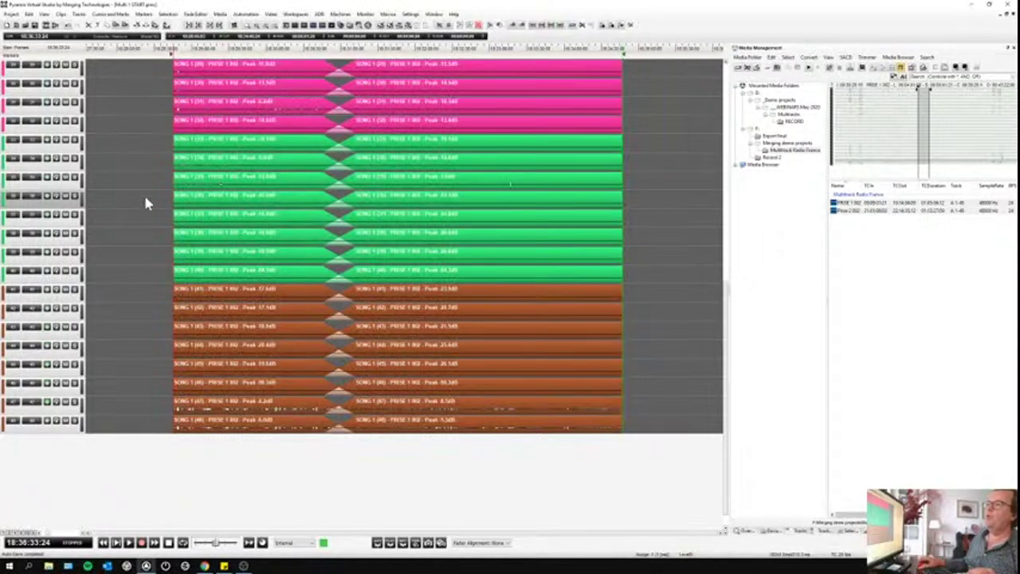
# Step: Select all clips between the marks using the command on the first track's header
pyautogui.scroll(5, 145, 199)
pyautogui.scroll(8, 152, 229)
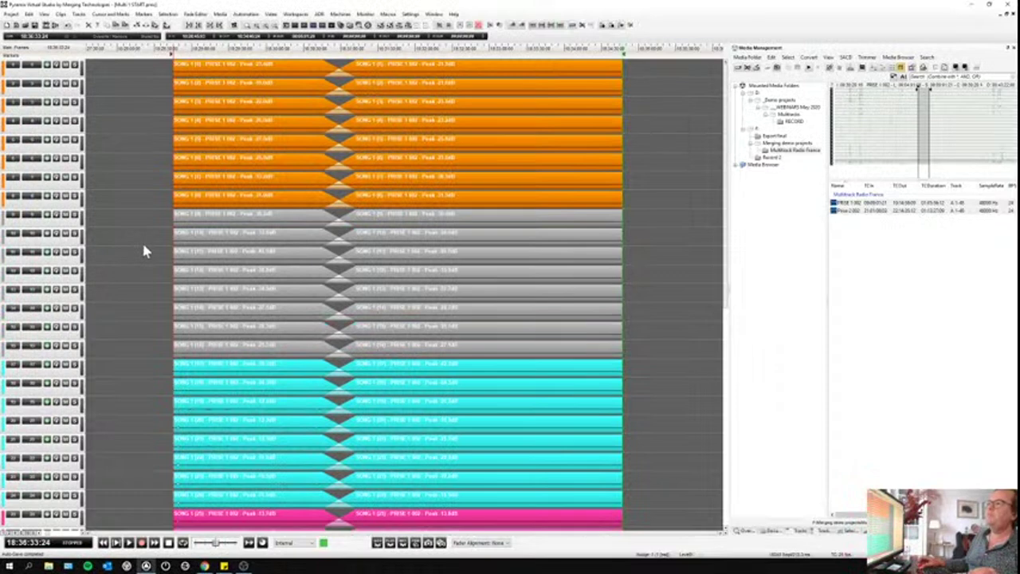
pyautogui.rightClick(31, 76)
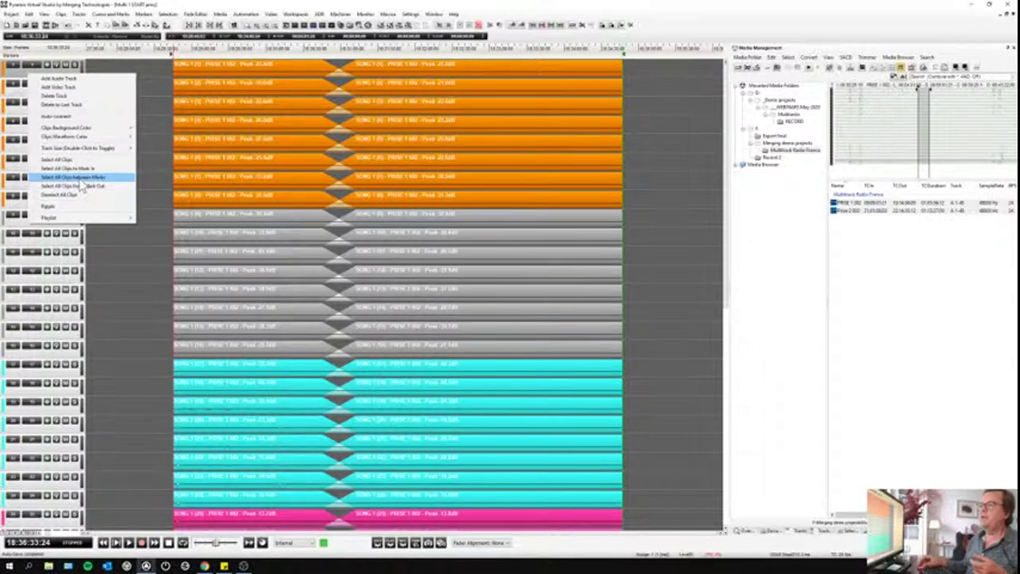
pyautogui.click(76, 177)
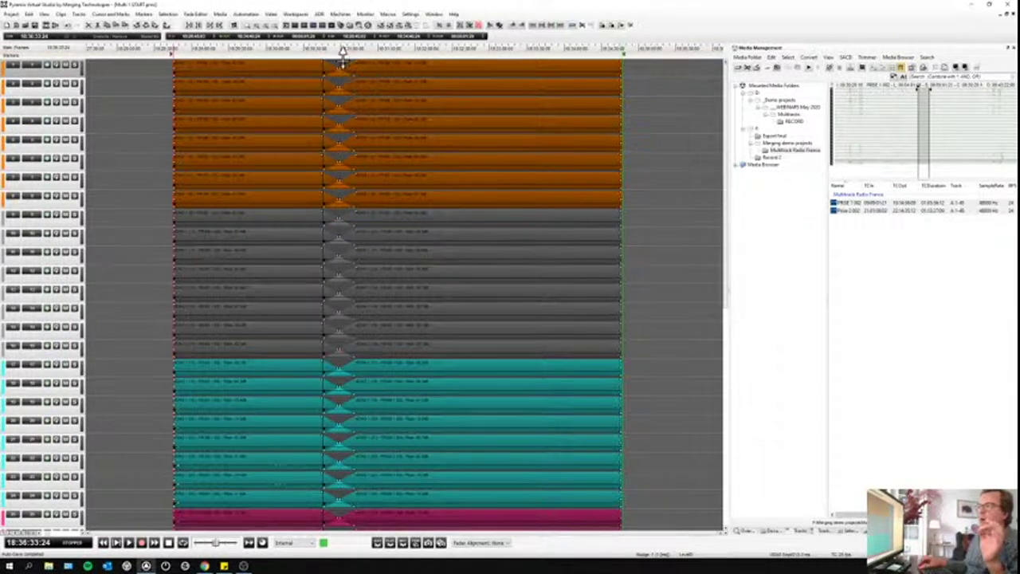
# Step: Deselect the SONG 1 clips track by track from track 1 through 46, keeping the last tracks' clips selected
pyautogui.click(351, 198)
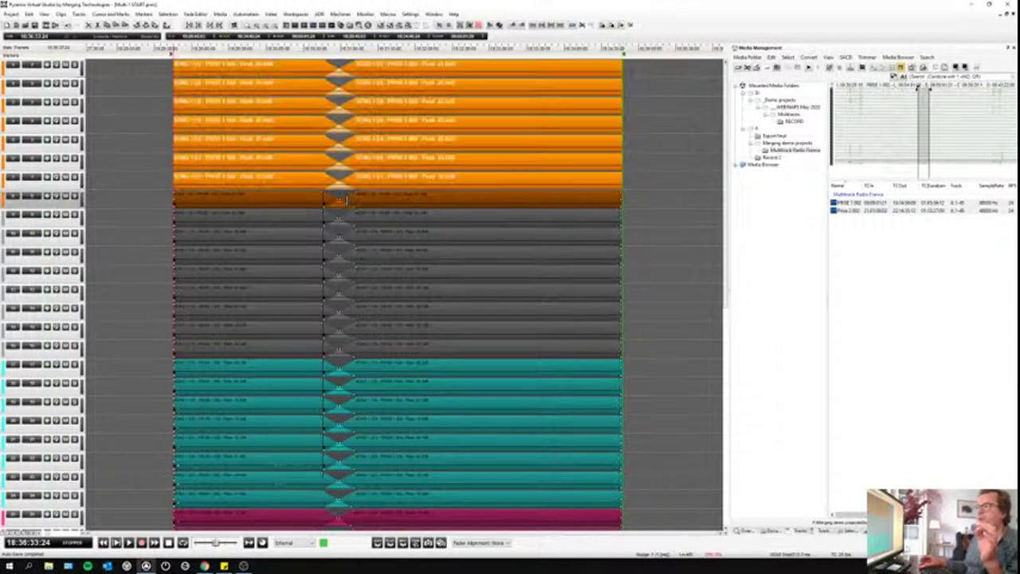
pyautogui.scroll(-5, 362, 199)
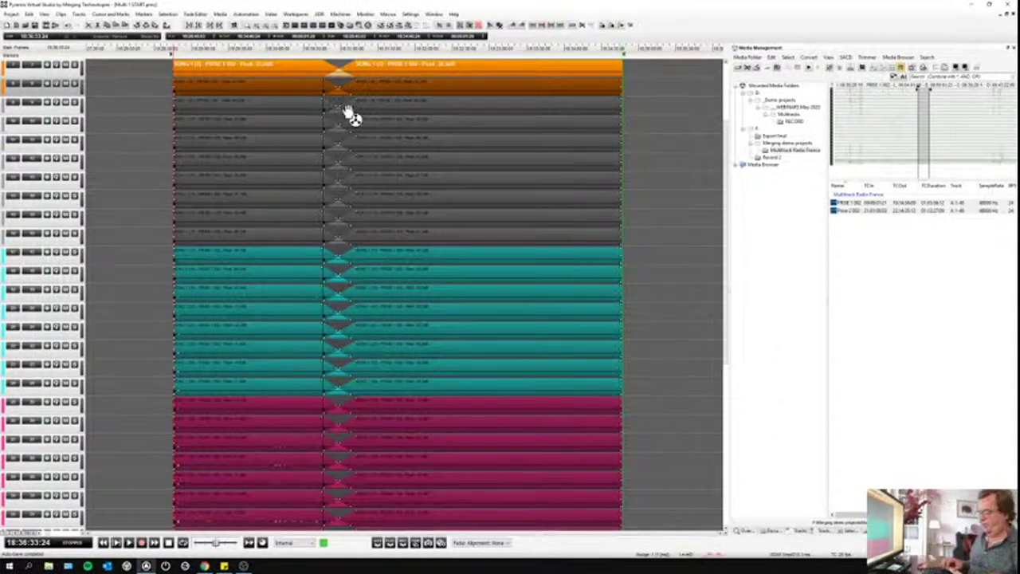
pyautogui.keyDown('ctrl'); pyautogui.click(348, 107); pyautogui.keyUp('ctrl')
pyautogui.keyDown('ctrl'); pyautogui.click(349, 107); pyautogui.keyUp('ctrl')
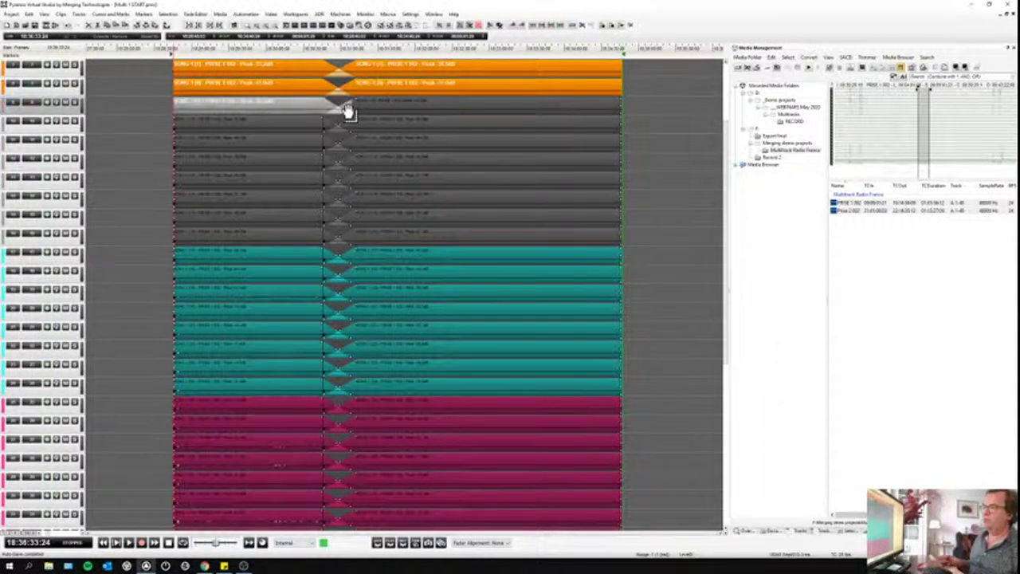
pyautogui.keyDown('ctrl'); pyautogui.click(349, 108); pyautogui.keyUp('ctrl')
pyautogui.keyDown('ctrl'); pyautogui.click(374, 119); pyautogui.keyUp('ctrl')
pyautogui.keyDown('ctrl'); pyautogui.click(387, 140); pyautogui.keyUp('ctrl')
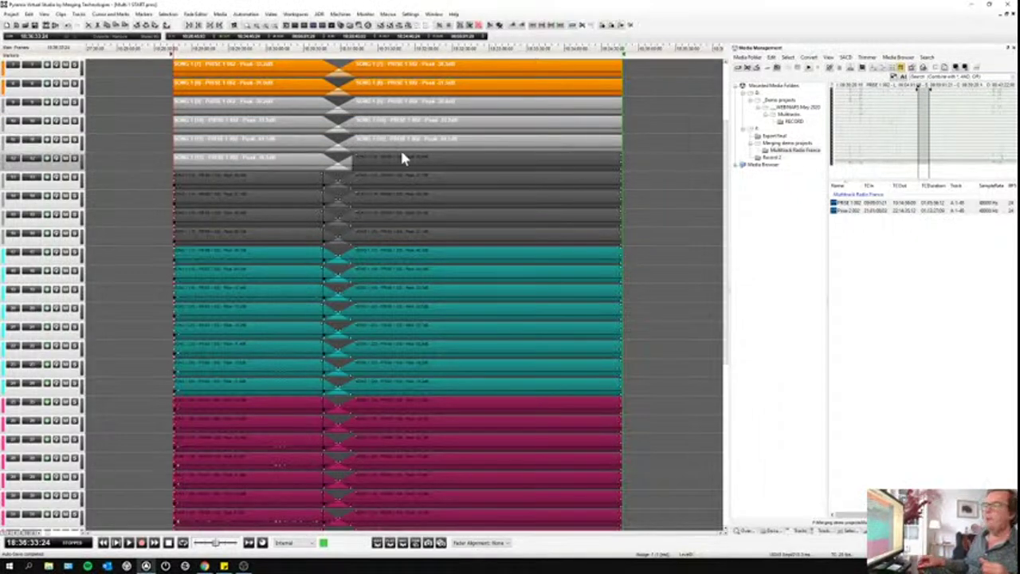
pyautogui.keyDown('ctrl'); pyautogui.click(401, 148); pyautogui.keyUp('ctrl')
pyautogui.keyDown('ctrl'); pyautogui.click(349, 189); pyautogui.keyUp('ctrl')
pyautogui.keyDown('ctrl'); pyautogui.click(347, 210); pyautogui.keyUp('ctrl')
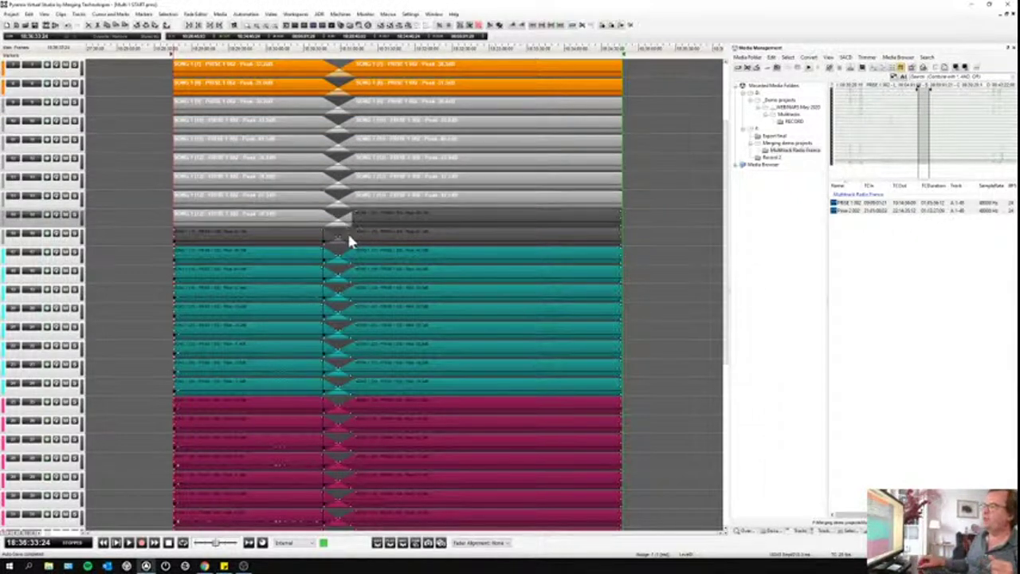
pyautogui.keyDown('ctrl'); pyautogui.click(348, 231); pyautogui.keyUp('ctrl')
pyautogui.keyDown('ctrl'); pyautogui.click(346, 249); pyautogui.keyUp('ctrl')
pyautogui.keyDown('ctrl'); pyautogui.click(346, 252); pyautogui.keyUp('ctrl')
pyautogui.keyDown('ctrl'); pyautogui.click(348, 265); pyautogui.keyUp('ctrl')
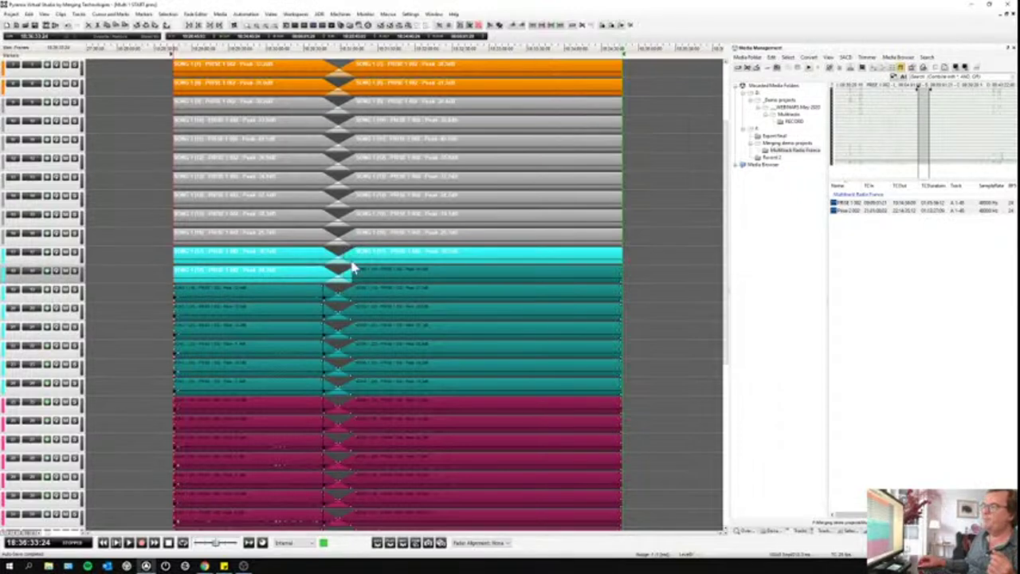
pyautogui.keyDown('ctrl'); pyautogui.click(346, 284); pyautogui.keyUp('ctrl')
pyautogui.keyDown('ctrl'); pyautogui.click(341, 299); pyautogui.keyUp('ctrl')
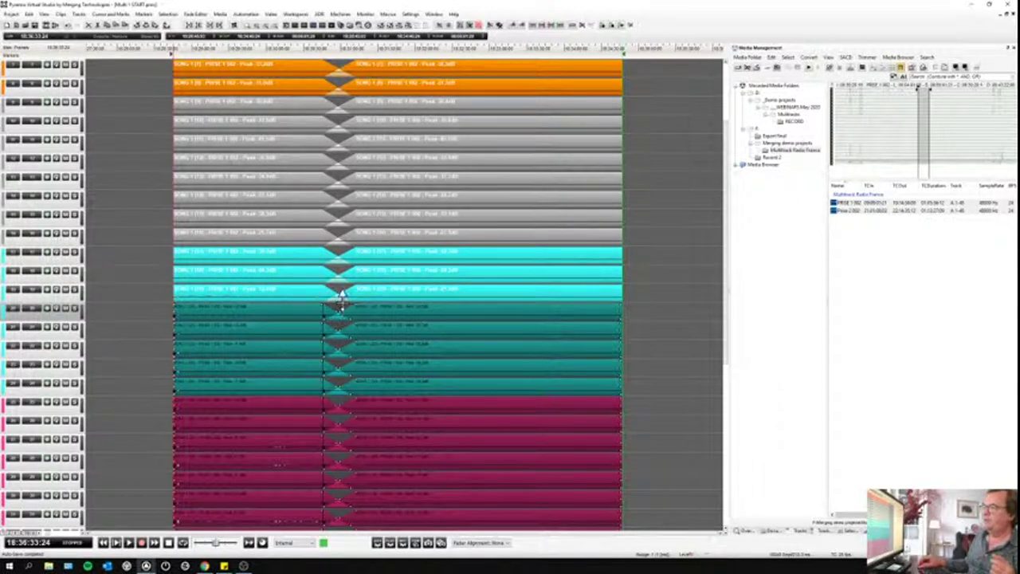
pyautogui.keyDown('ctrl'); pyautogui.click(342, 290); pyautogui.keyUp('ctrl')
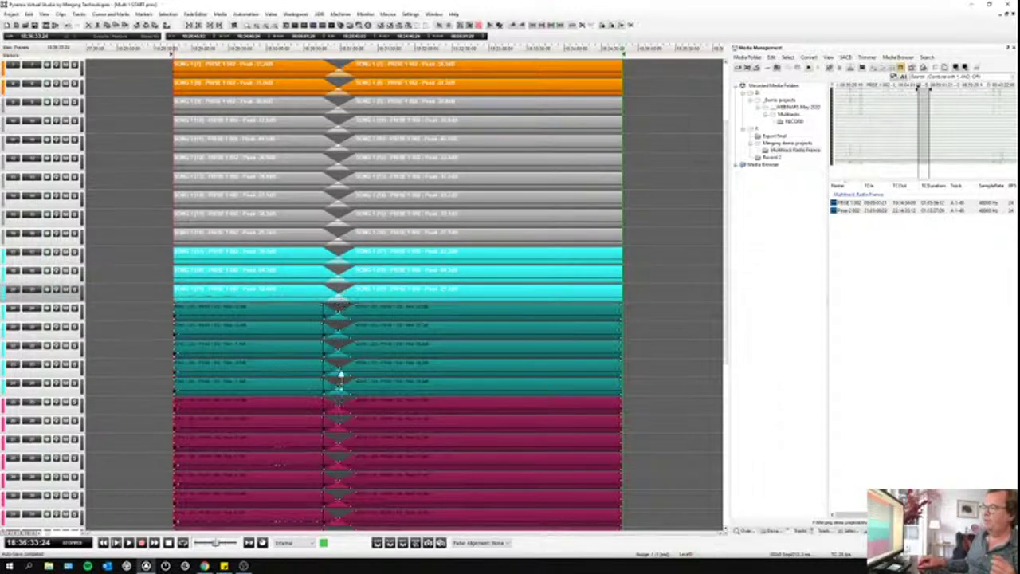
pyautogui.keyDown('shift'); pyautogui.click(342, 411); pyautogui.keyUp('shift')
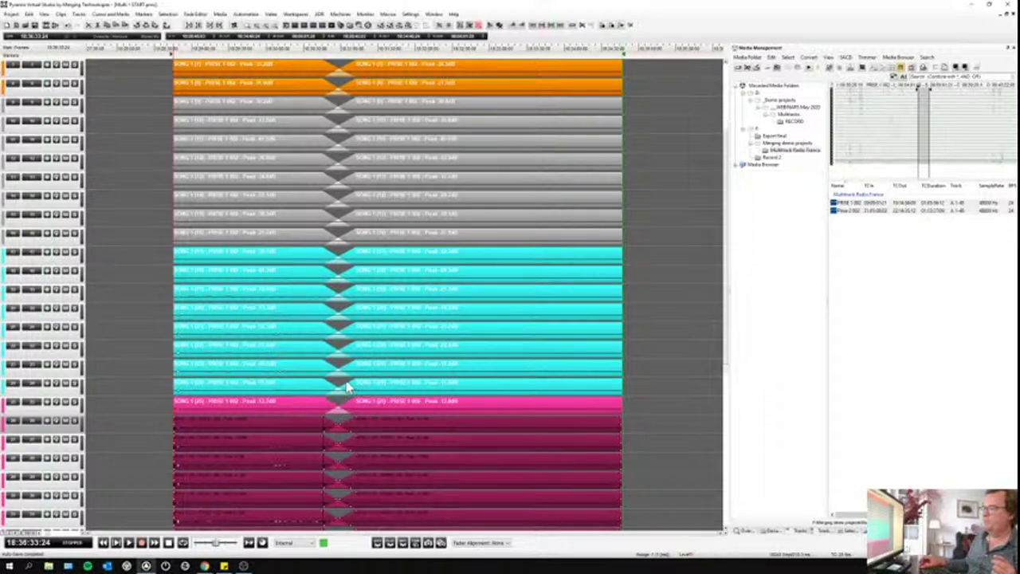
pyautogui.scroll(-5, 341, 388)
pyautogui.scroll(-3, 338, 366)
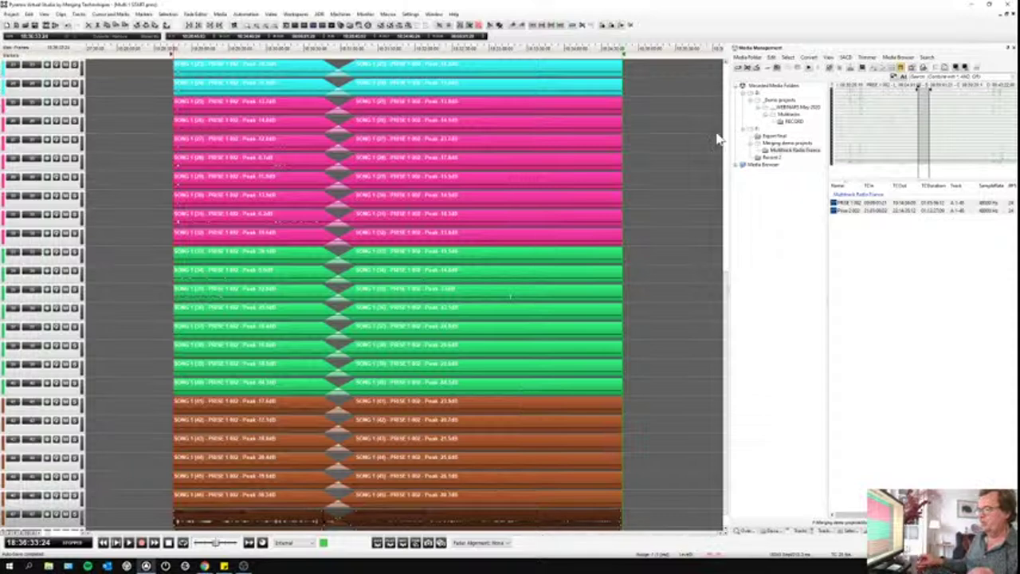
# Step: Open the render settings for the selected clips and set the render name to "guide track mix from console"
pyautogui.scroll(-4, 526, 251)
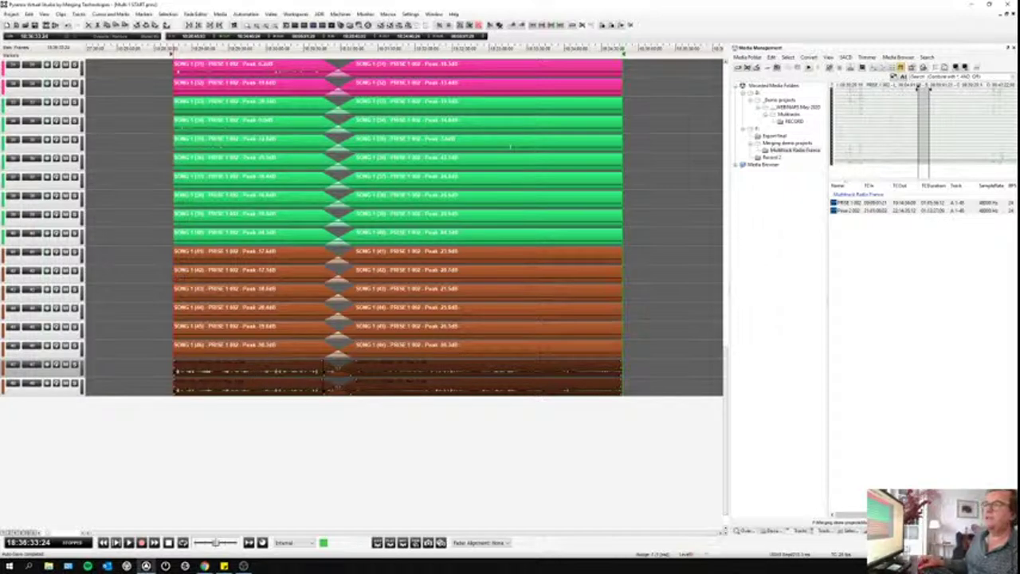
pyautogui.click(12, 16)
pyautogui.click(30, 212)
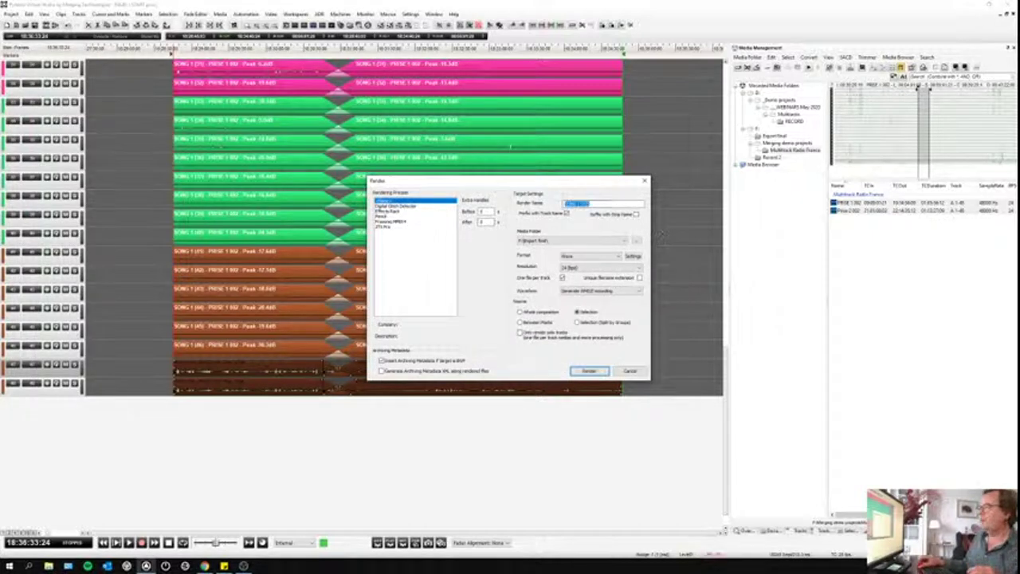
pyautogui.write('S')
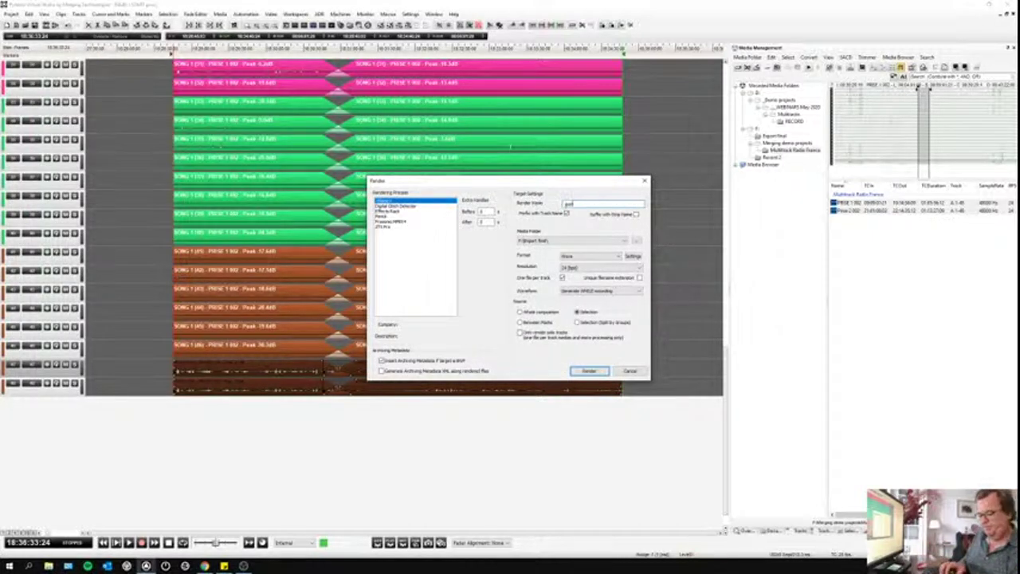
pyautogui.write('uide track 1')
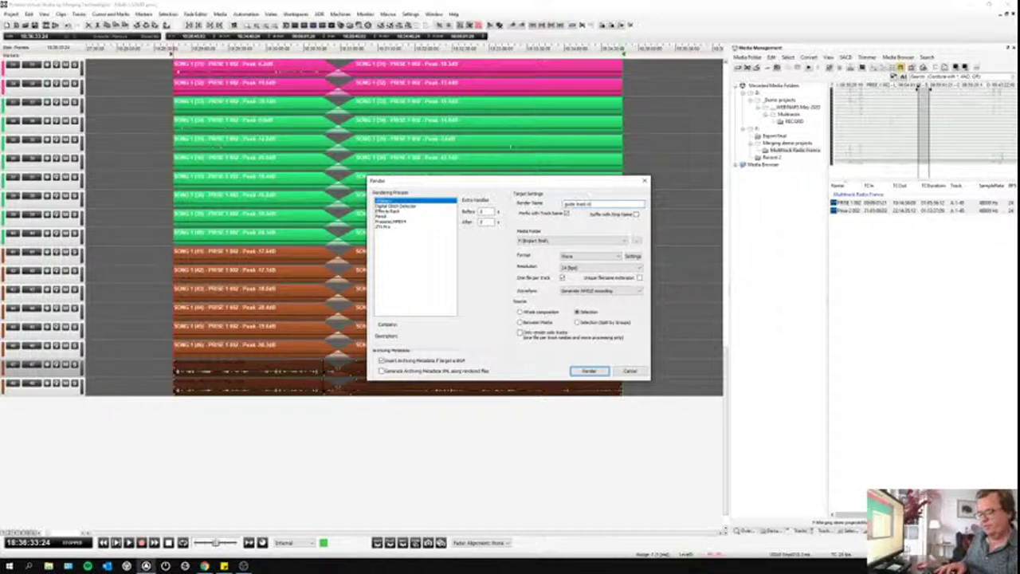
pyautogui.write('rom stage')
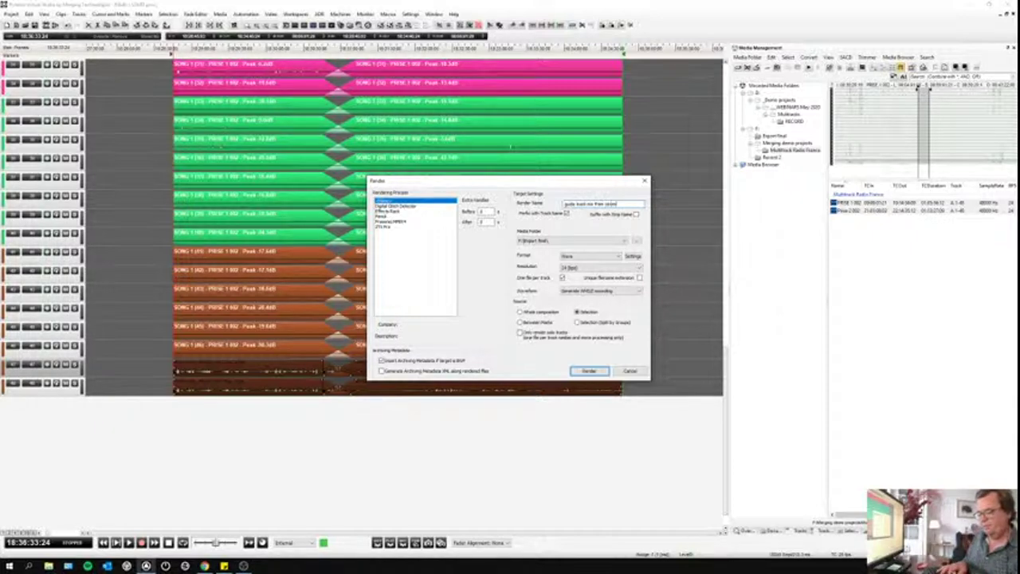
pyautogui.write('io')
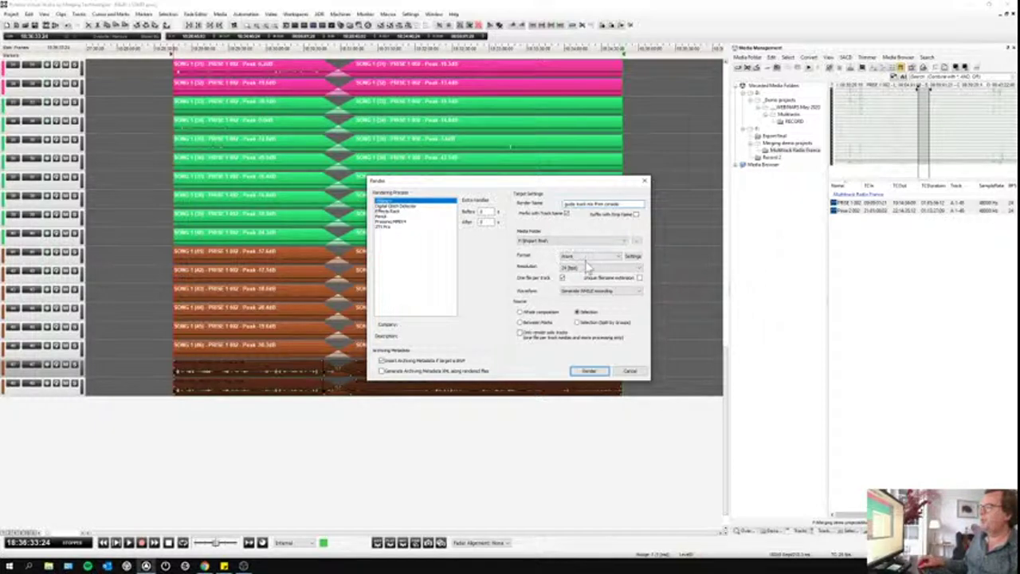
# Step: Turn off the track name prefix and one file per track, and render the selection
pyautogui.click(563, 277)
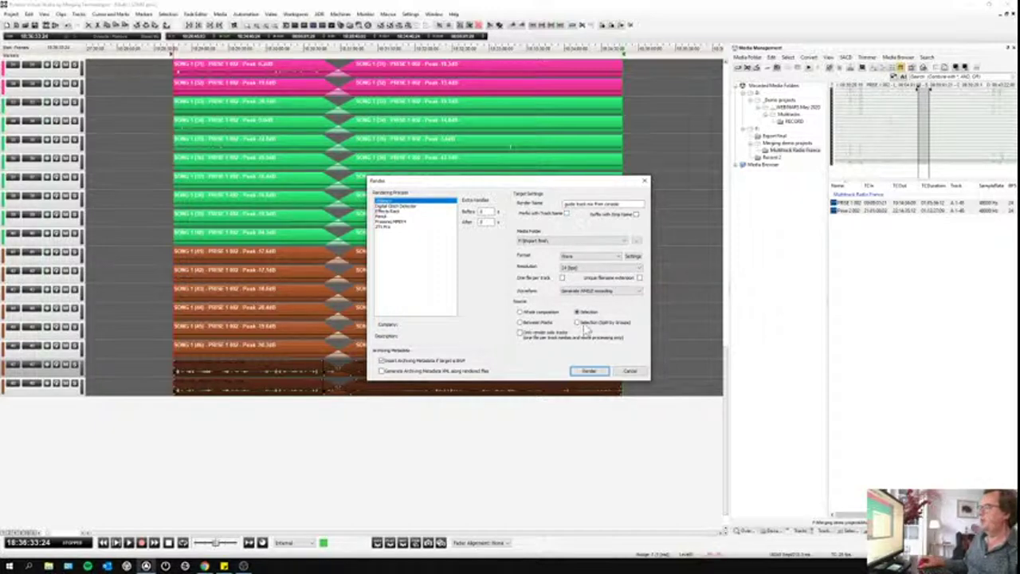
pyautogui.click(589, 372)
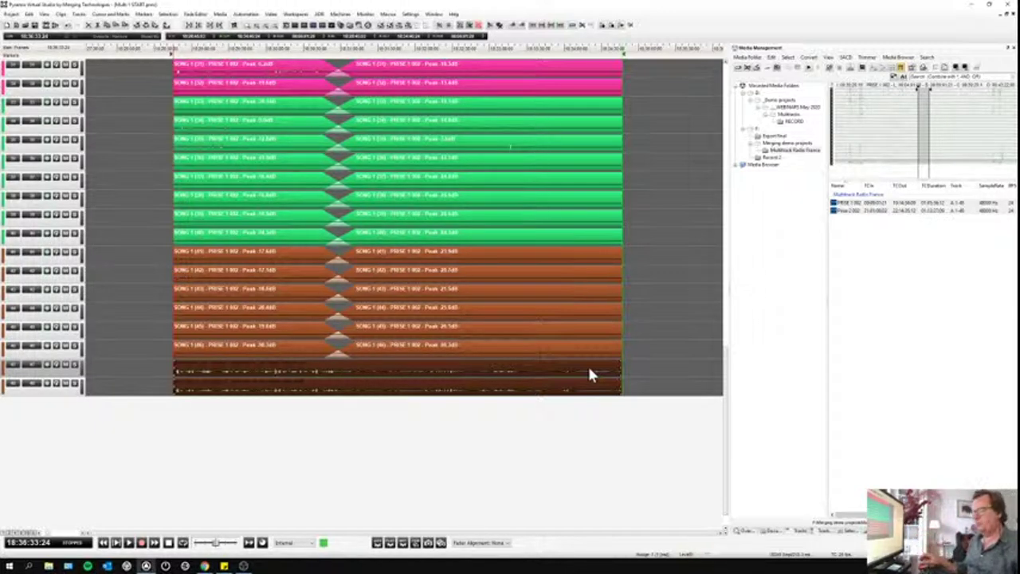
pyautogui.moveTo(590, 371); pyautogui.dragTo(587, 363)
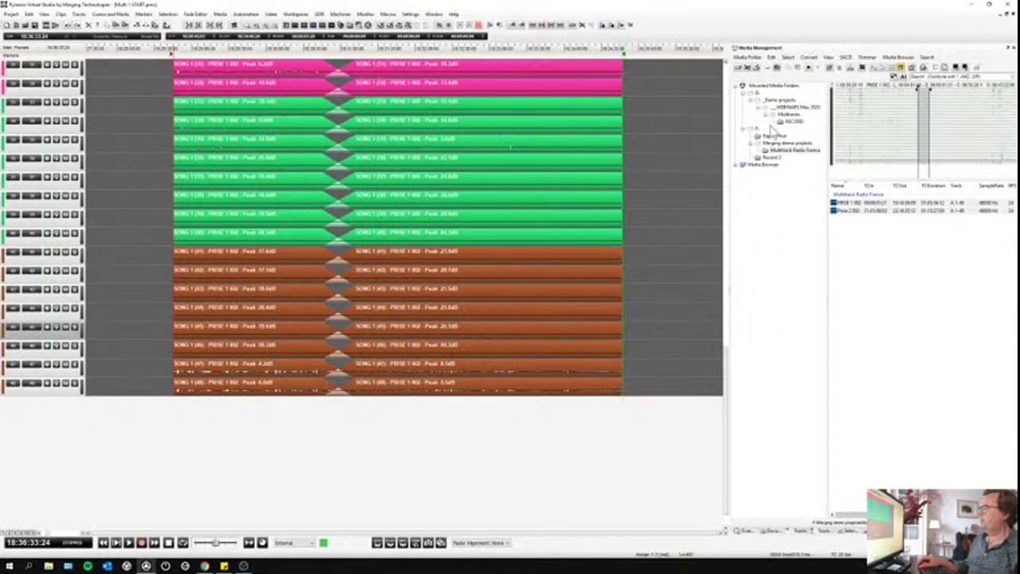
# Step: Show the Export final media folder and select the rendered guide track file to inspect its waveform
pyautogui.click(777, 143)
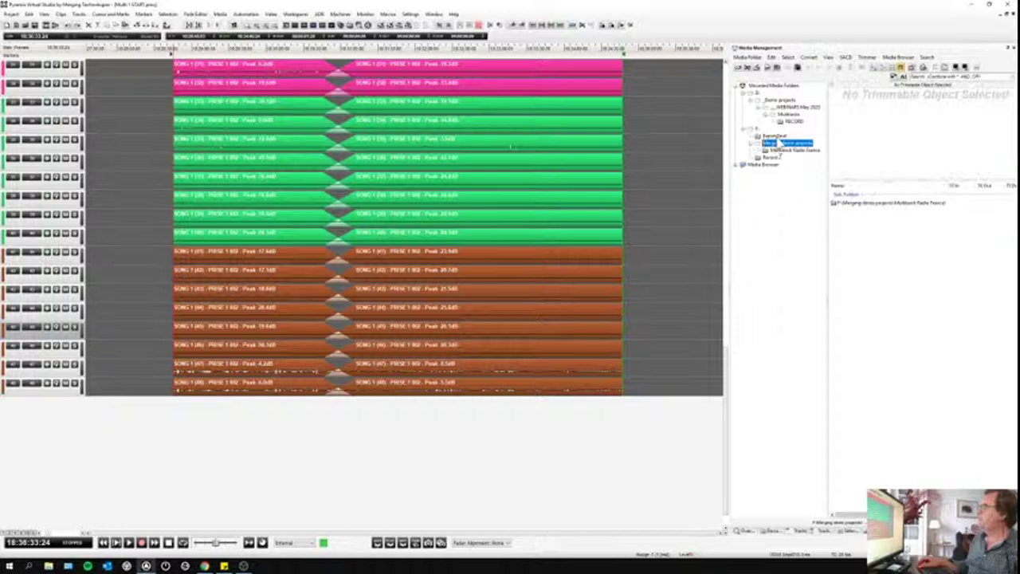
pyautogui.click(775, 135)
pyautogui.click(848, 205)
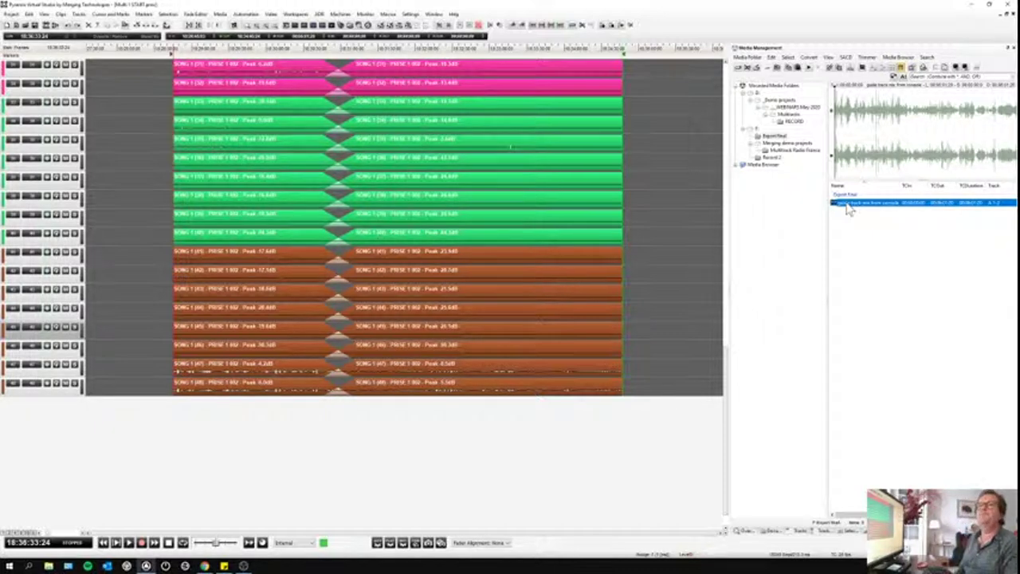
# Step: Show the media in the RECORD folder and select piano take 003
pyautogui.click(771, 159)
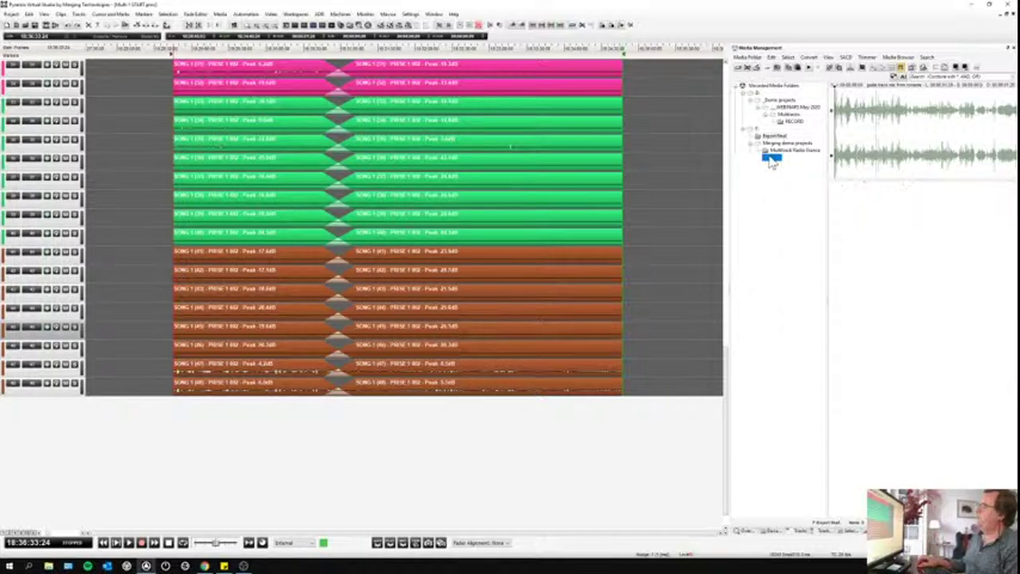
pyautogui.click(789, 121)
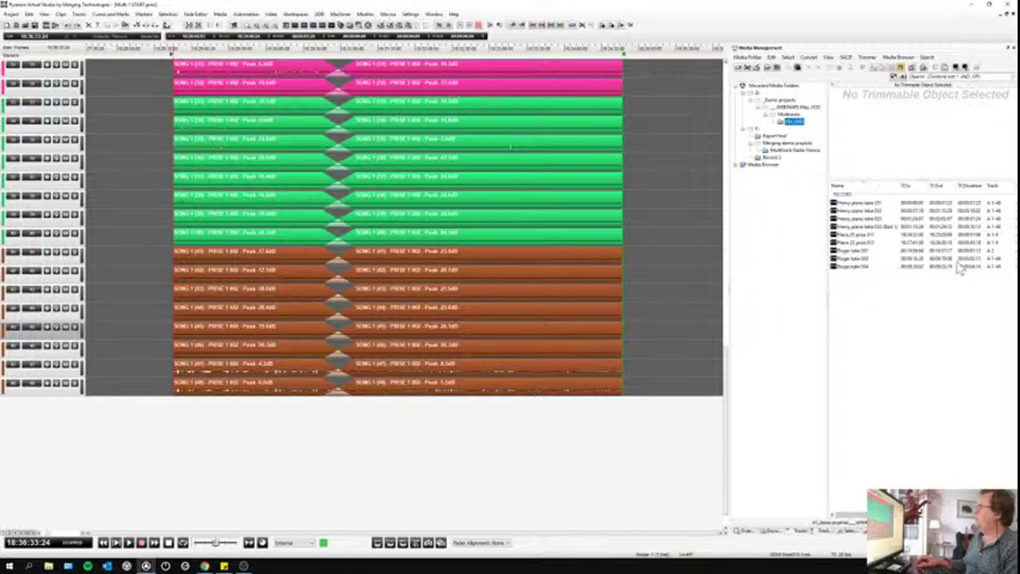
pyautogui.click(837, 227)
pyautogui.click(836, 220)
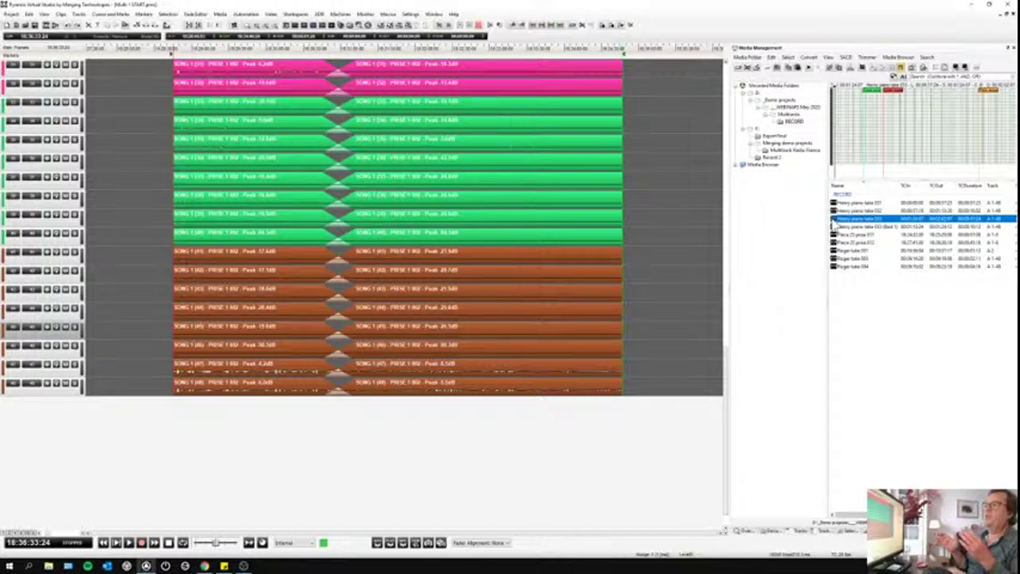
# Step: Try a quick export of piano take 003 to the Record 2 folder, look through the export formats, and decline the export
pyautogui.rightClick(834, 225)
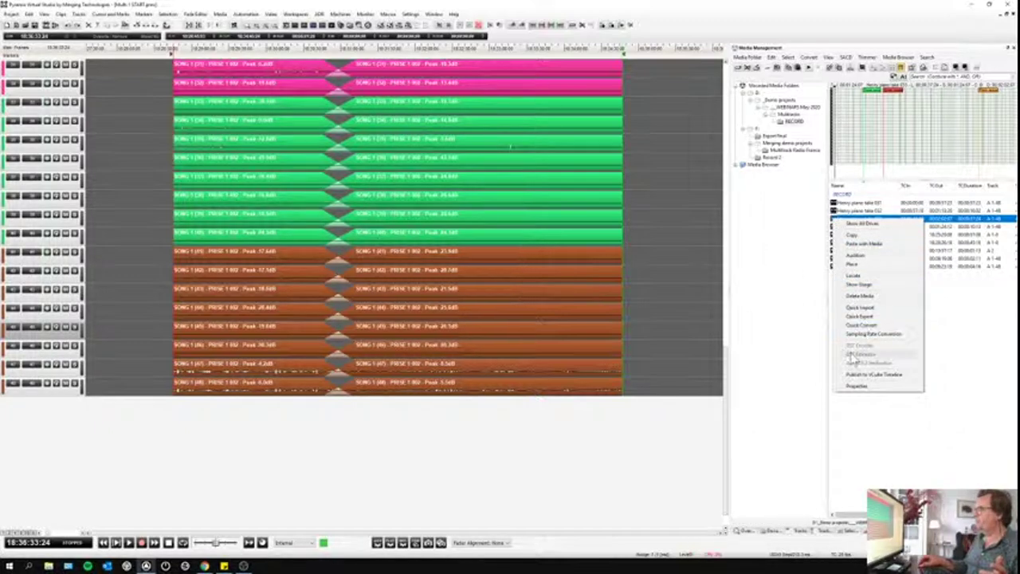
pyautogui.click(863, 316)
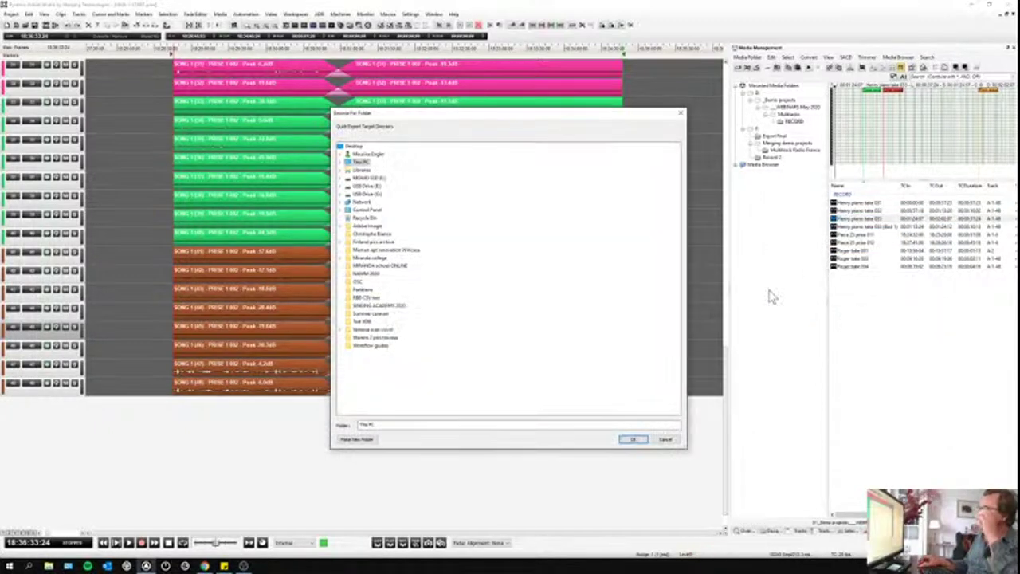
pyautogui.click(367, 178)
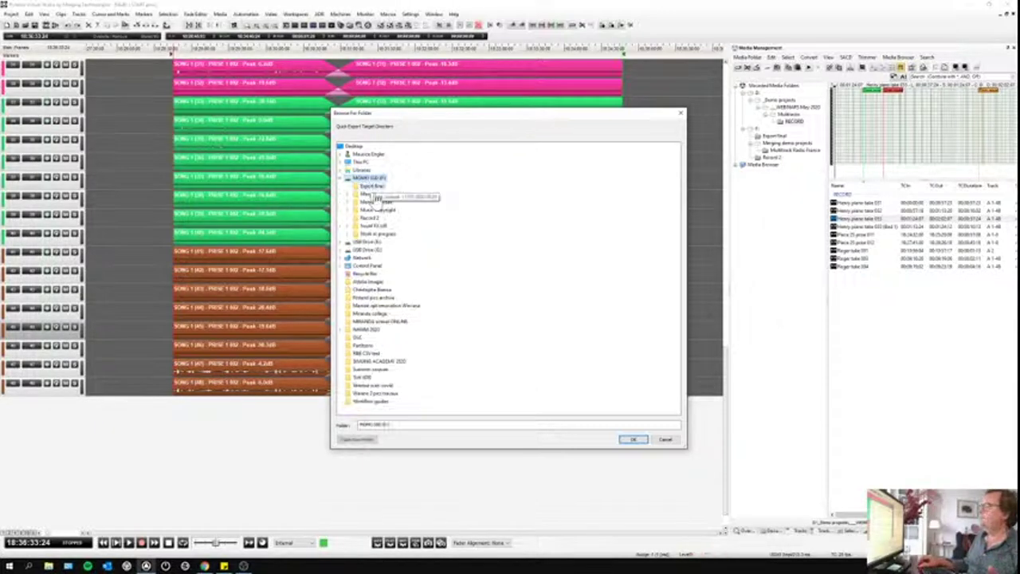
pyautogui.click(369, 218)
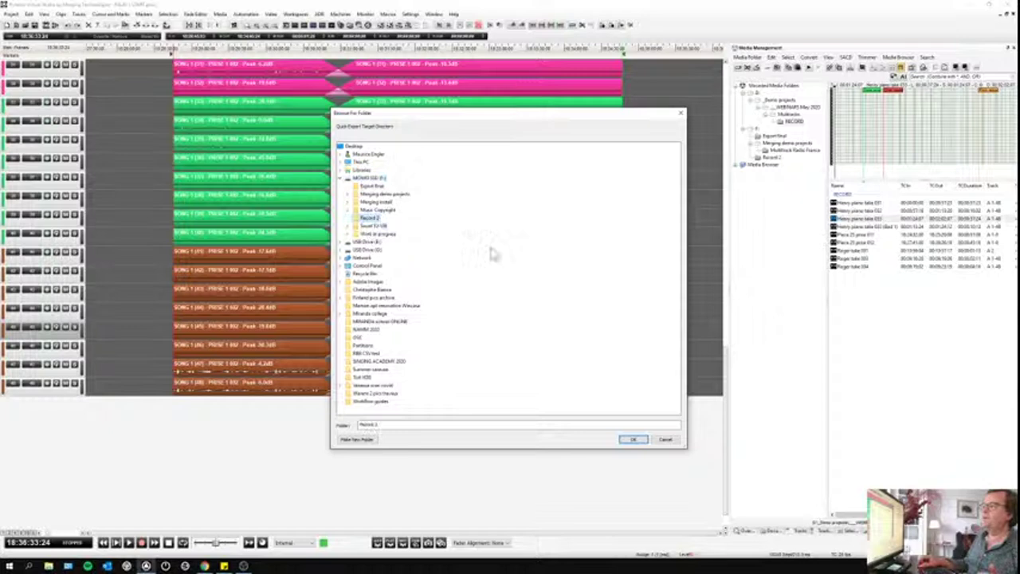
pyautogui.click(633, 440)
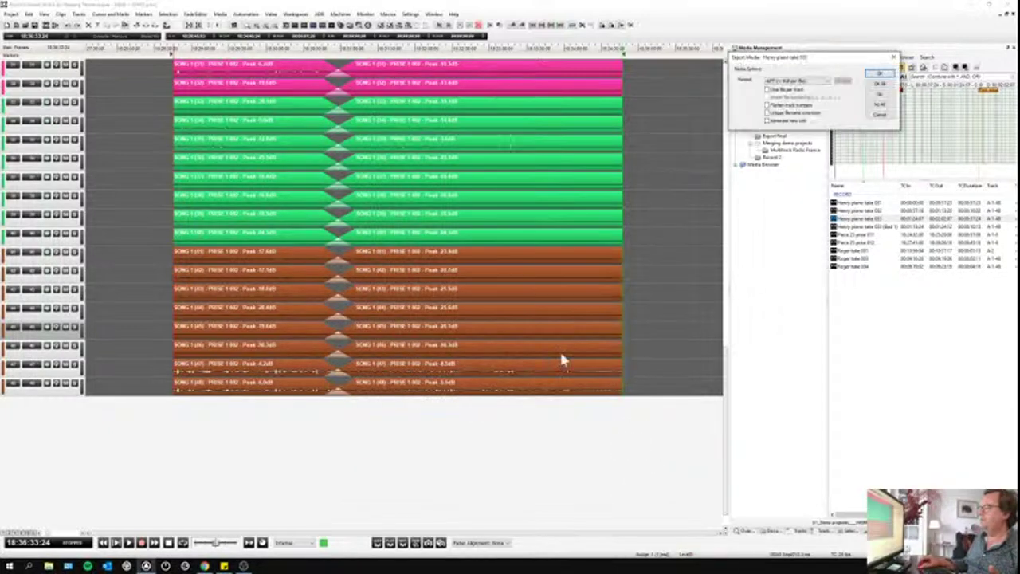
pyautogui.click(821, 82)
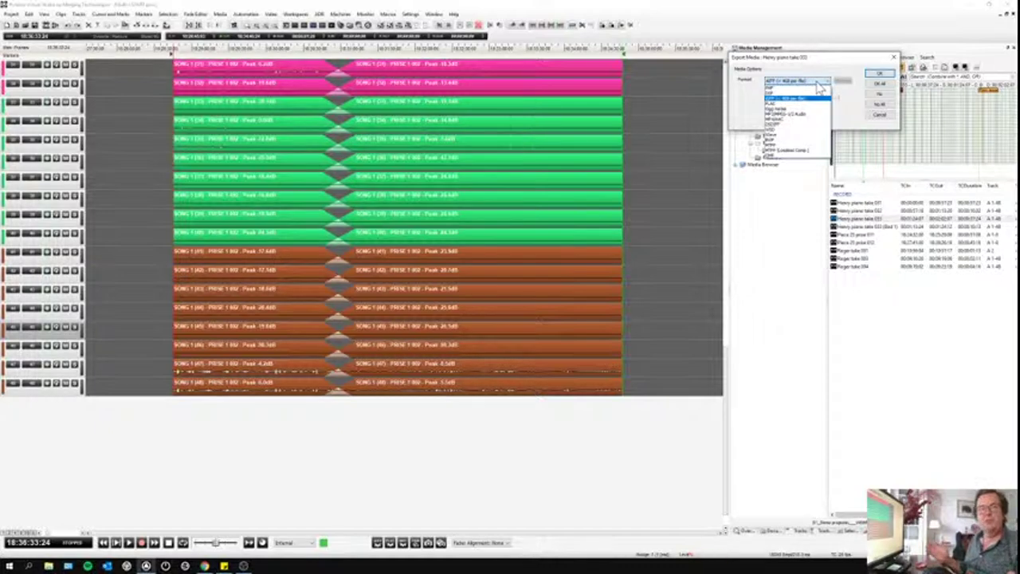
pyautogui.click(824, 97)
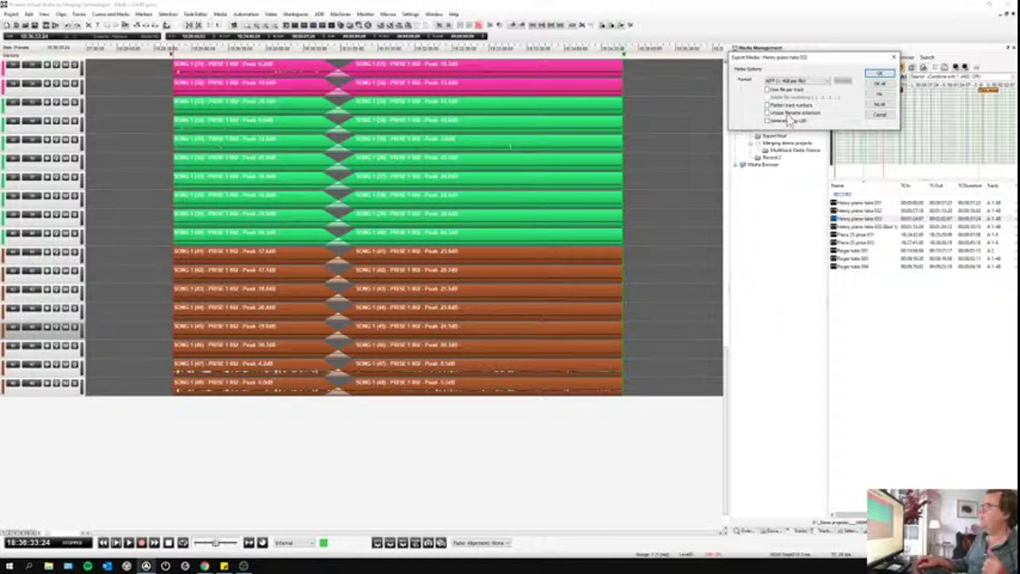
pyautogui.click(881, 95)
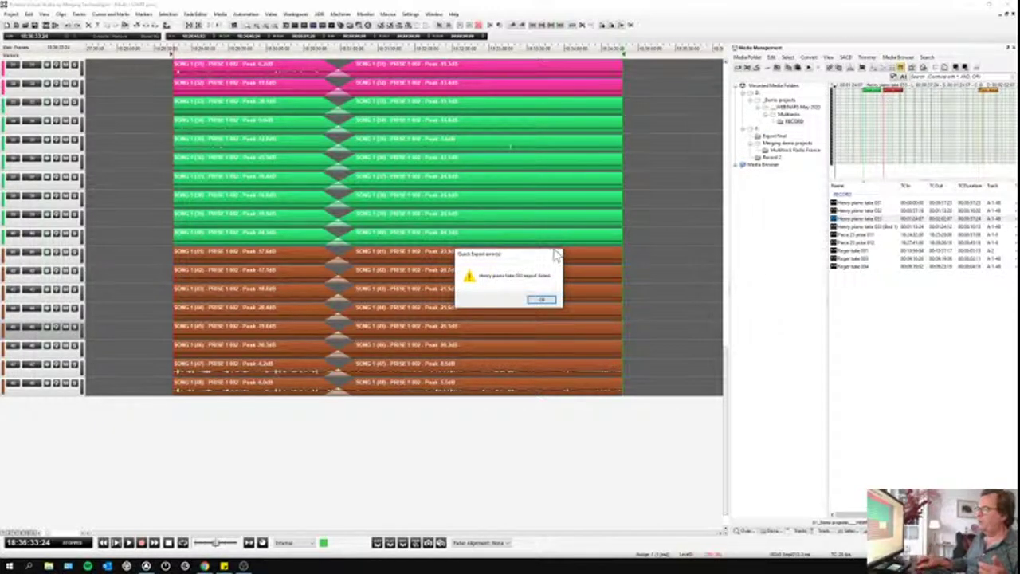
pyautogui.click(542, 301)
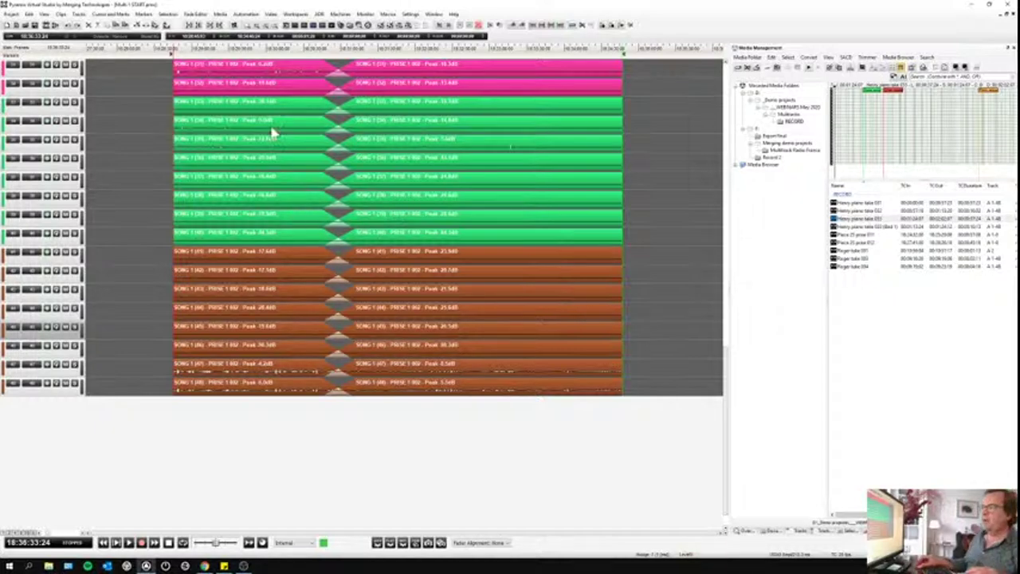
# Step: Place the cursor in the first part of SONG 1 and arm tracks 7, 8, 17, 19, 21 and 22 for recording
pyautogui.click(215, 48)
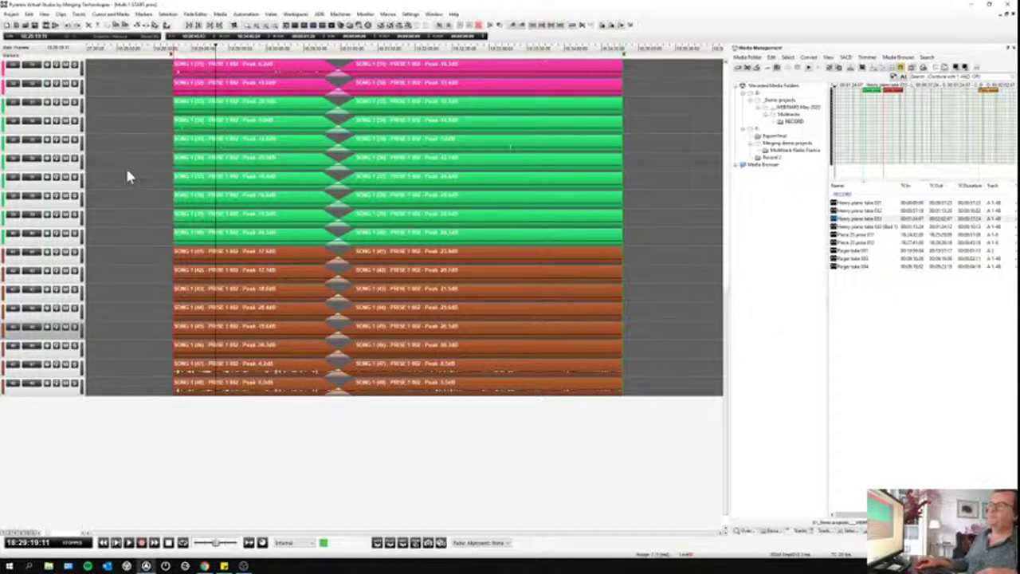
pyautogui.hotkey('ctrl', 'v')
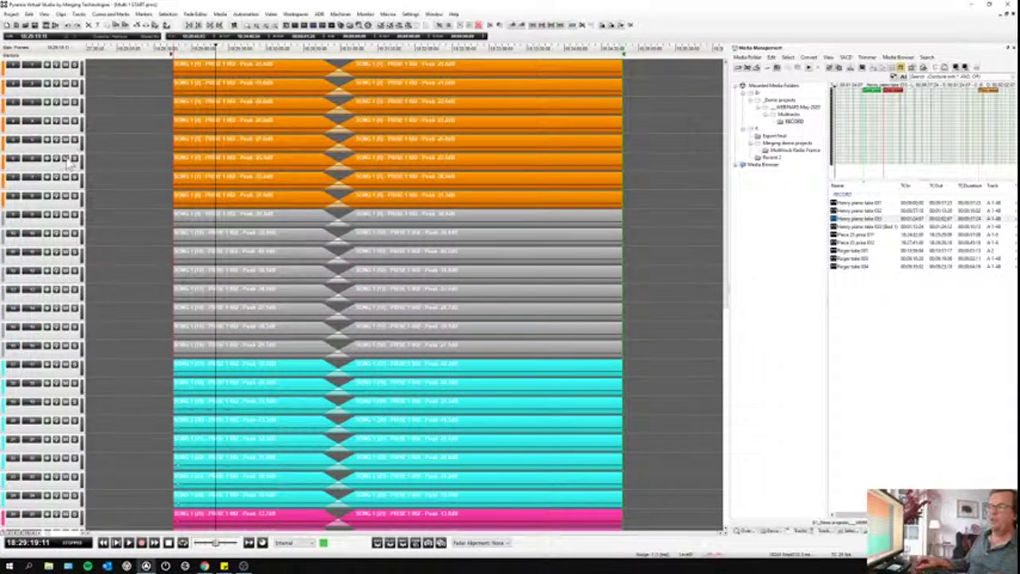
pyautogui.click(48, 177)
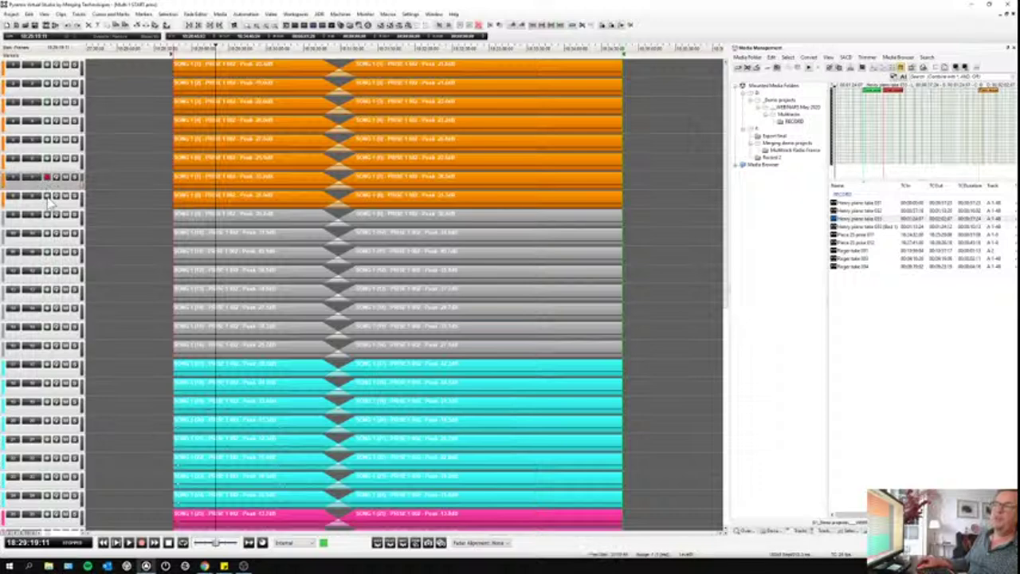
pyautogui.click(47, 195)
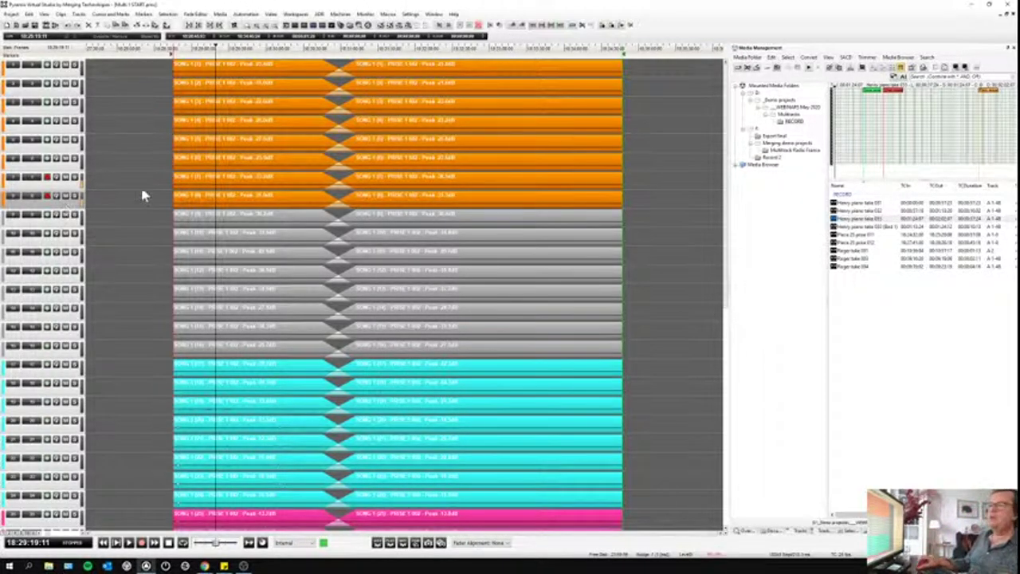
pyautogui.scroll(-2, 136, 243)
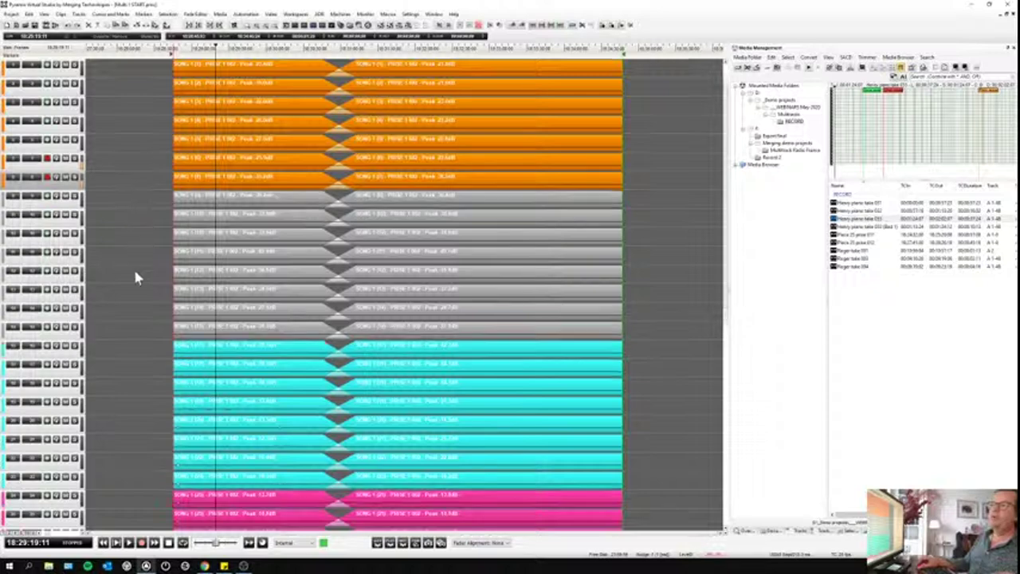
pyautogui.click(47, 328)
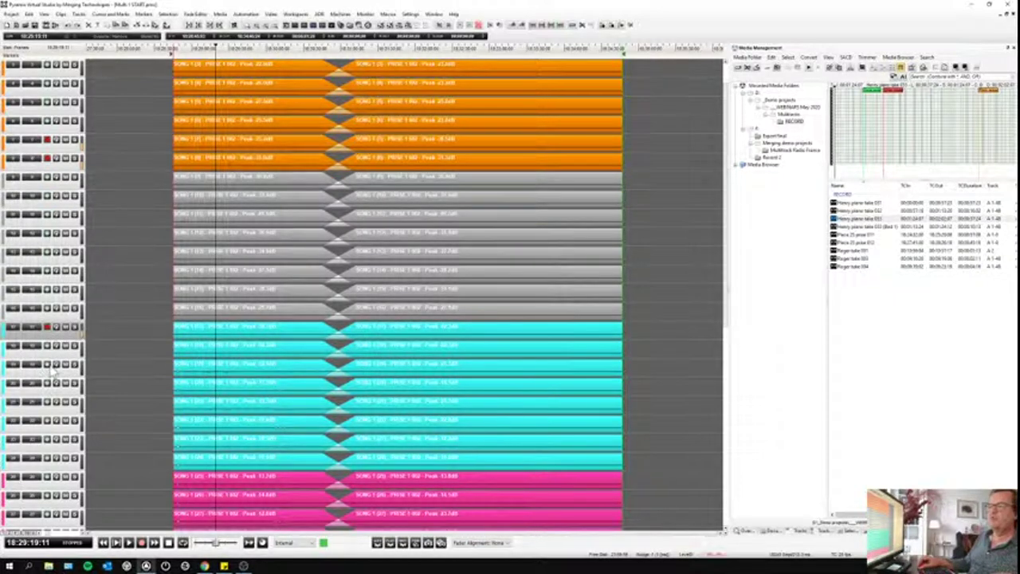
pyautogui.click(47, 364)
pyautogui.click(47, 402)
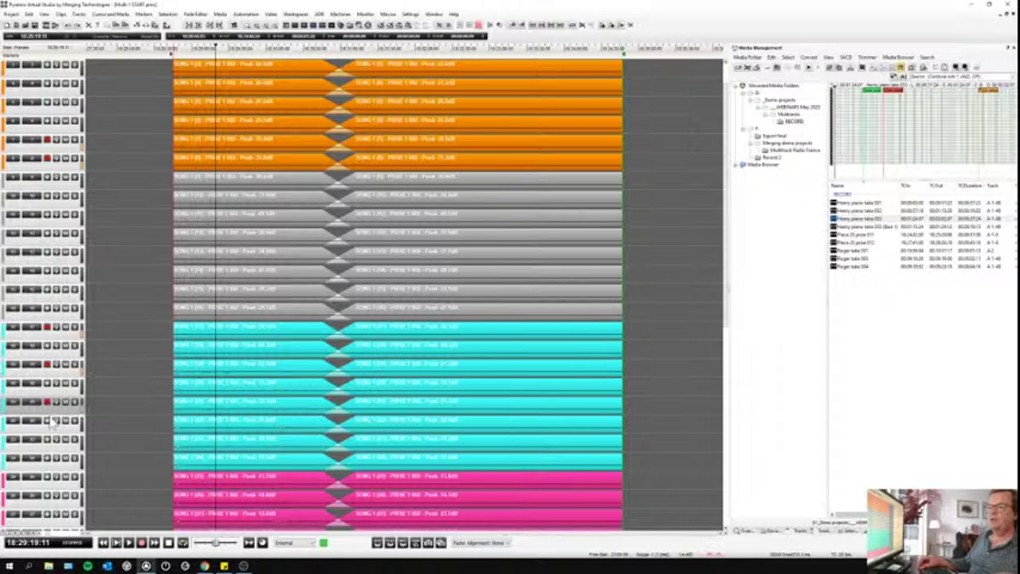
pyautogui.click(48, 421)
# Step: Record a short take on the armed tracks from the cursor position and stop the recording
pyautogui.scroll(1, 139, 345)
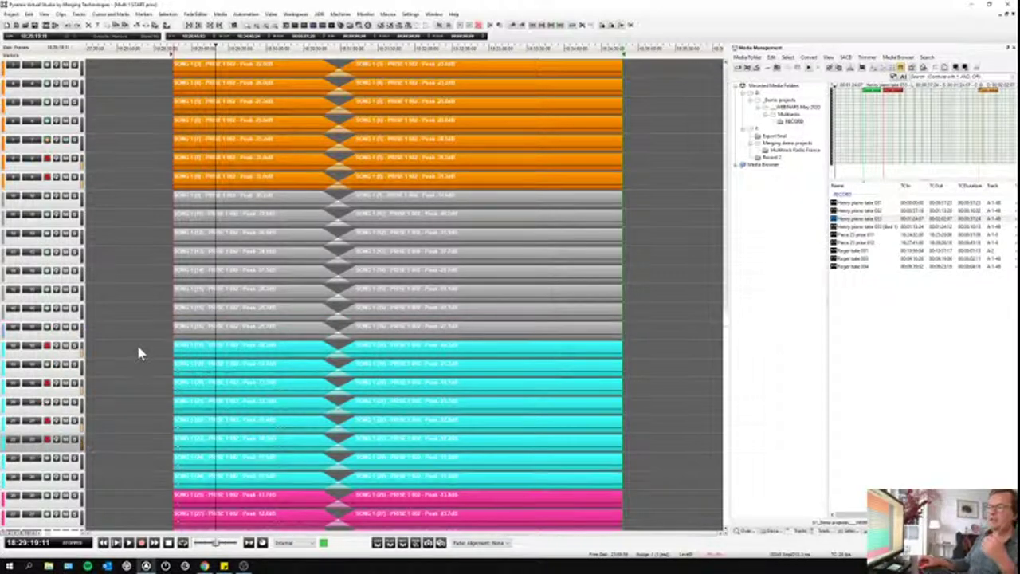
pyautogui.scroll(1, 137, 342)
pyautogui.scroll(-1, 136, 341)
pyautogui.press('KP_Multiply')
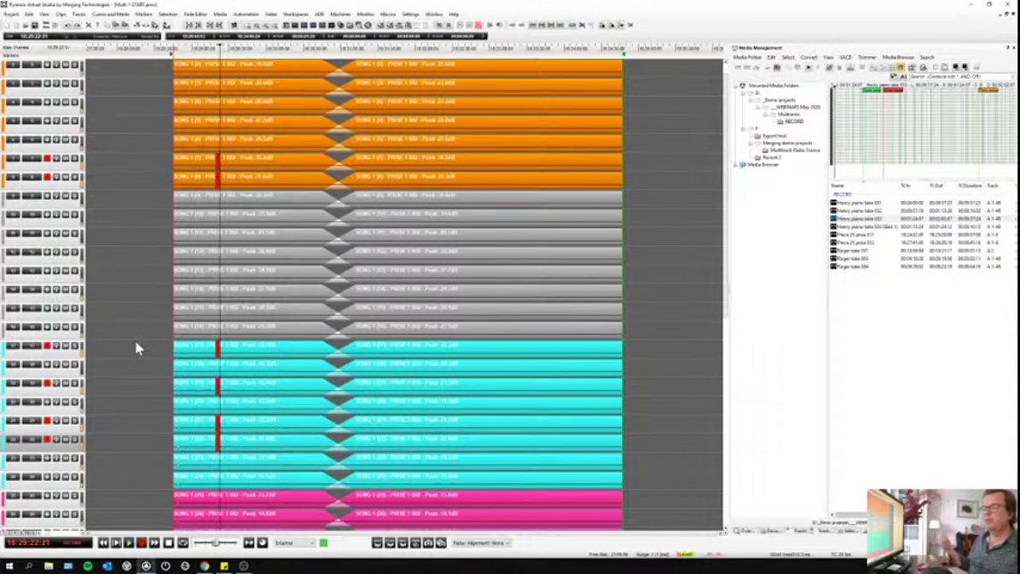
pyautogui.press('space')
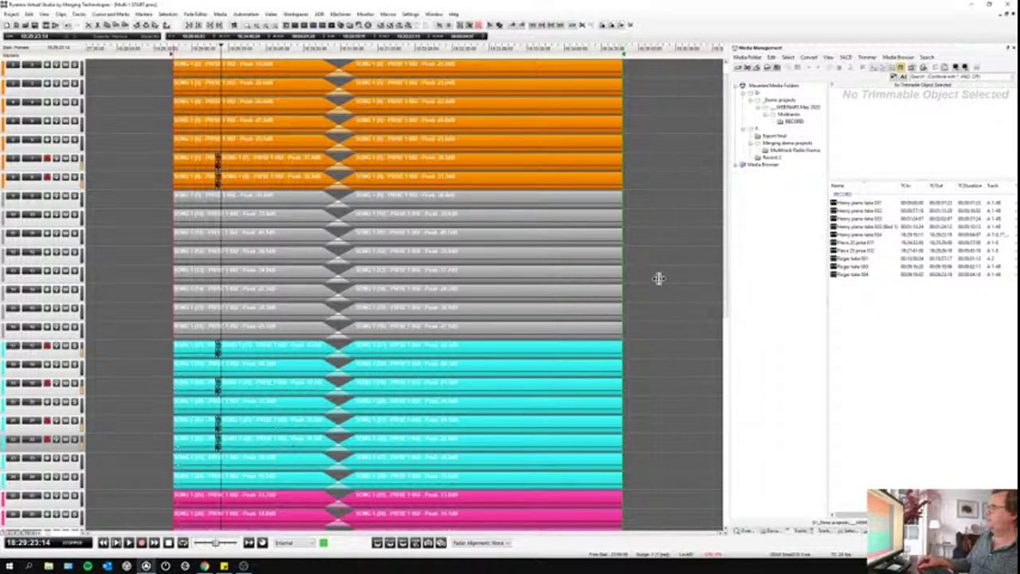
# Step: Widen the media management area and its Track column to show the new take's full track list
pyautogui.moveTo(727, 278); pyautogui.dragTo(658, 278)
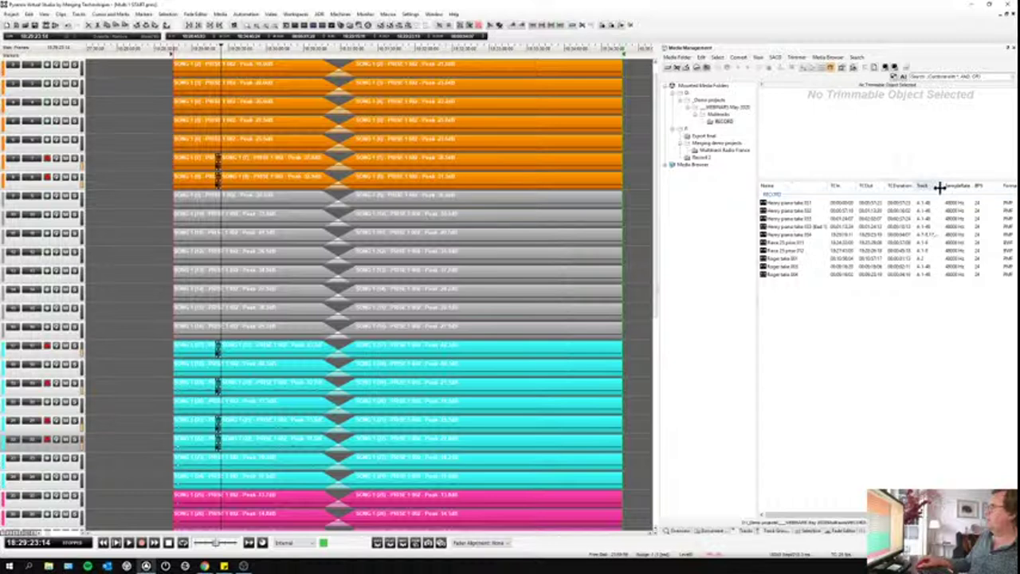
pyautogui.moveTo(940, 187); pyautogui.dragTo(991, 191)
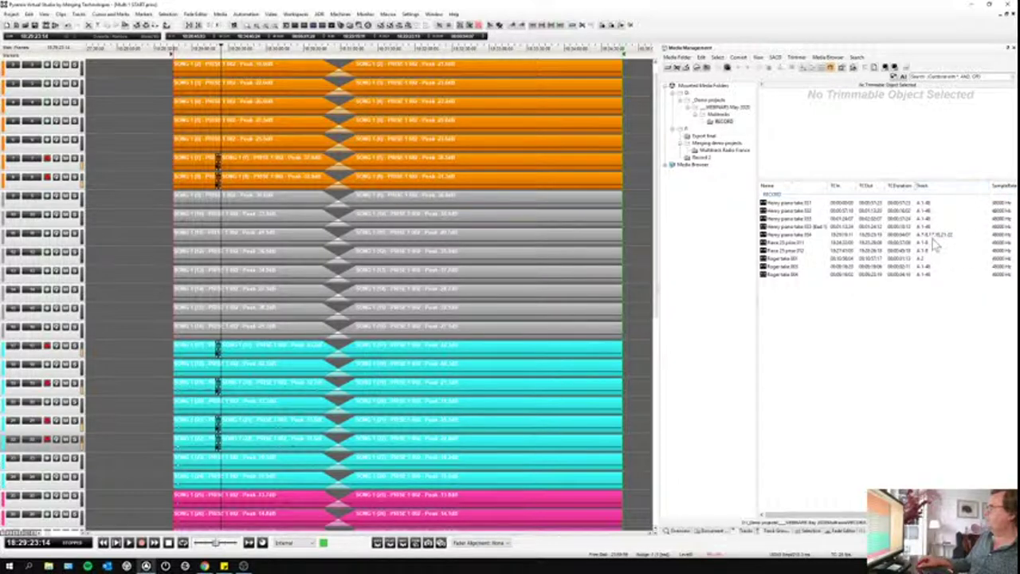
# Step: Place piano take 004 from the media list near the end of SONG 1's first part, starting at track 7
pyautogui.click(935, 236)
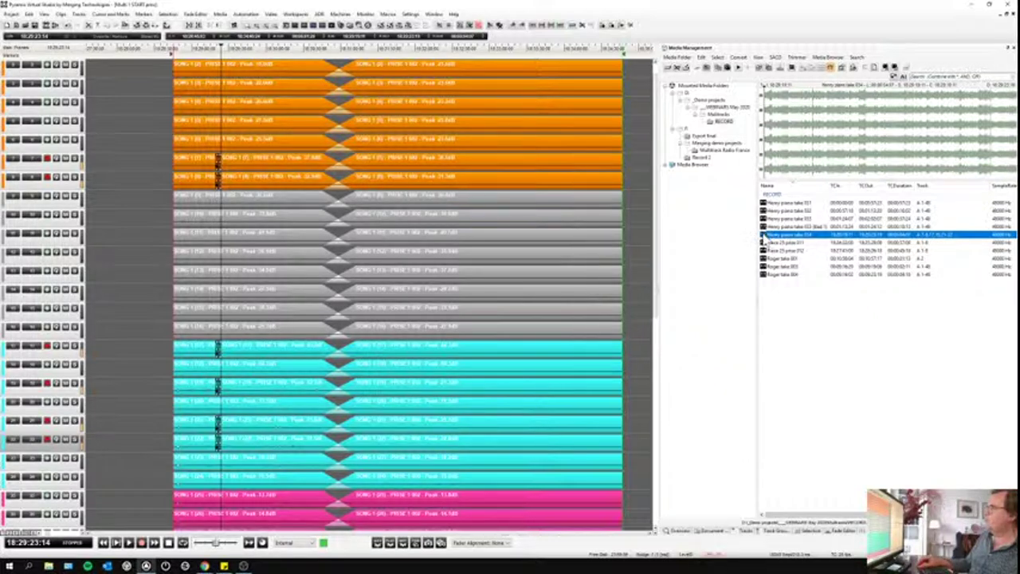
pyautogui.moveTo(766, 239); pyautogui.dragTo(303, 168)
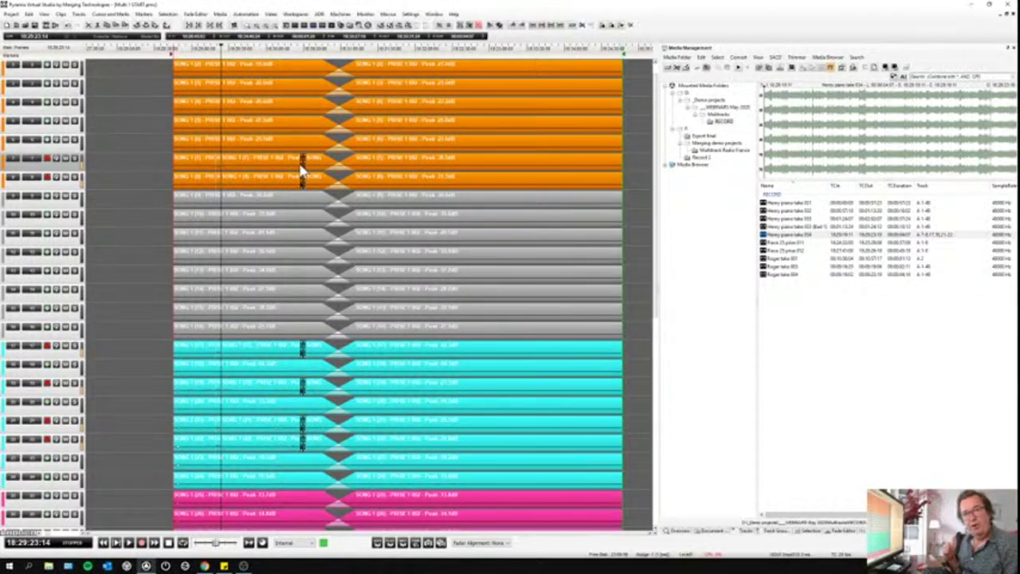
# Step: Turn off the track numbers media option in the record settings and record a short take around 18:30:04 on the armed tracks
pyautogui.rightClick(50, 162)
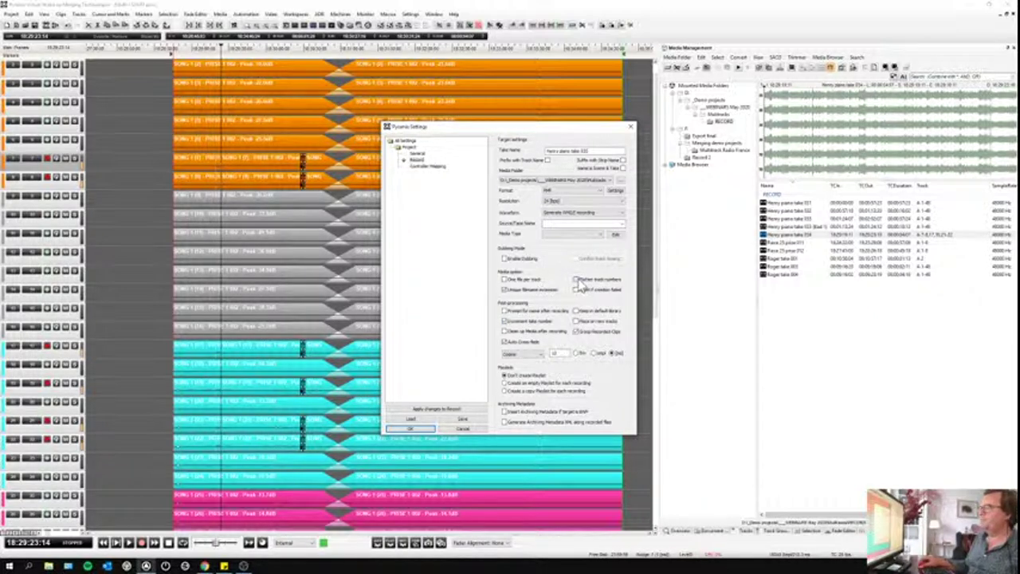
pyautogui.click(422, 430)
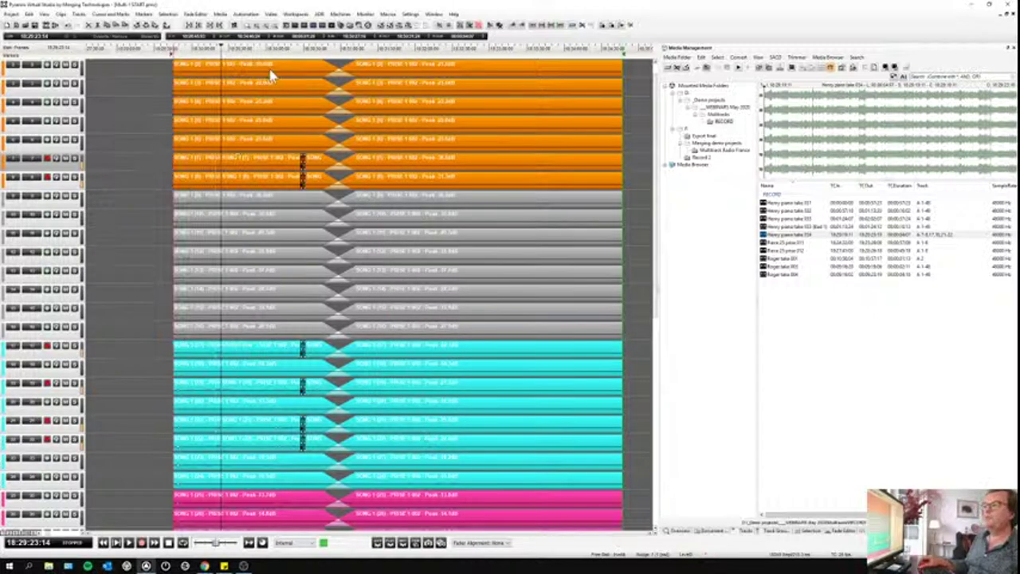
pyautogui.click(271, 48)
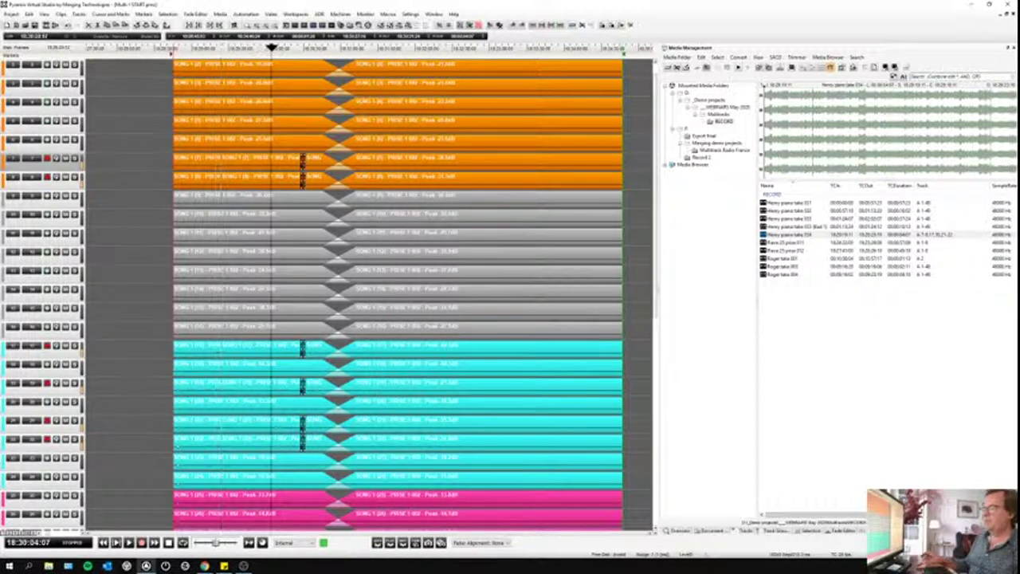
pyautogui.hotkey('ctrl', 'space')
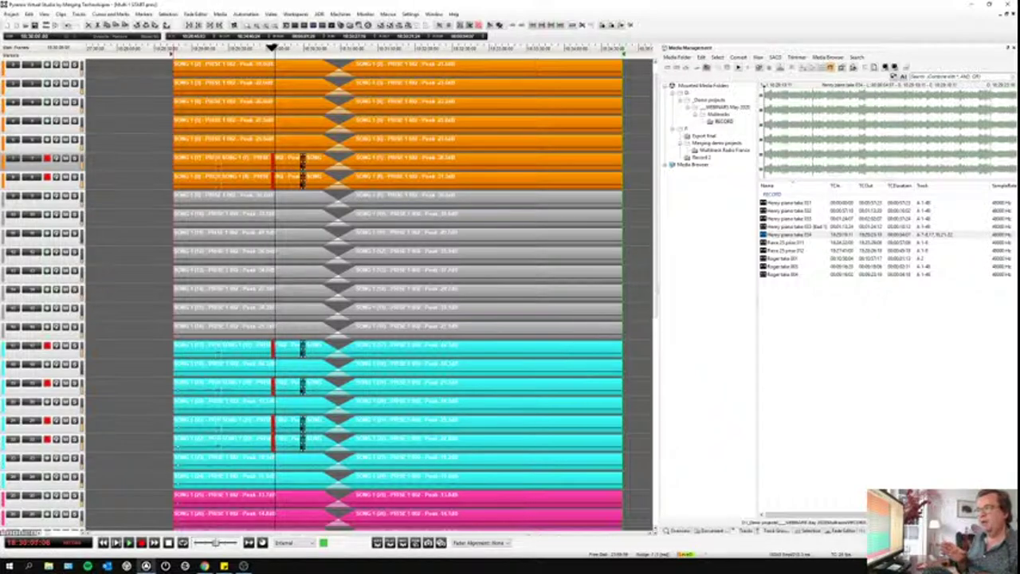
pyautogui.press('space')
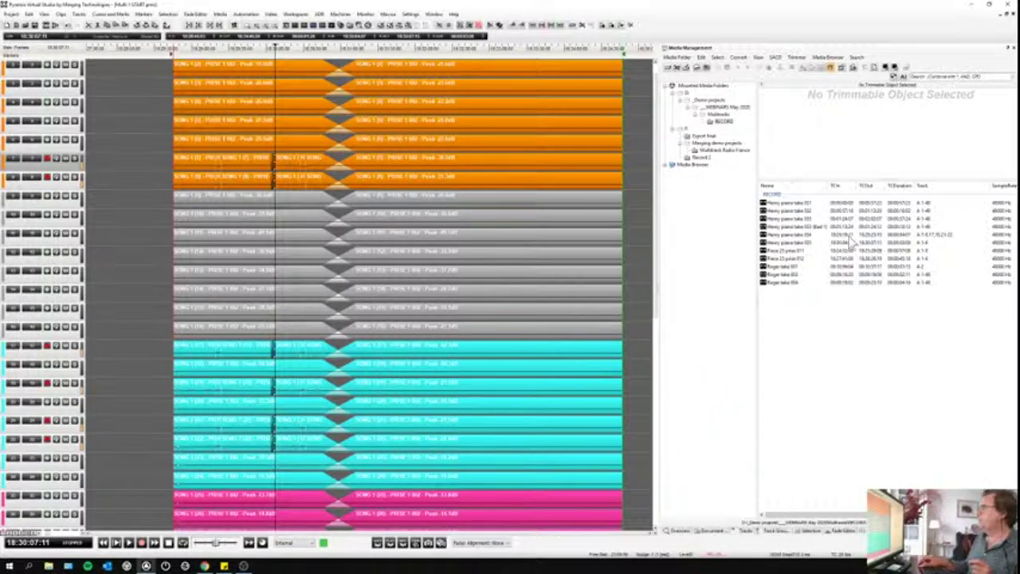
# Step: Place piano take 005 from the media list in the second part of SONG 1, starting at track 7, and clear the selection
pyautogui.click(821, 242)
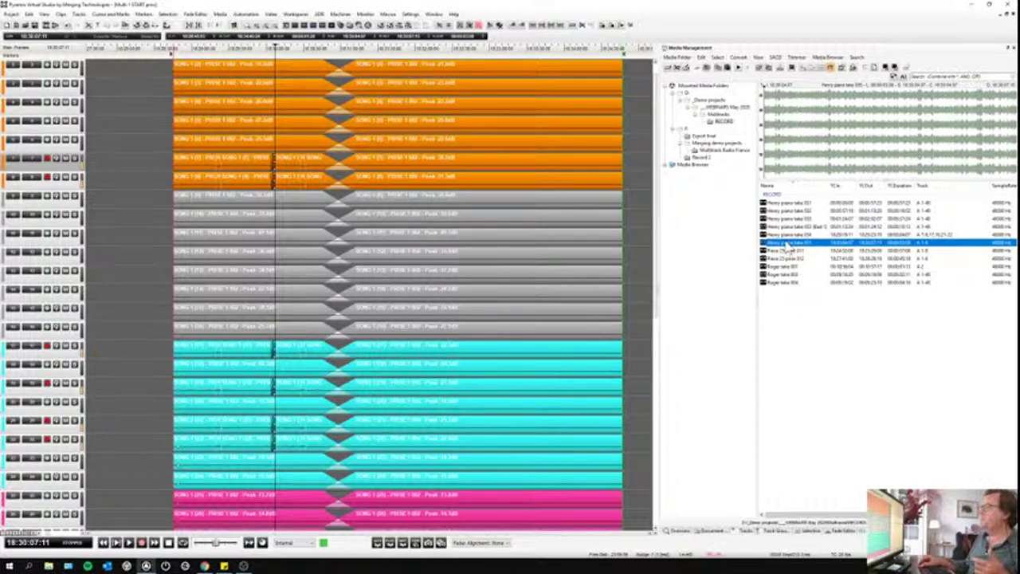
pyautogui.moveTo(787, 245); pyautogui.dragTo(519, 160)
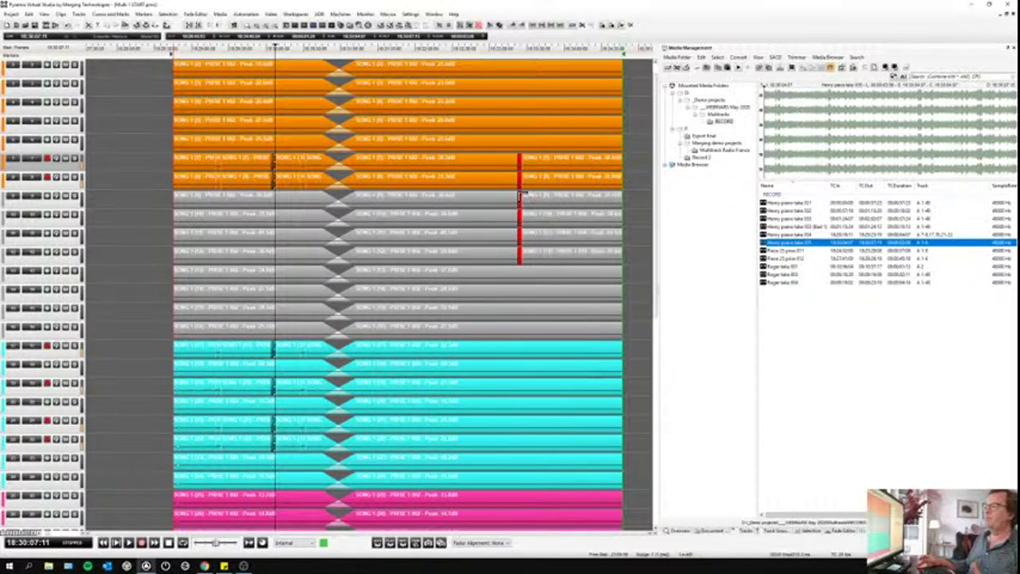
pyautogui.moveTo(522, 194); pyautogui.dragTo(523, 194)
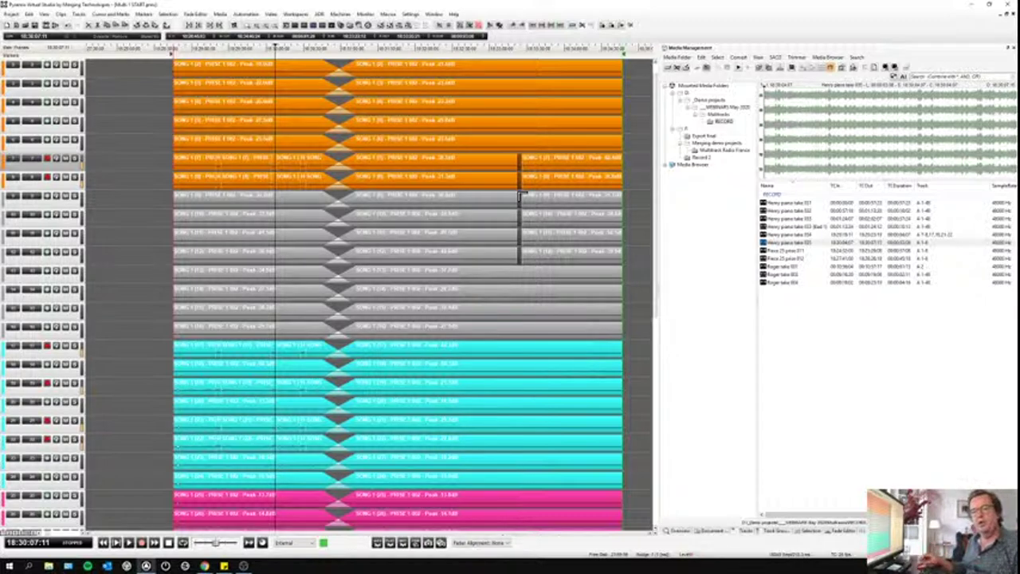
pyautogui.click(635, 172)
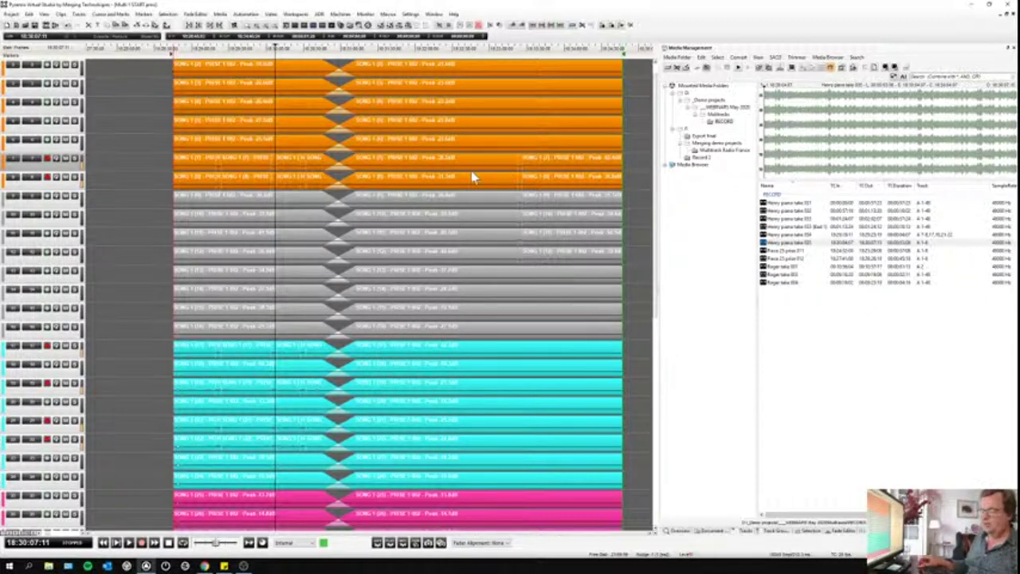
pyautogui.scroll(-1, 466, 172)
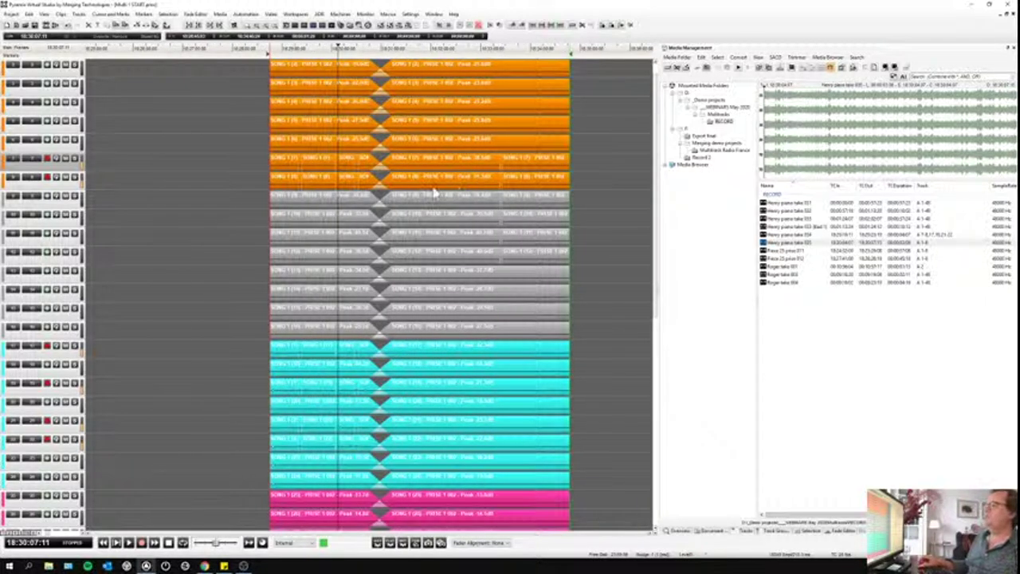